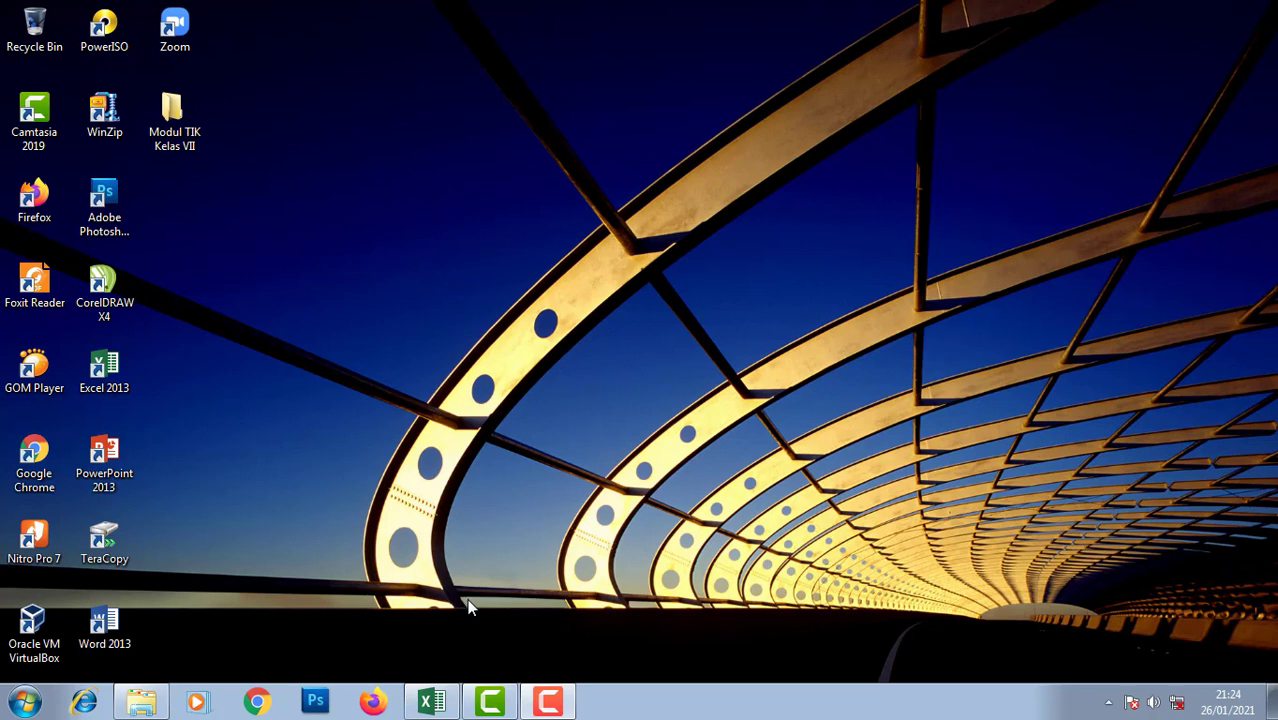
Switch to the blank Excel workbook and enter the title DAFTAR NILAI KELAS VII in cell A1.
left_click(447, 706)
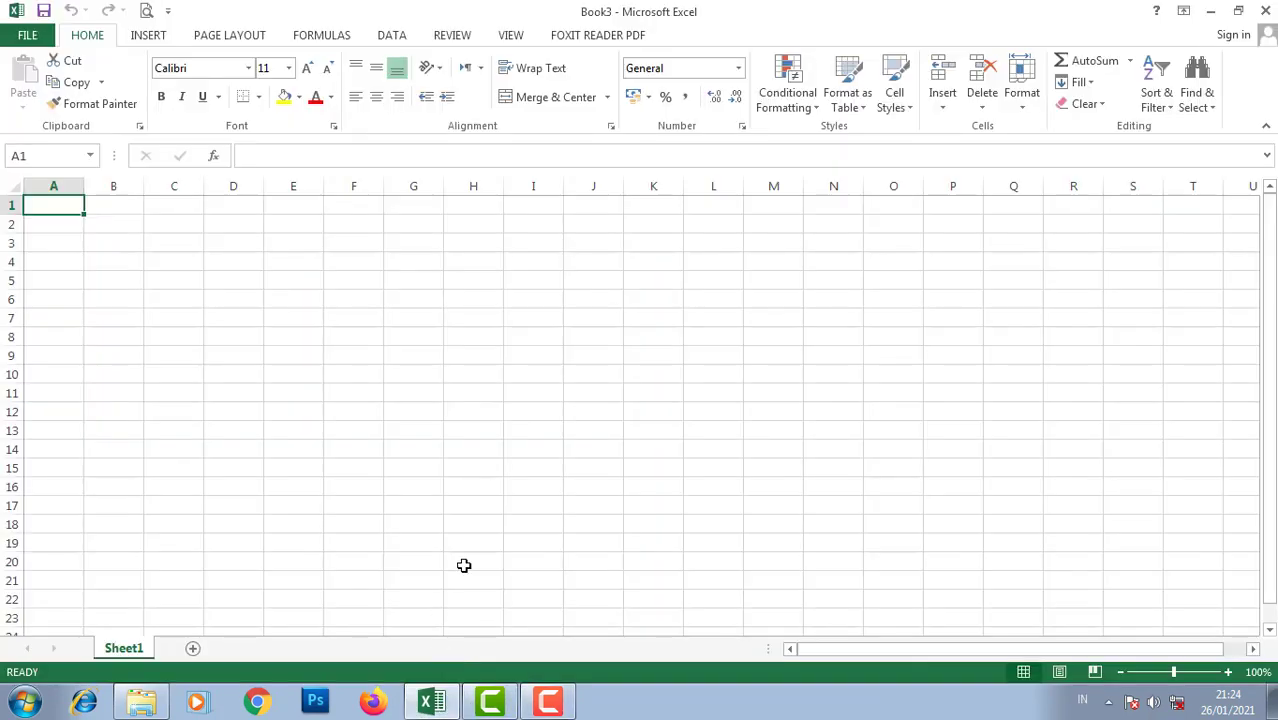
left_click(228, 355)
left_click(54, 204)
type("DA")
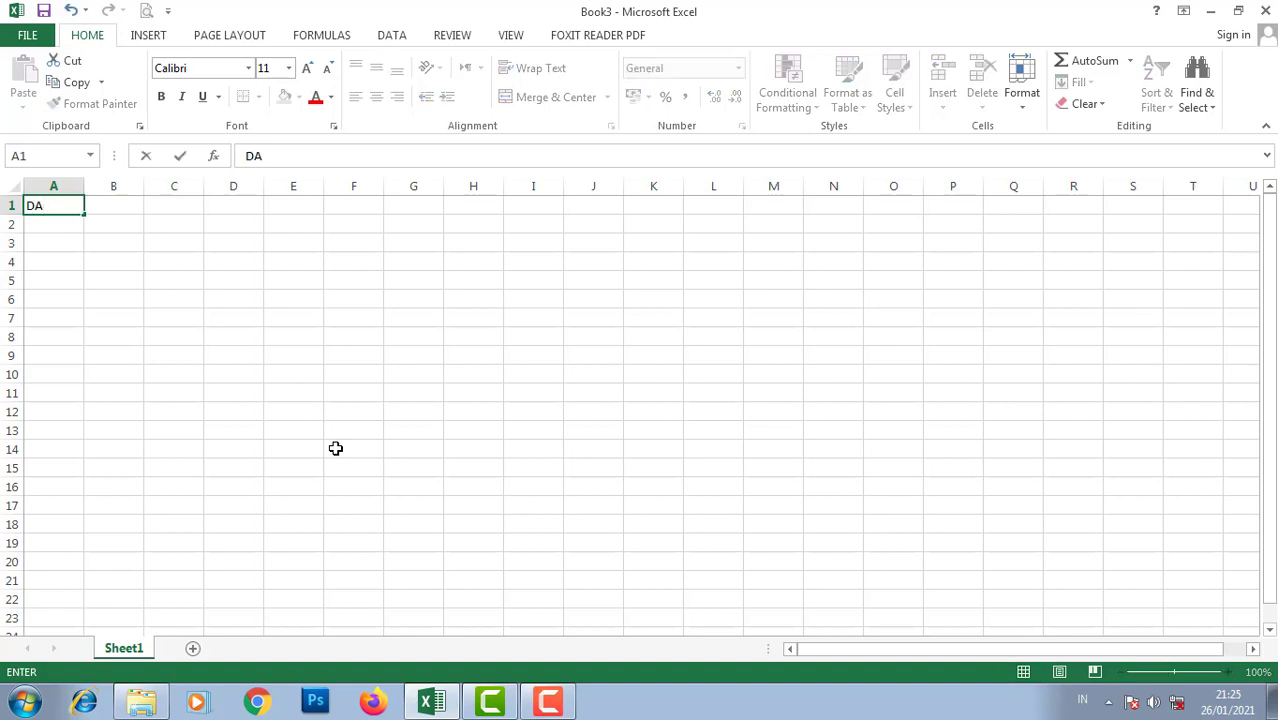
type("FTAR NILAI KEL")
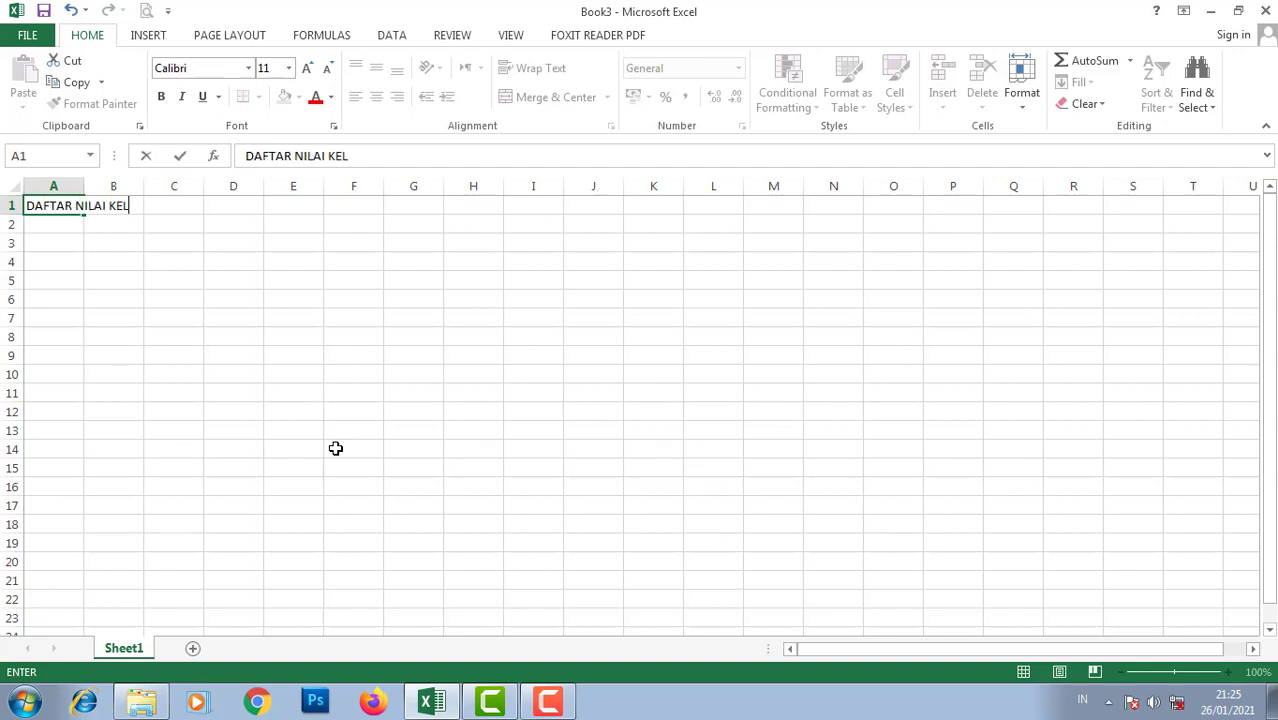
type("AS VII")
key("Return")
Enter the column headings NAMA SISWA in A2 and NILAI in B2.
type("NAMA")
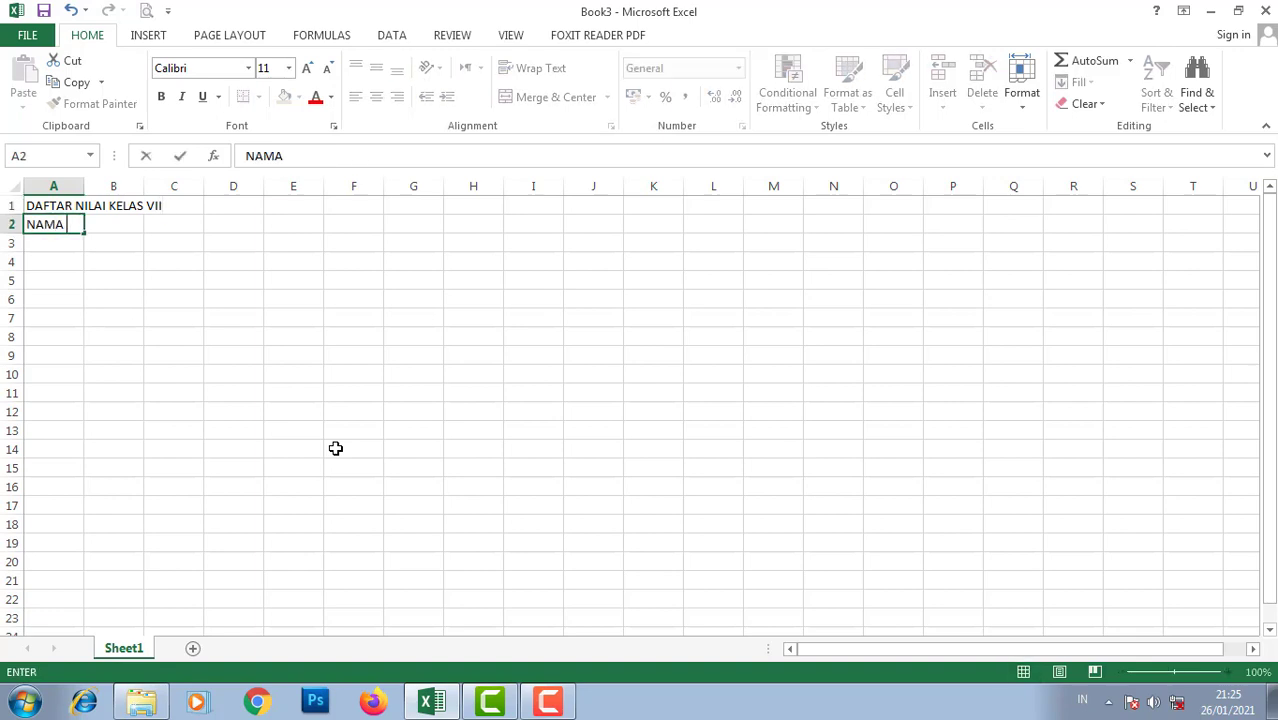
type(" SISWA")
key("Tab")
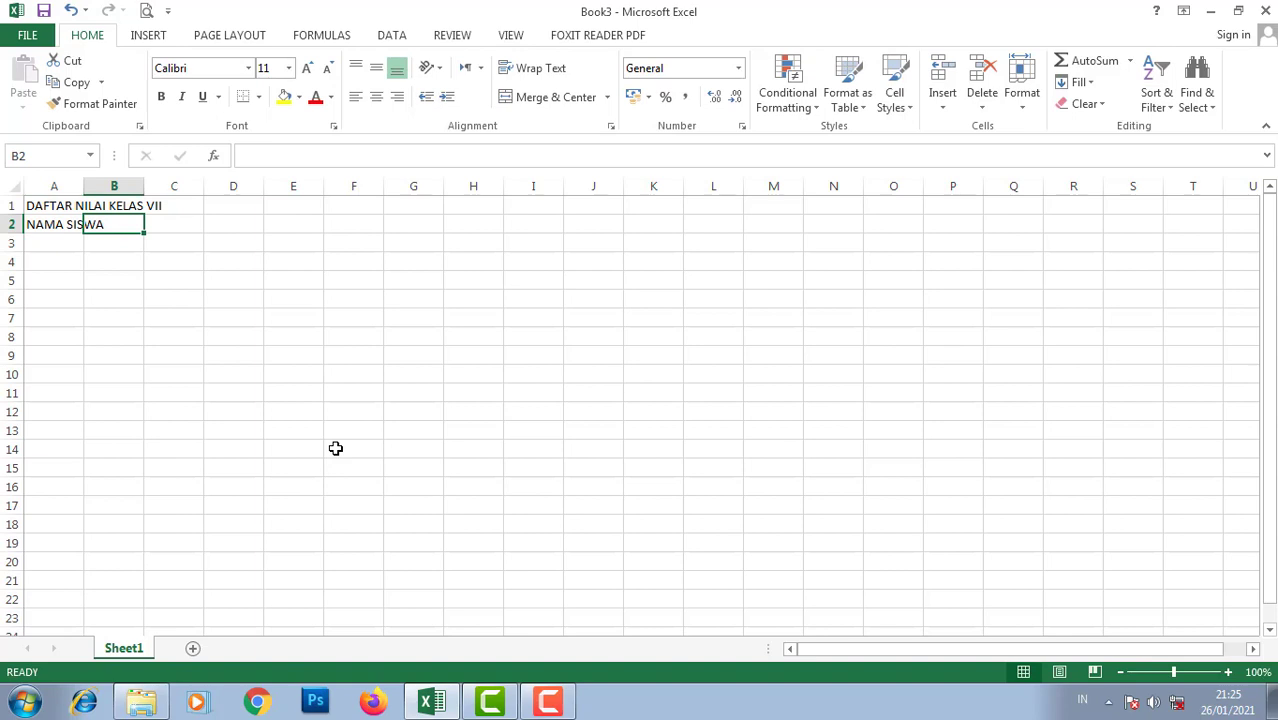
type("NILAI")
key("Return")
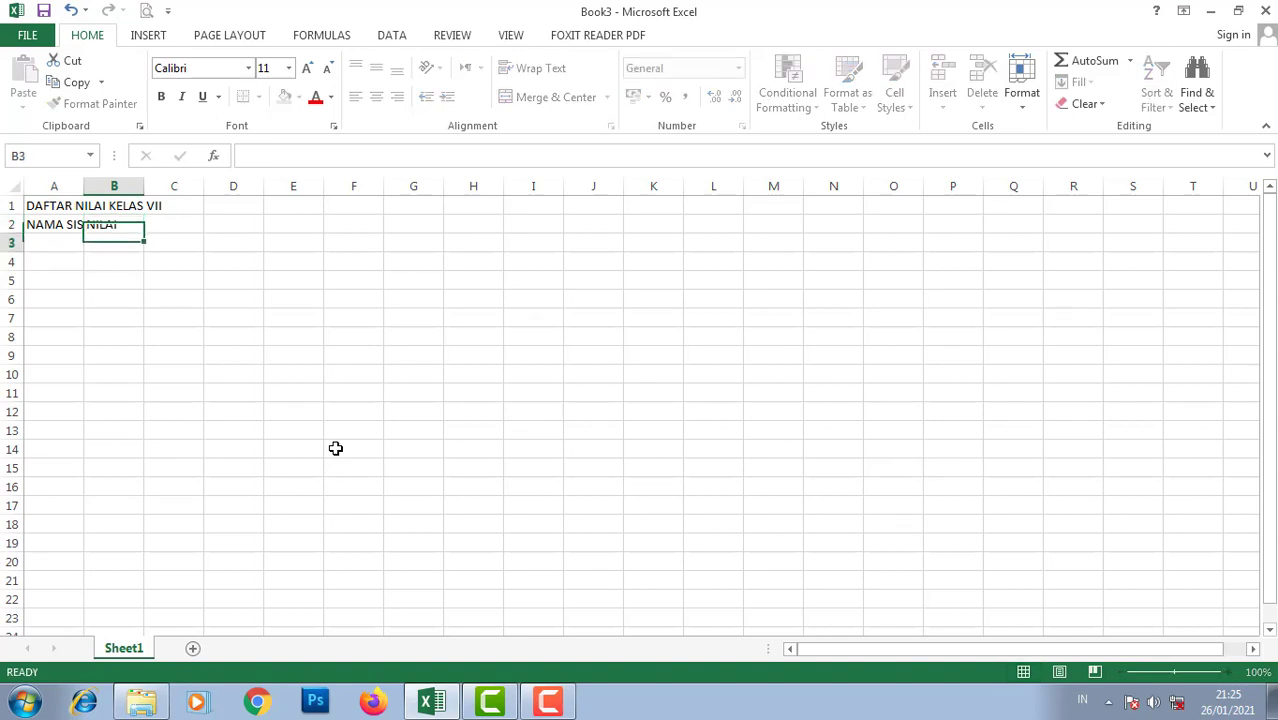
Enter the first three students' names in cells A3 to A5.
key("Left")
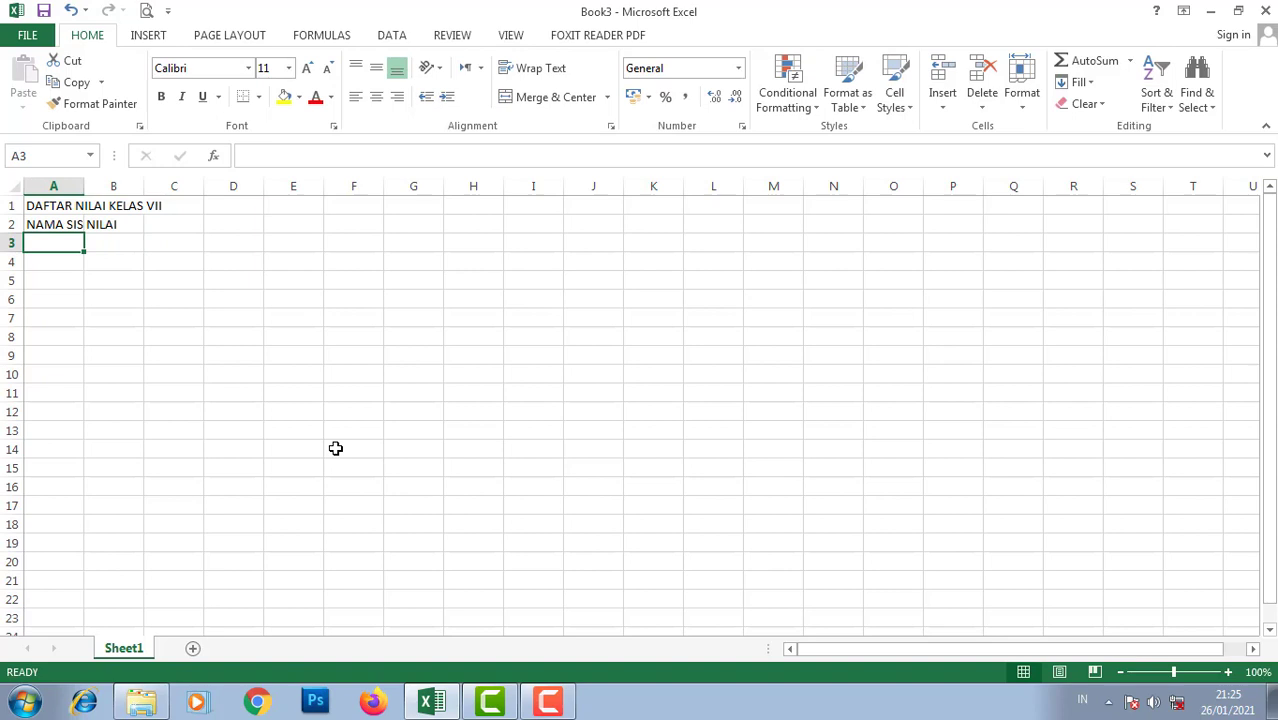
type("AHMAD ")
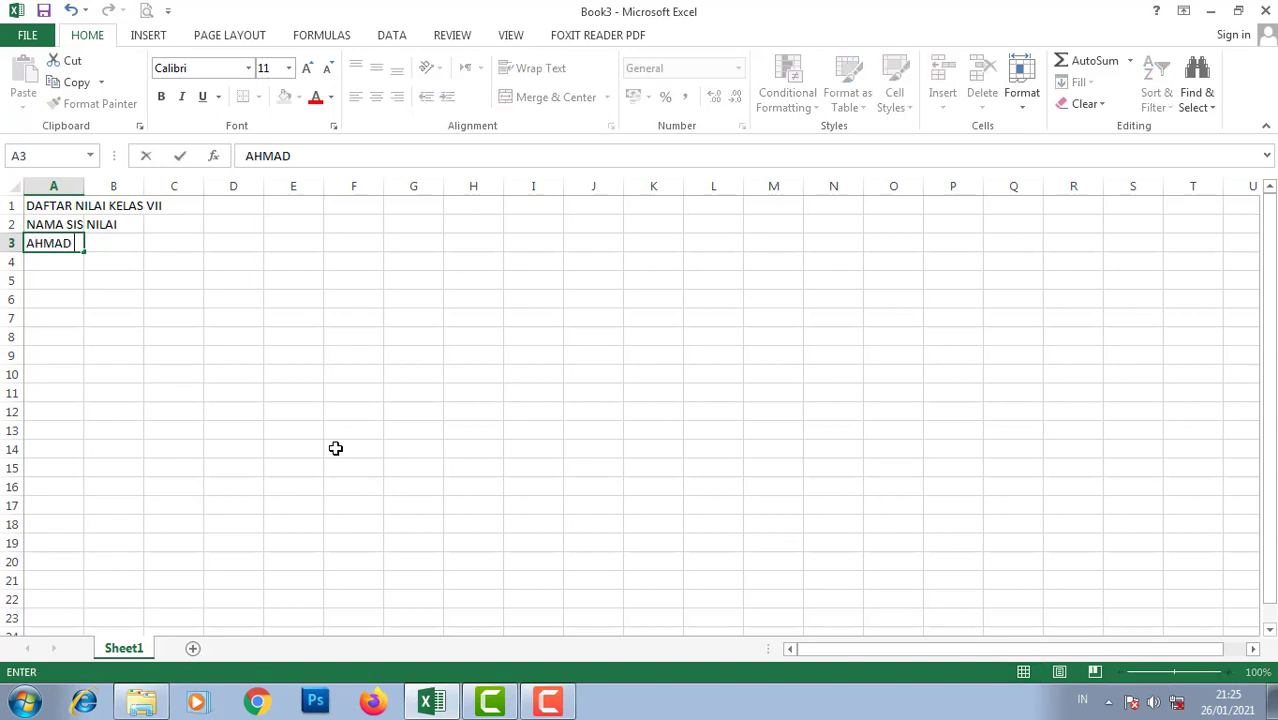
type("HABIBI")
key("Return")
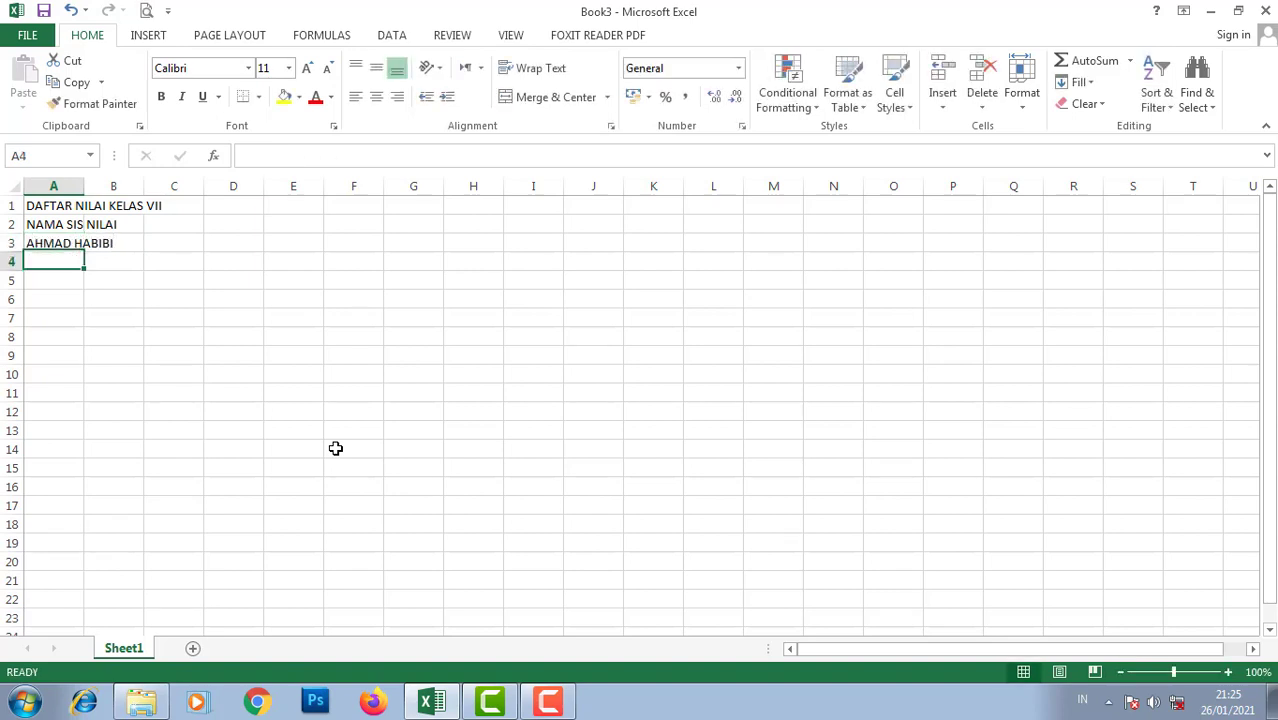
type("AHMAD DANI")
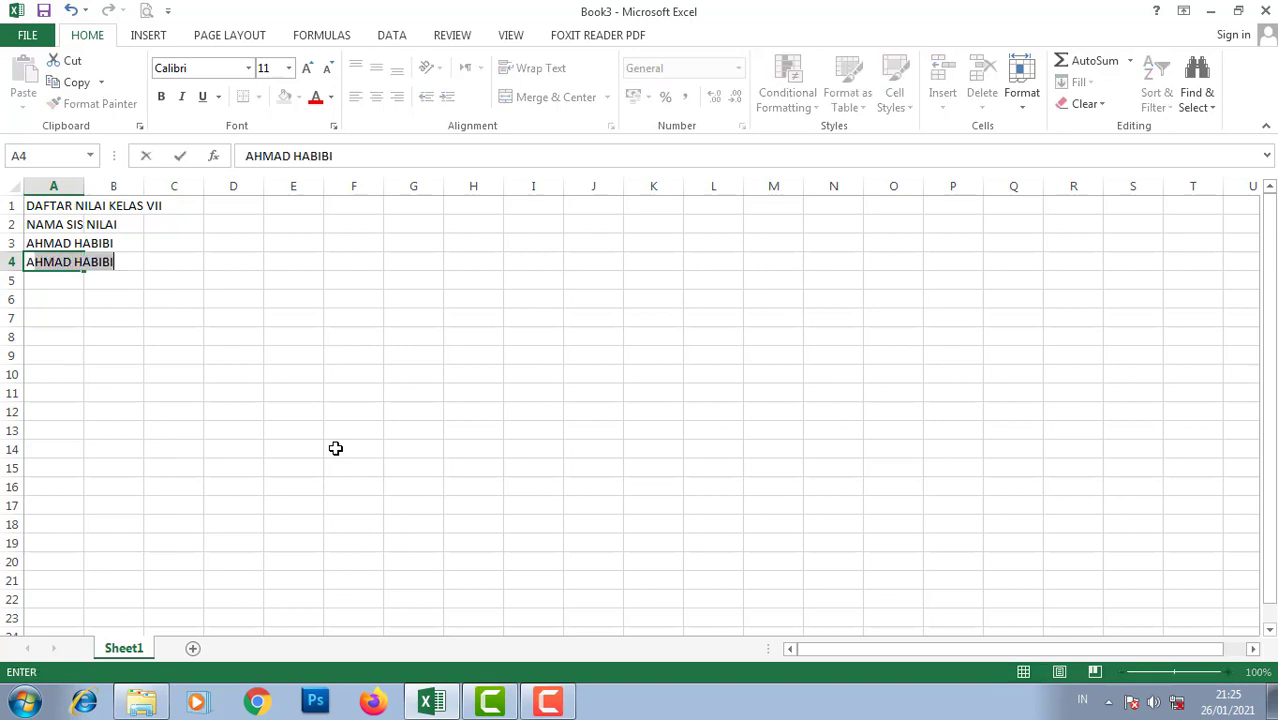
key("Return")
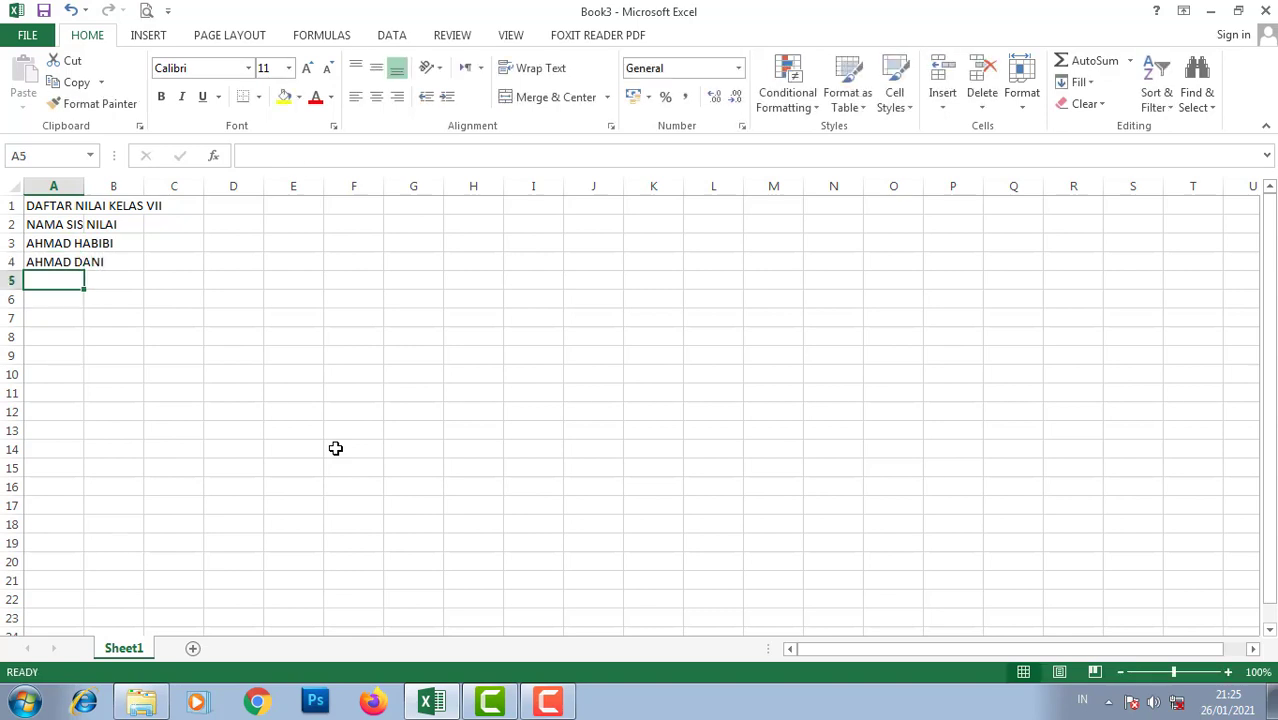
type("RAMAHA")
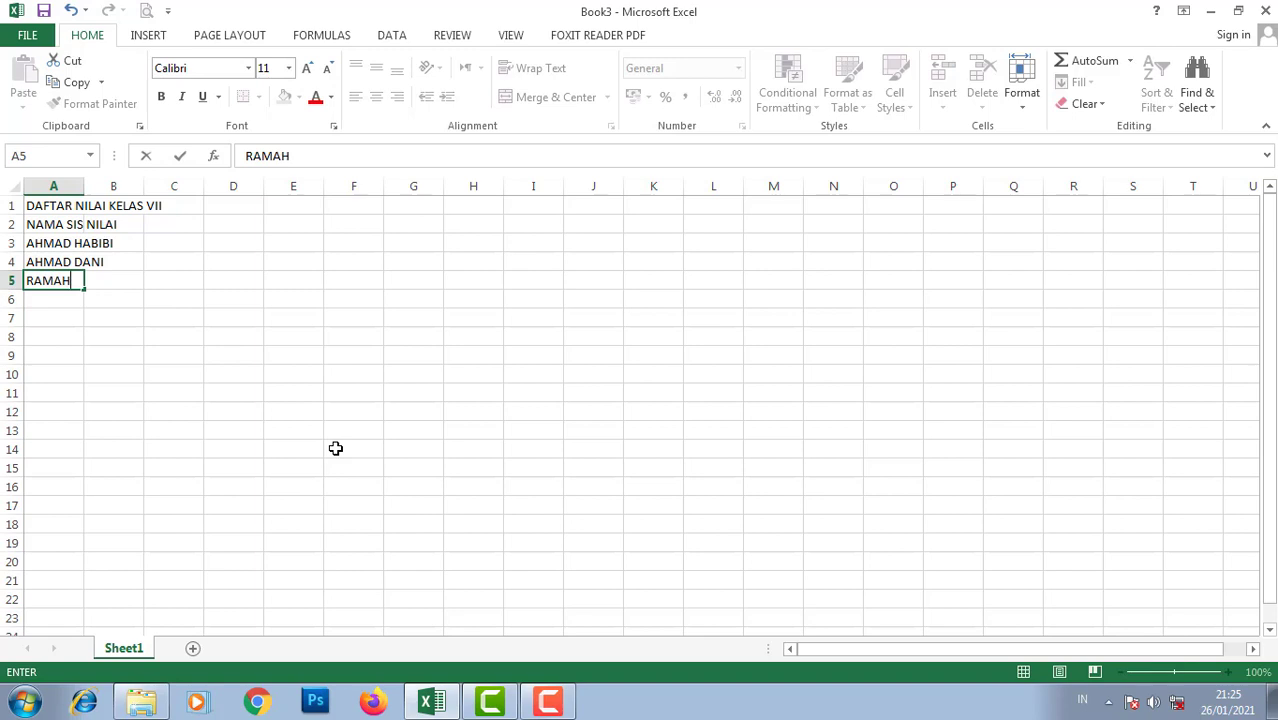
key("BackSpace")
key("BackSpace")
type("DHAN")
key("Return")
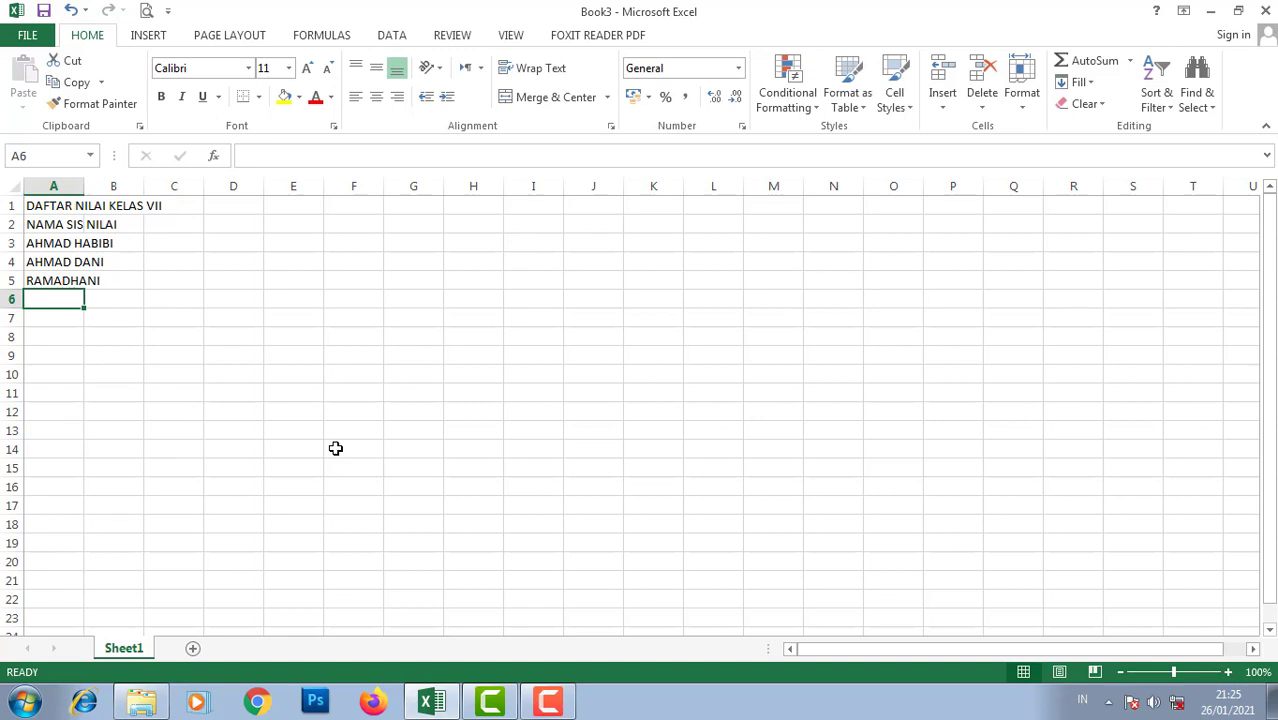
Enter the fourth and fifth students' names in A6 and A7, and auto-fit the width of column A.
type("BAMBANG")
key("Return")
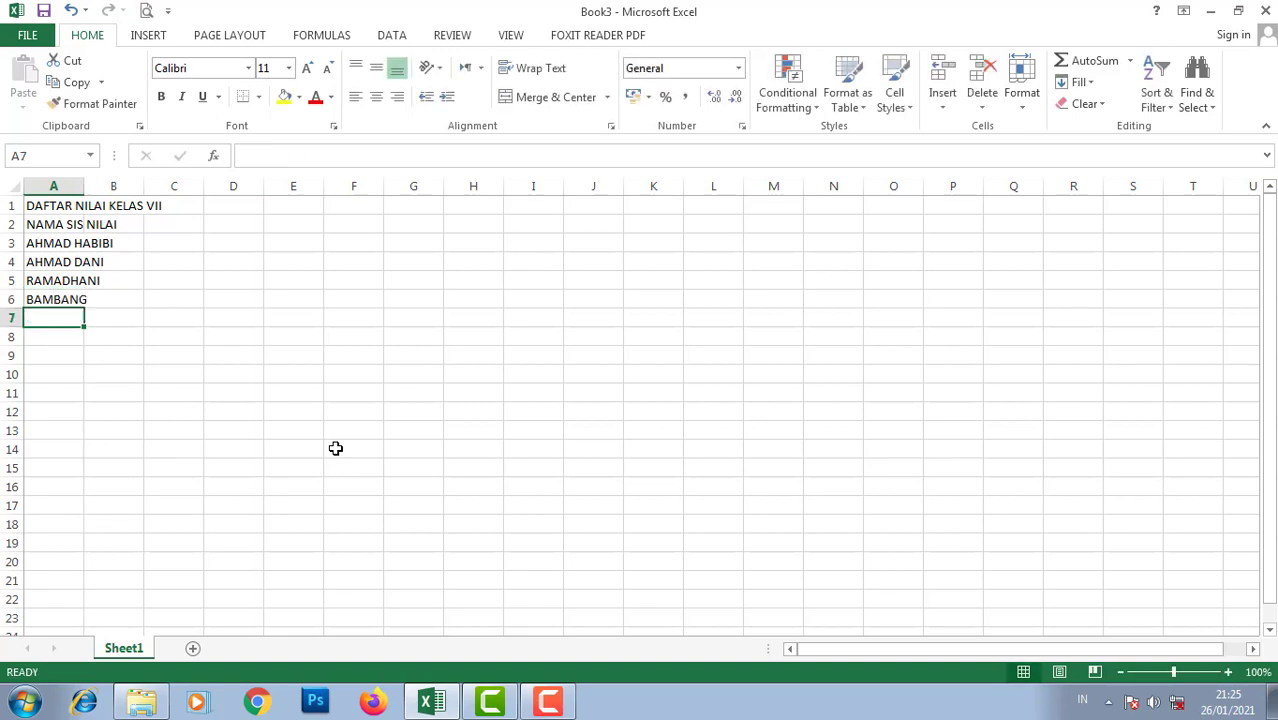
type("I")
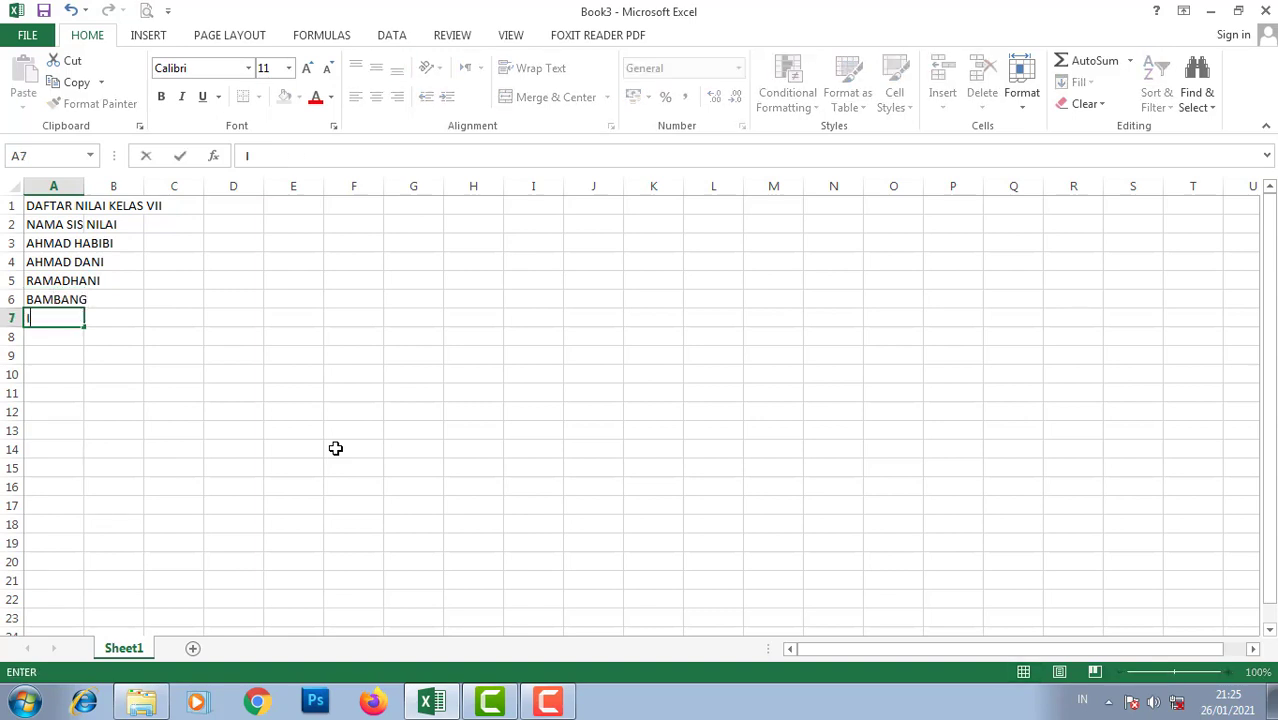
type("RIAN")
key("Return")
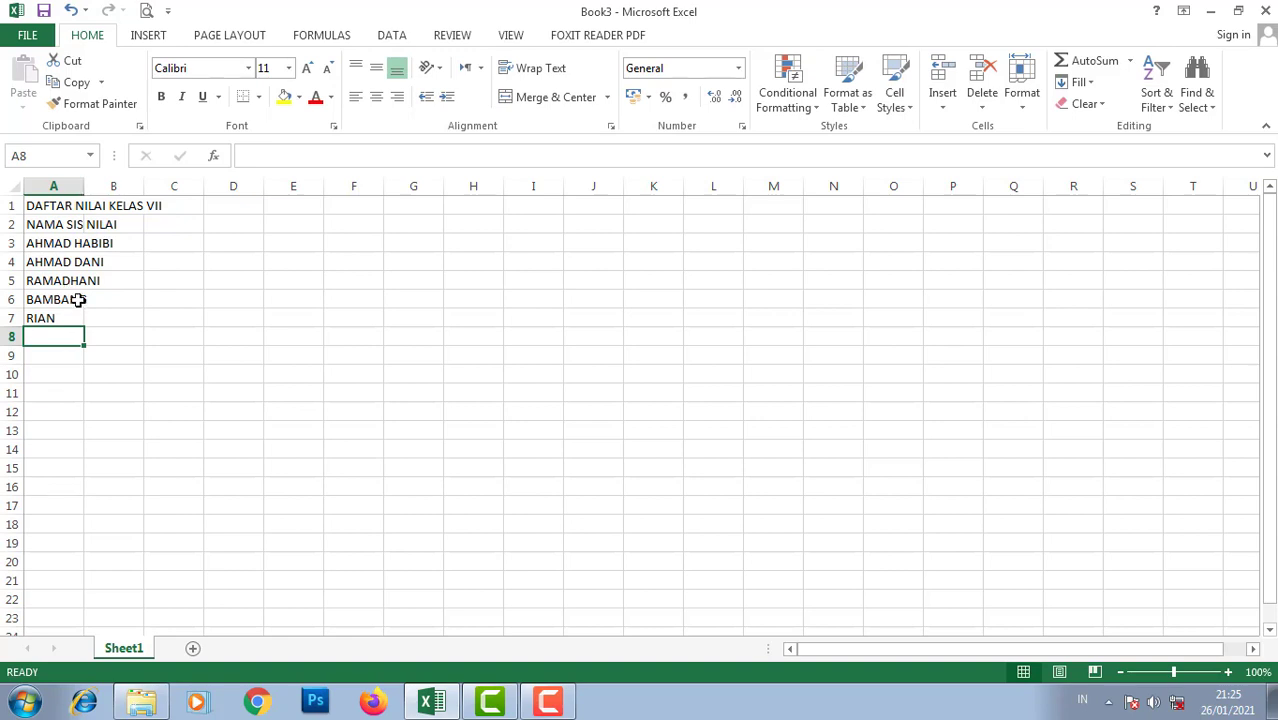
double_click(84, 186)
left_click(197, 334)
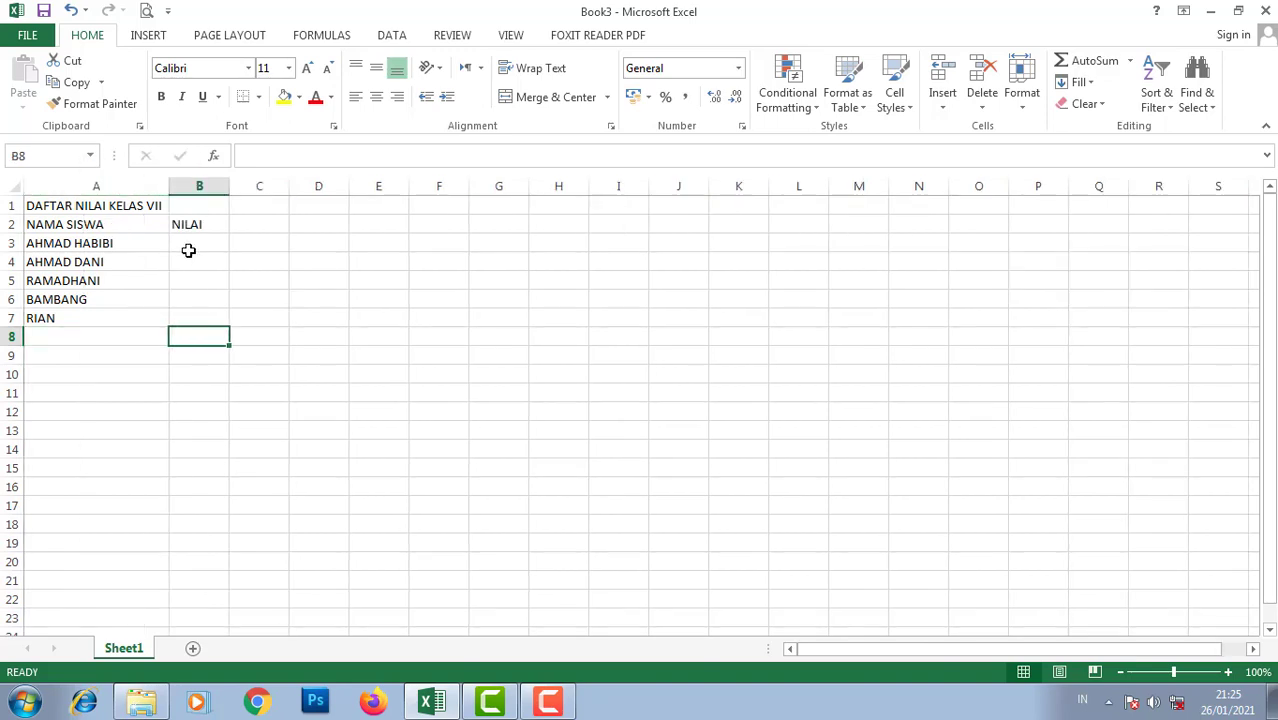
Enter the scores 81, 77, 85, 80 and 93 in cells B3 to B7.
left_click(189, 245)
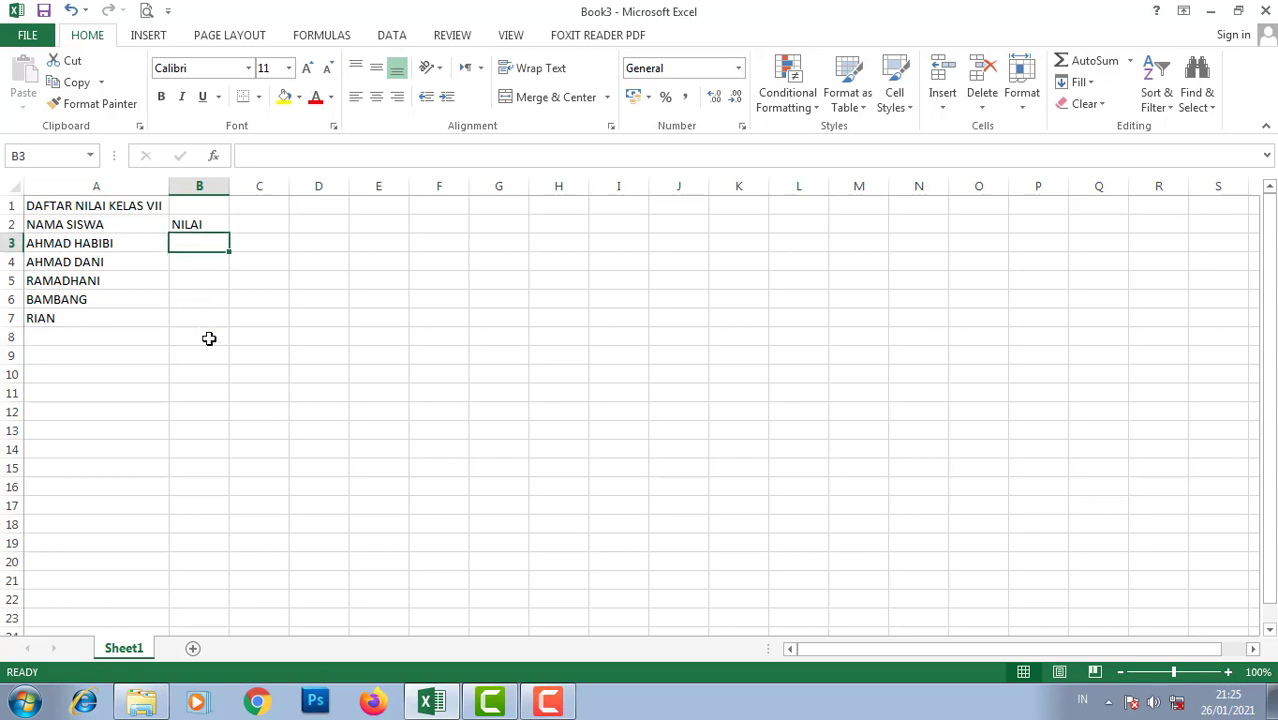
type("81")
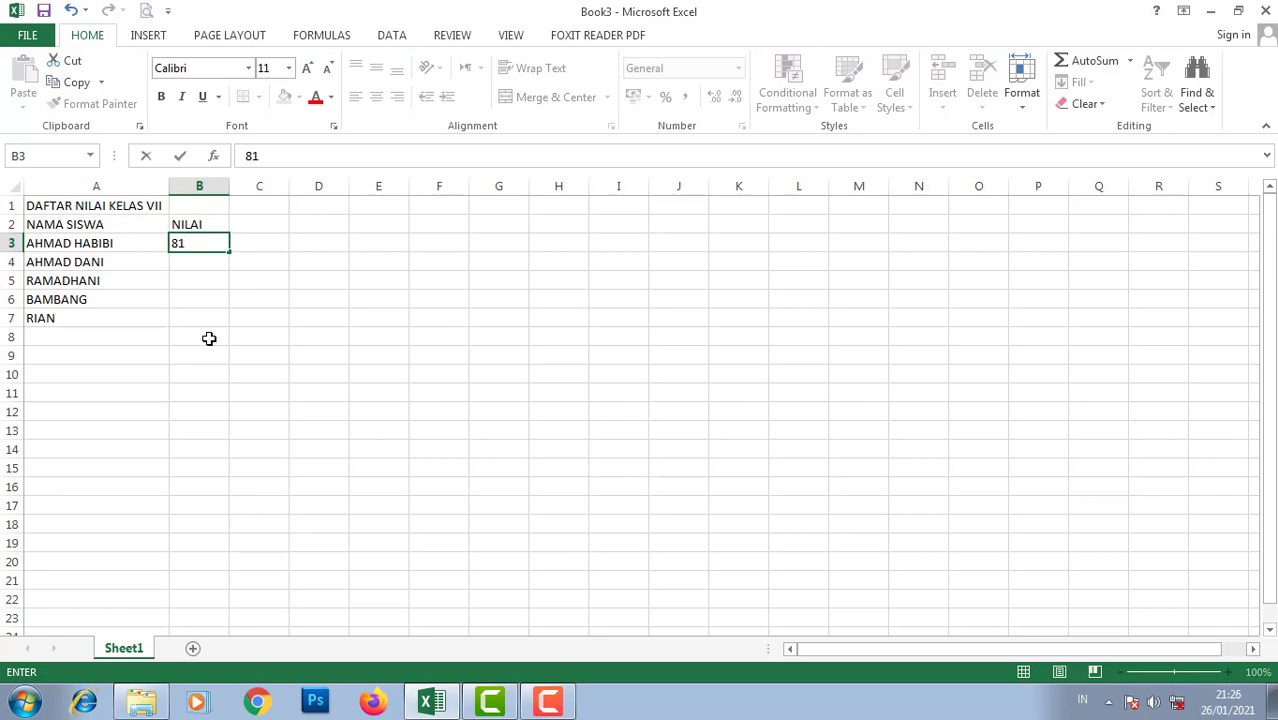
key("Return")
type("77")
key("Return")
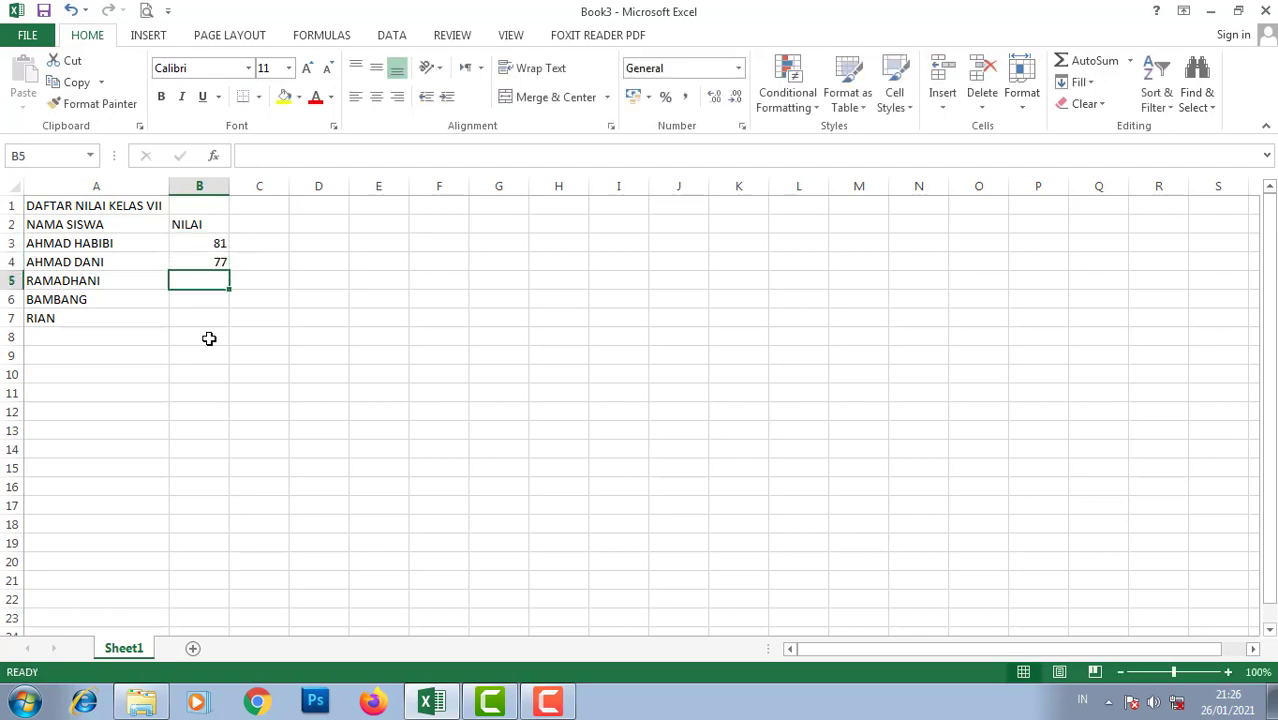
type("85")
key("Return")
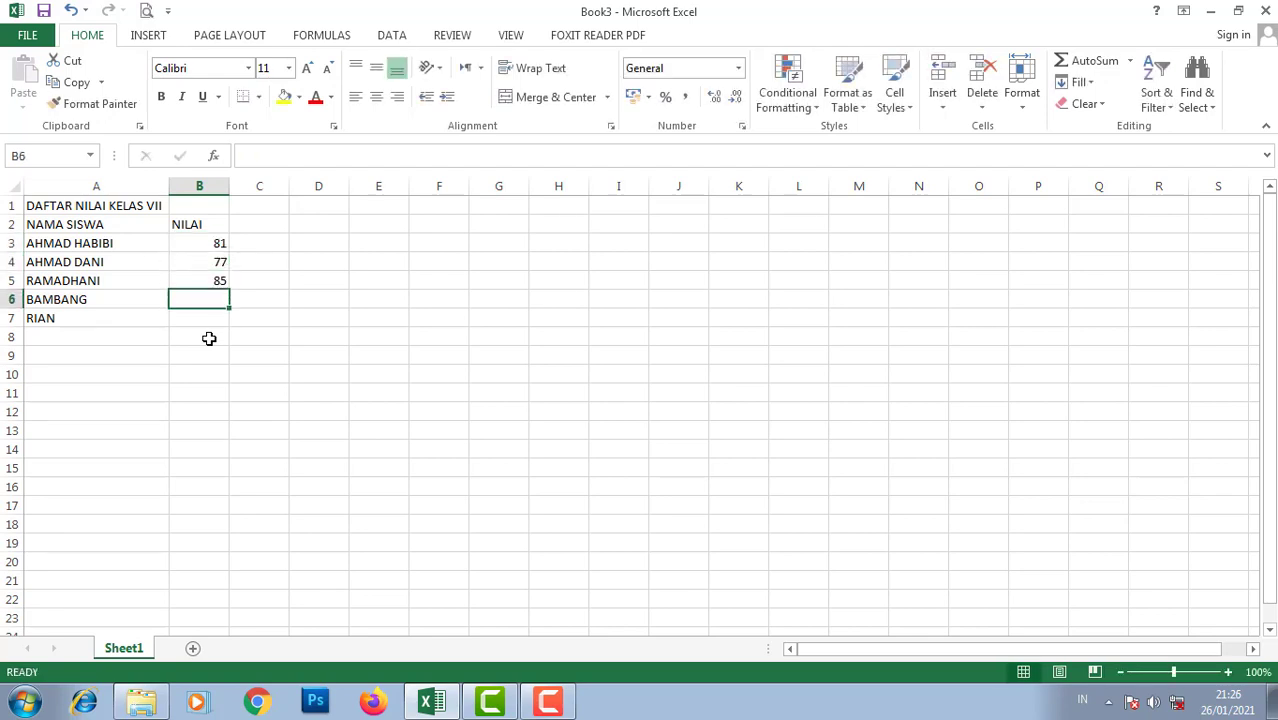
type("80")
key("Return")
type("93")
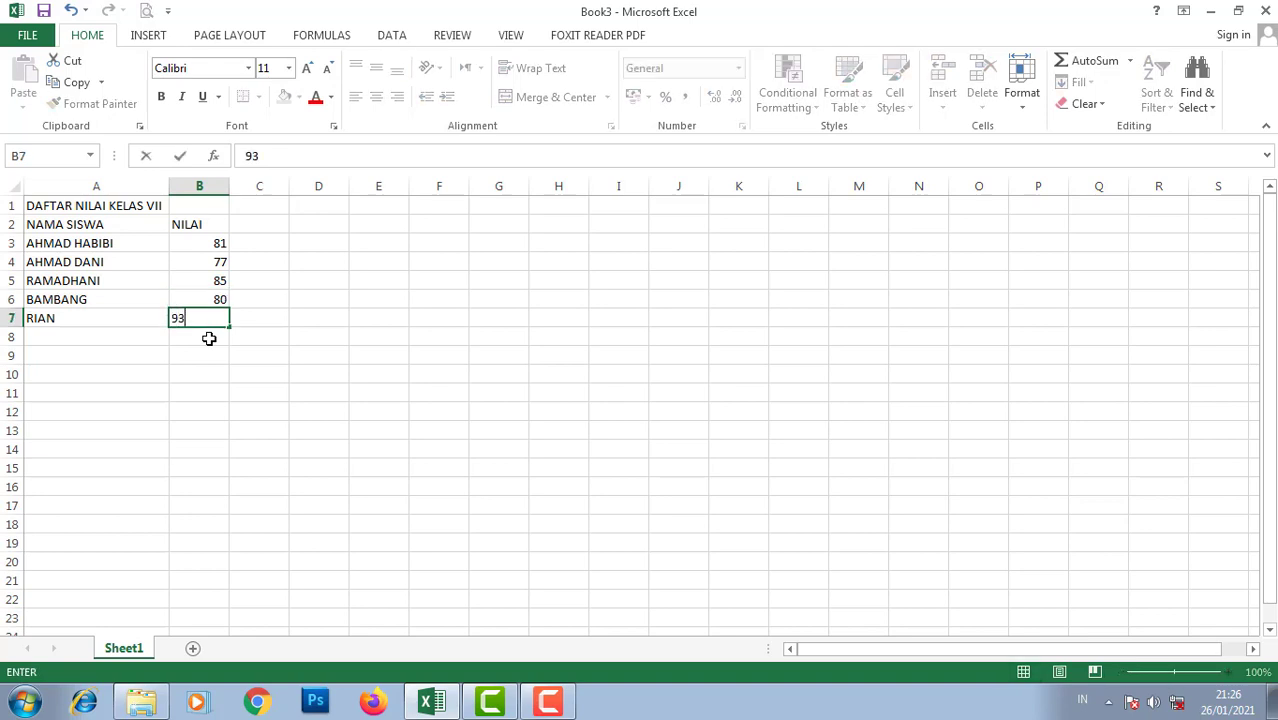
key("Return")
Add a sixth student's name in A8 with the score 78 in B8.
key("Left")
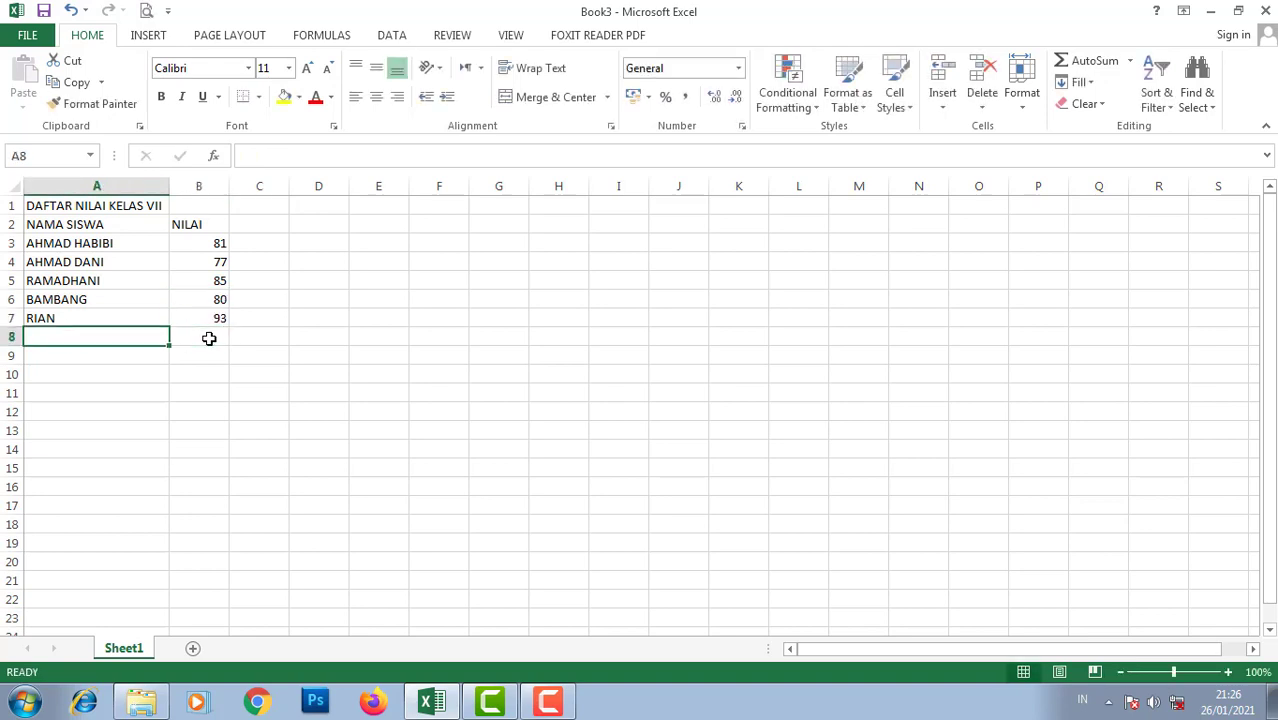
type("DIMAS")
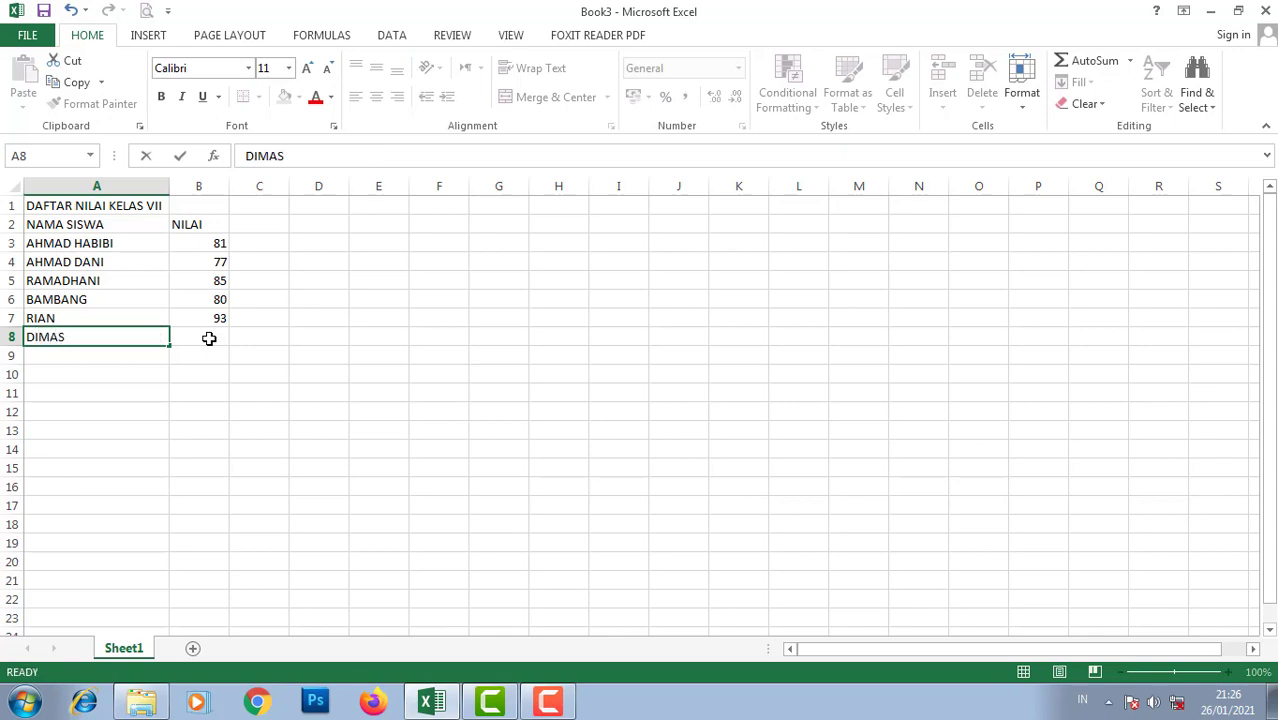
left_click(209, 338)
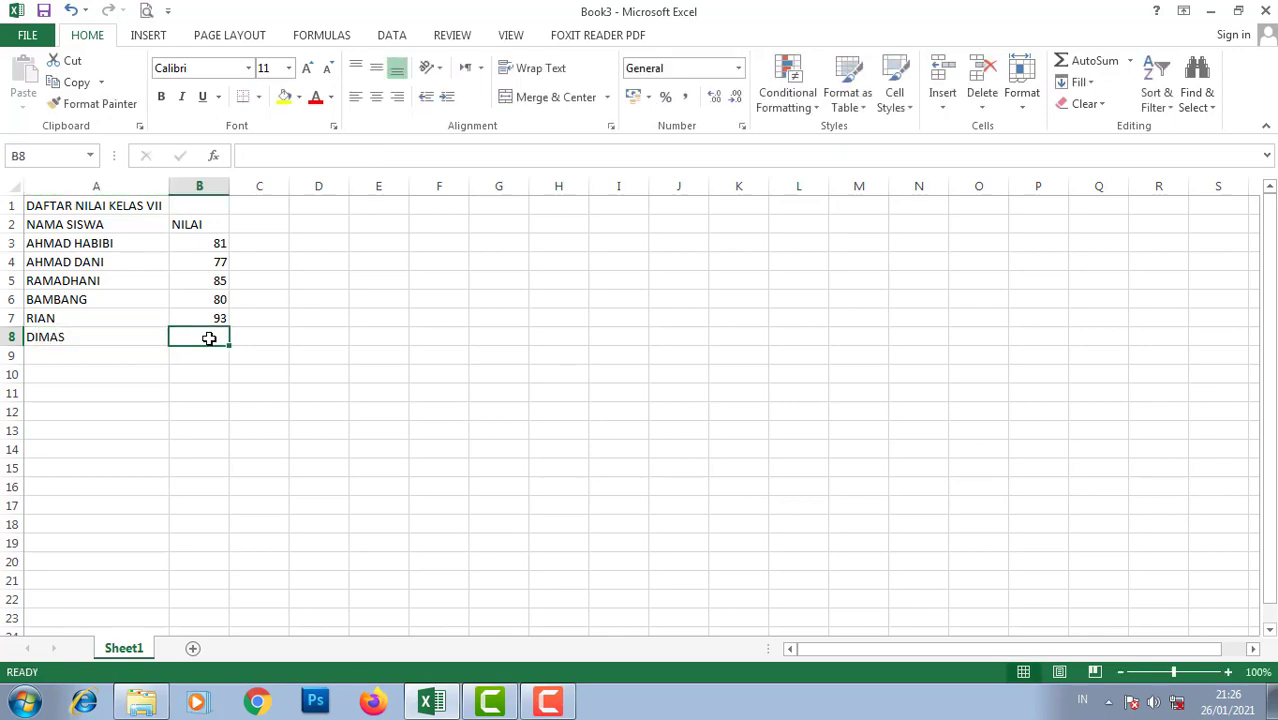
type("78")
key("Return")
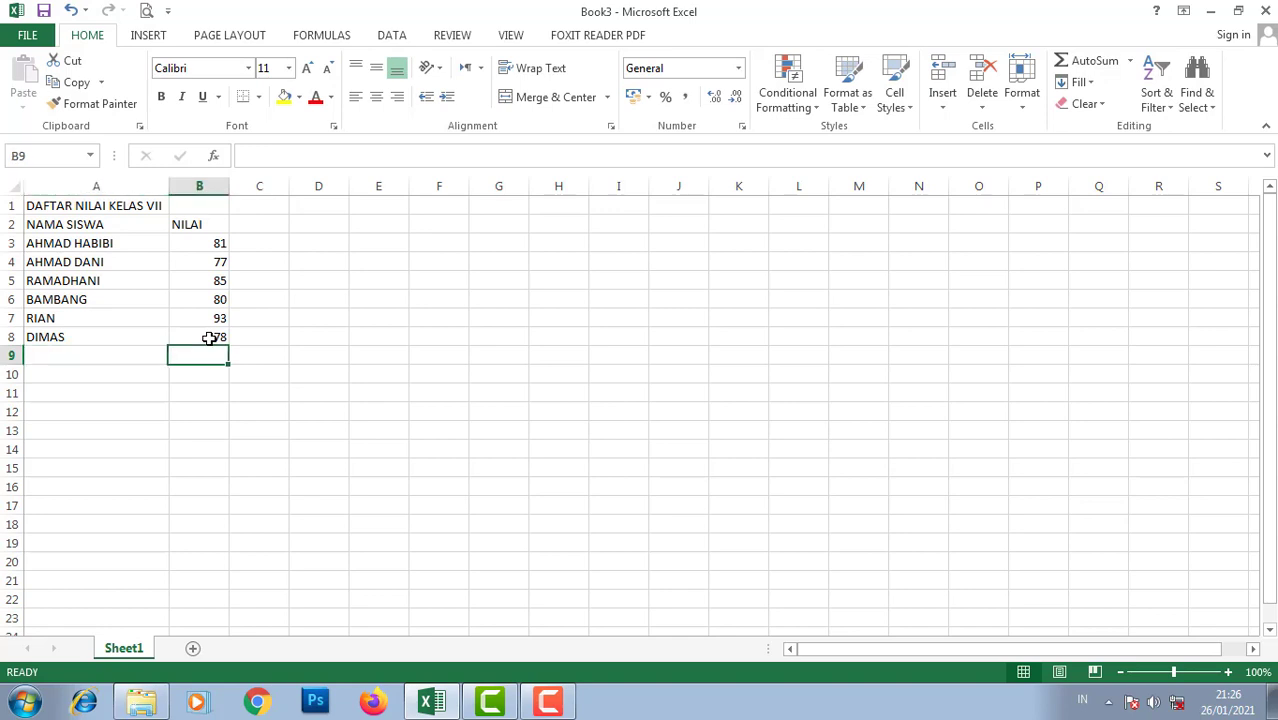
left_click(189, 430)
key("Left")
key("Up")
key("Up")
key("Up")
key("Up")
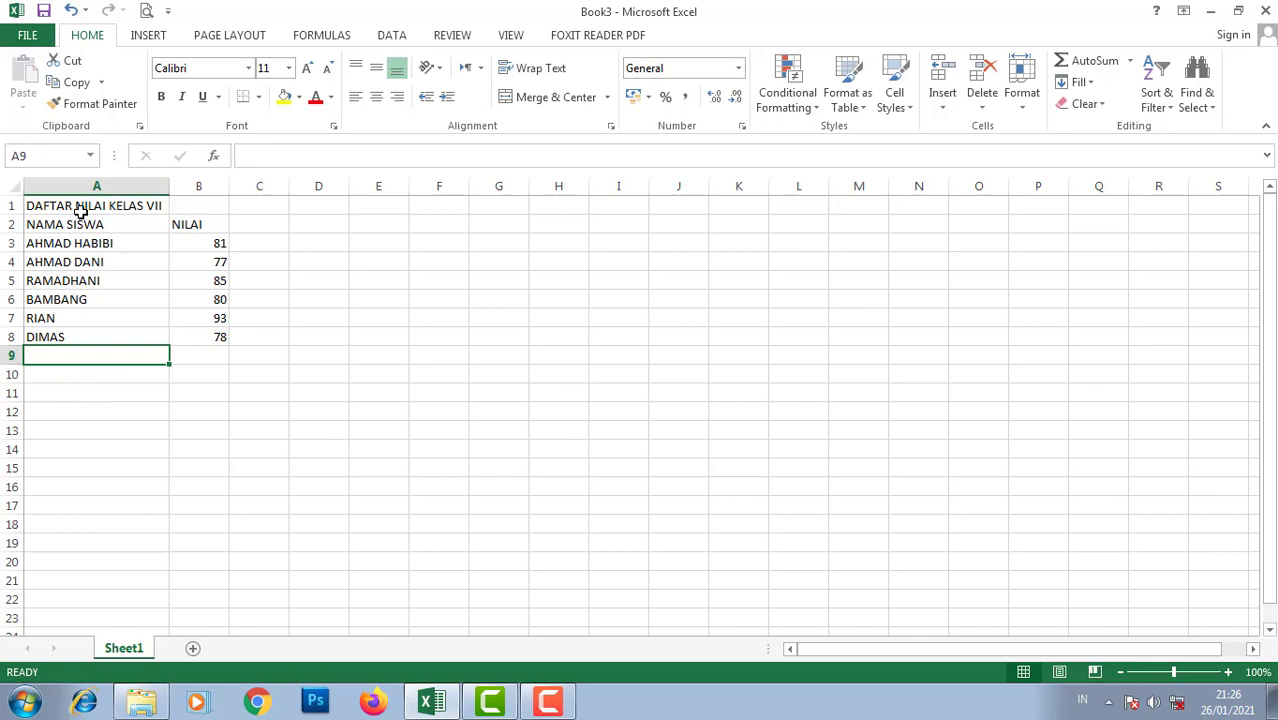
left_click_drag(46, 205, 217, 211)
left_click(322, 408)
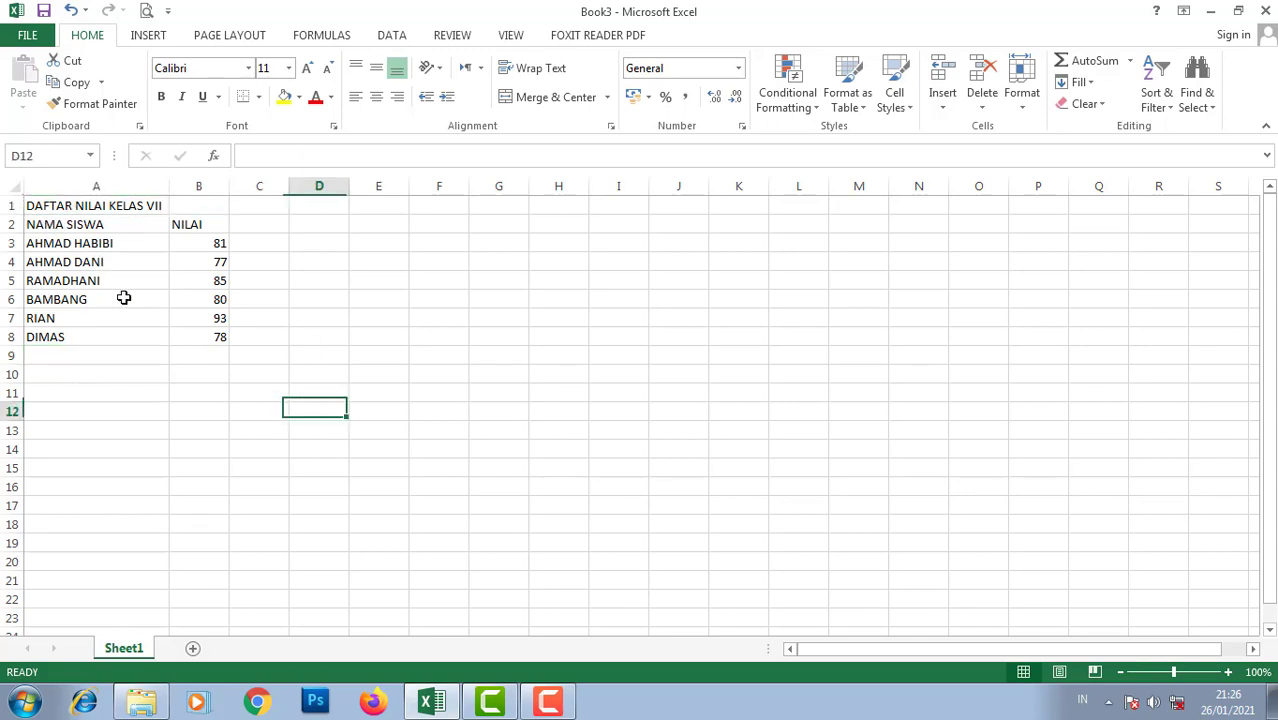
Move the table in A2:B8 down one row, leaving row 2 empty below the title.
left_click_drag(55, 225, 217, 348)
left_click(296, 390)
left_click_drag(91, 228, 217, 355)
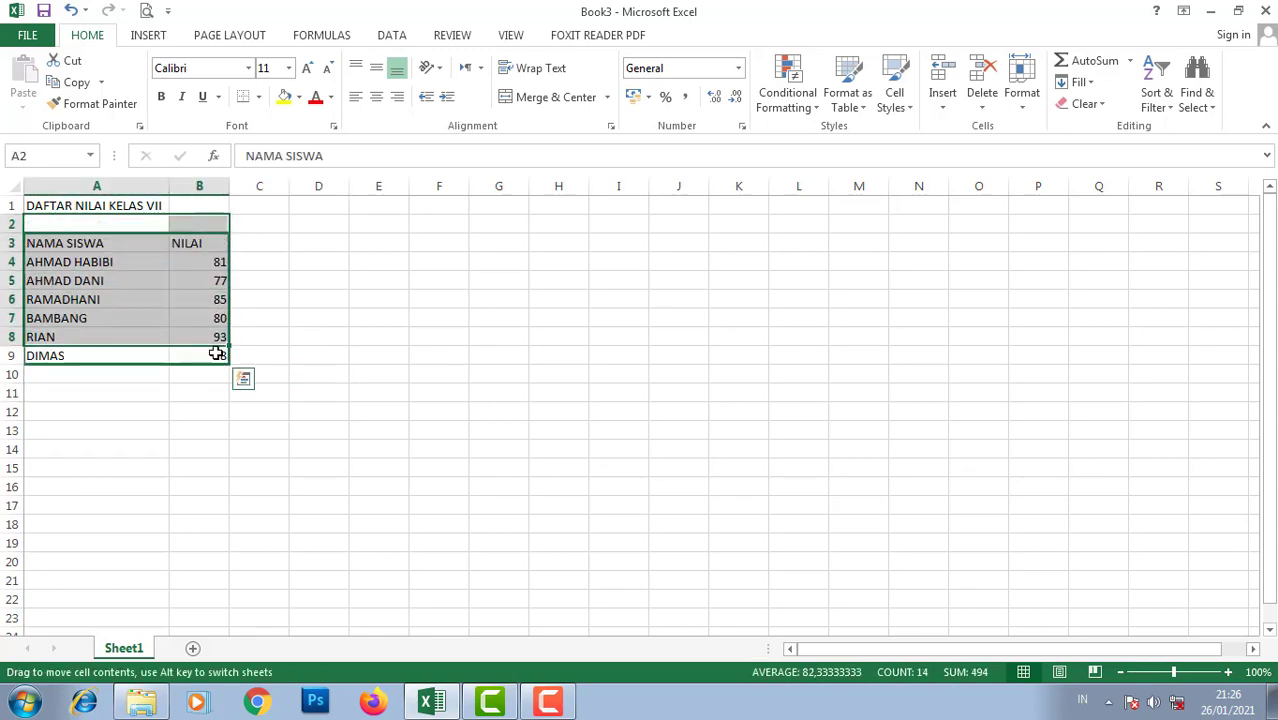
left_click(313, 319)
left_click_drag(74, 207, 202, 212)
left_click(364, 280)
left_click(44, 207)
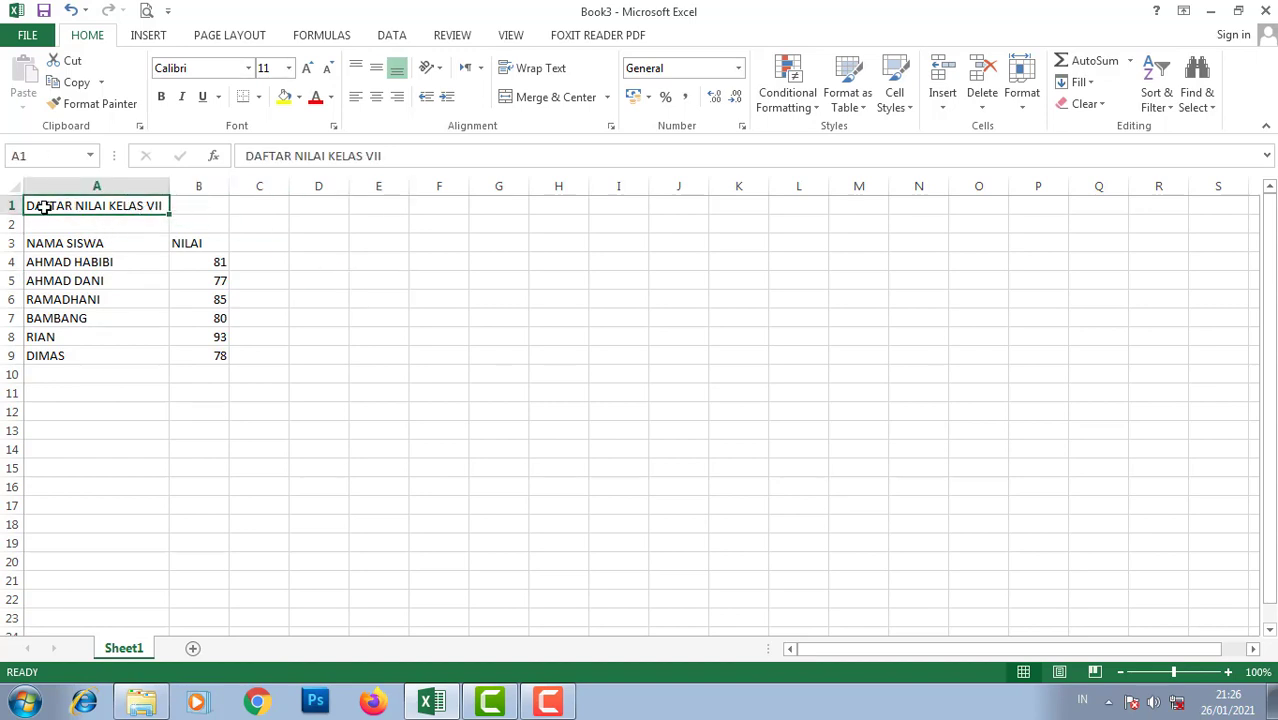
left_click(365, 351)
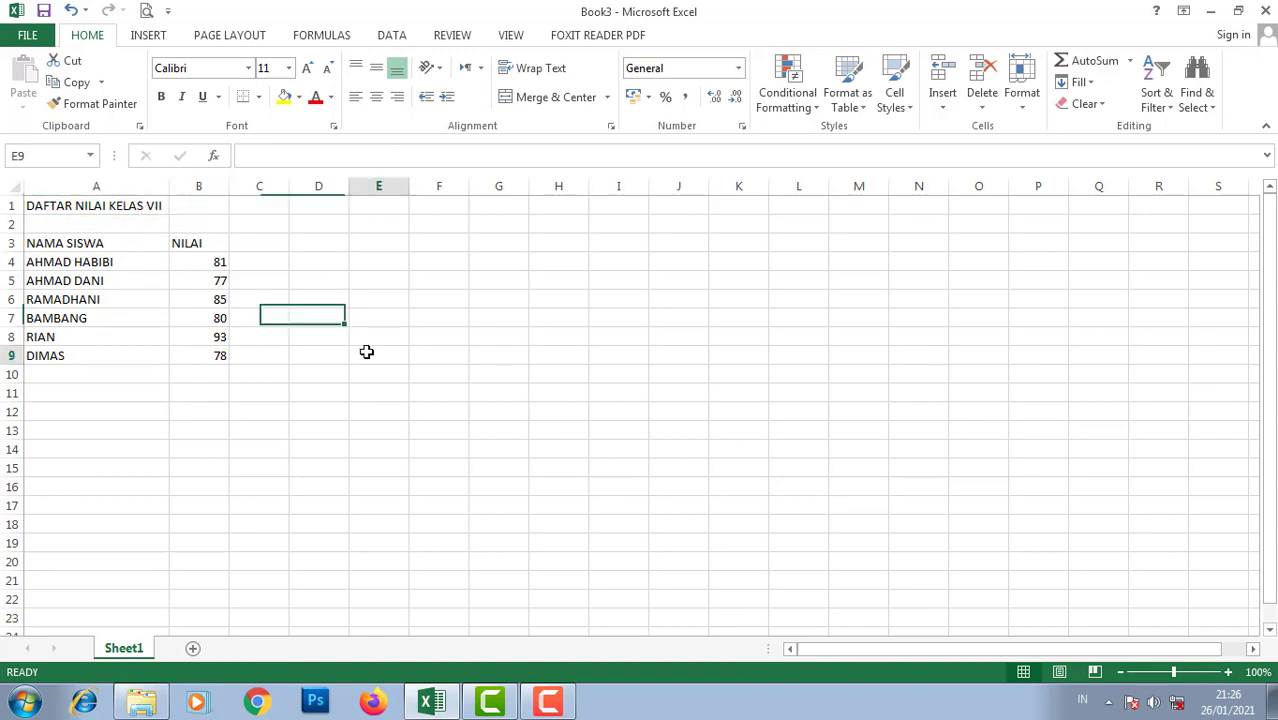
left_click(284, 301)
left_click_drag(57, 207, 204, 207)
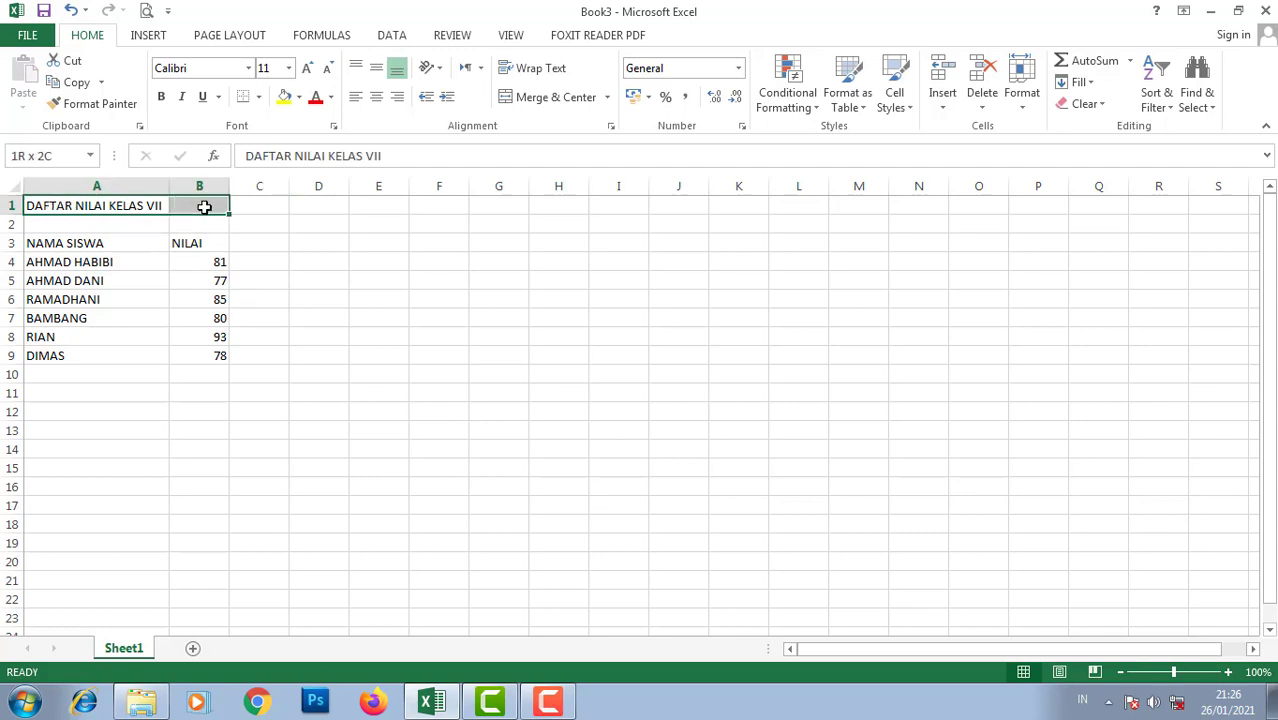
left_click_drag(362, 281, 335, 281)
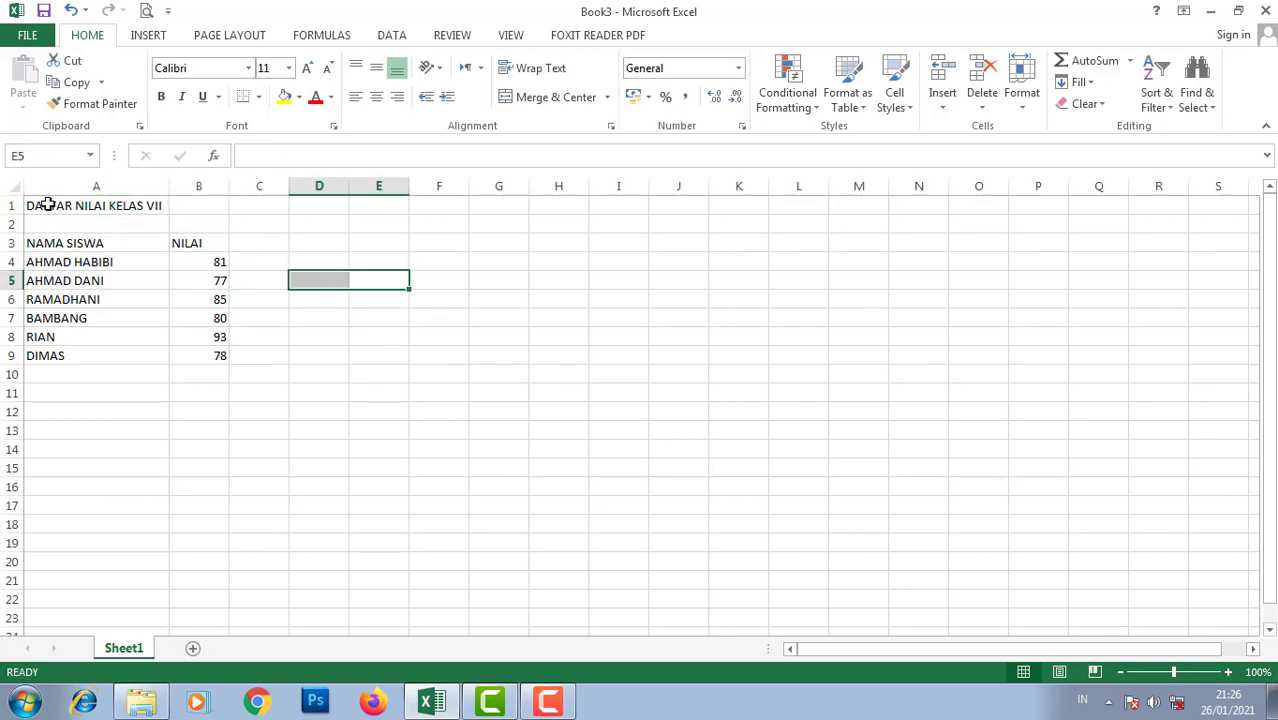
Merge and center the title across cells A1:B1 above the table.
left_click_drag(47, 205, 200, 205)
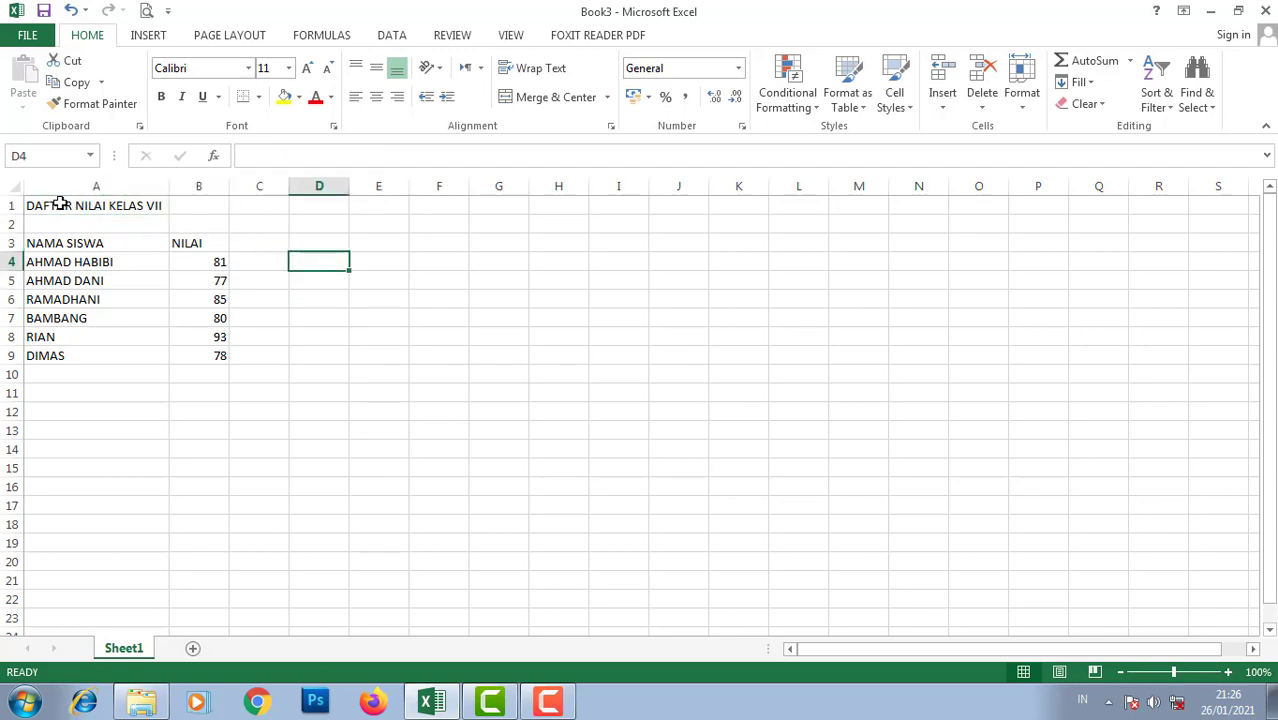
left_click_drag(57, 203, 180, 205)
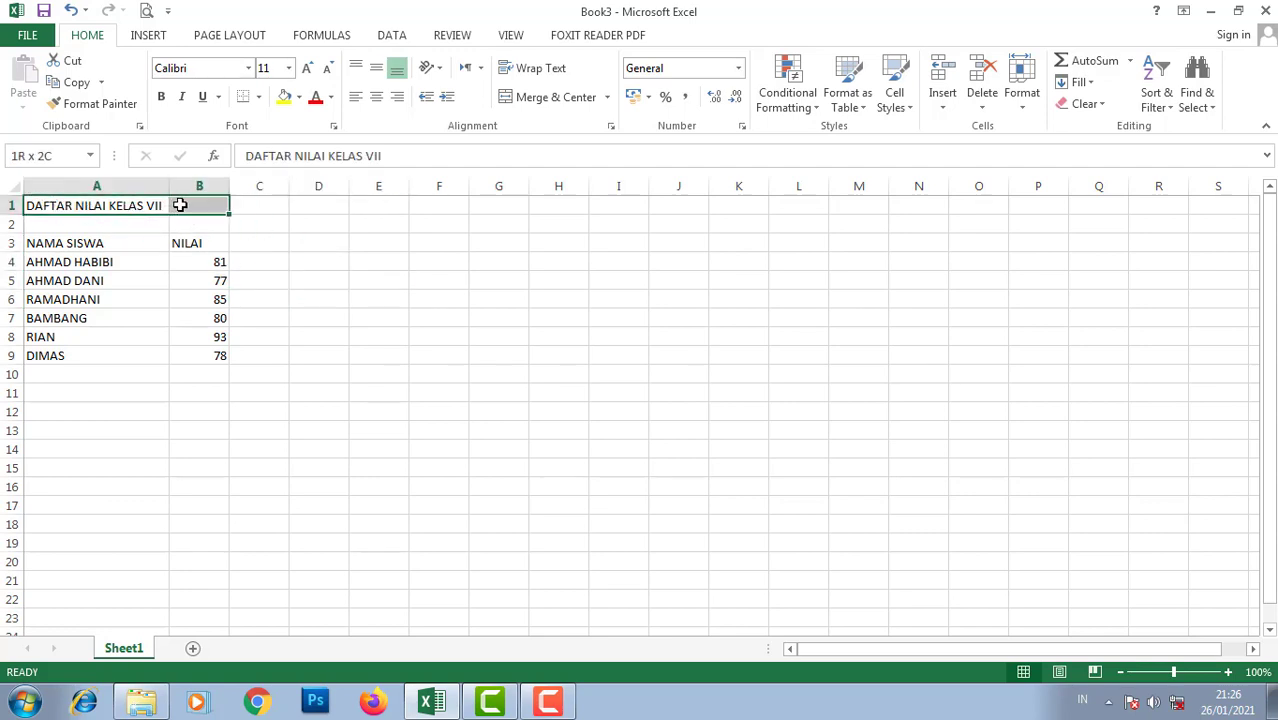
left_click(548, 108)
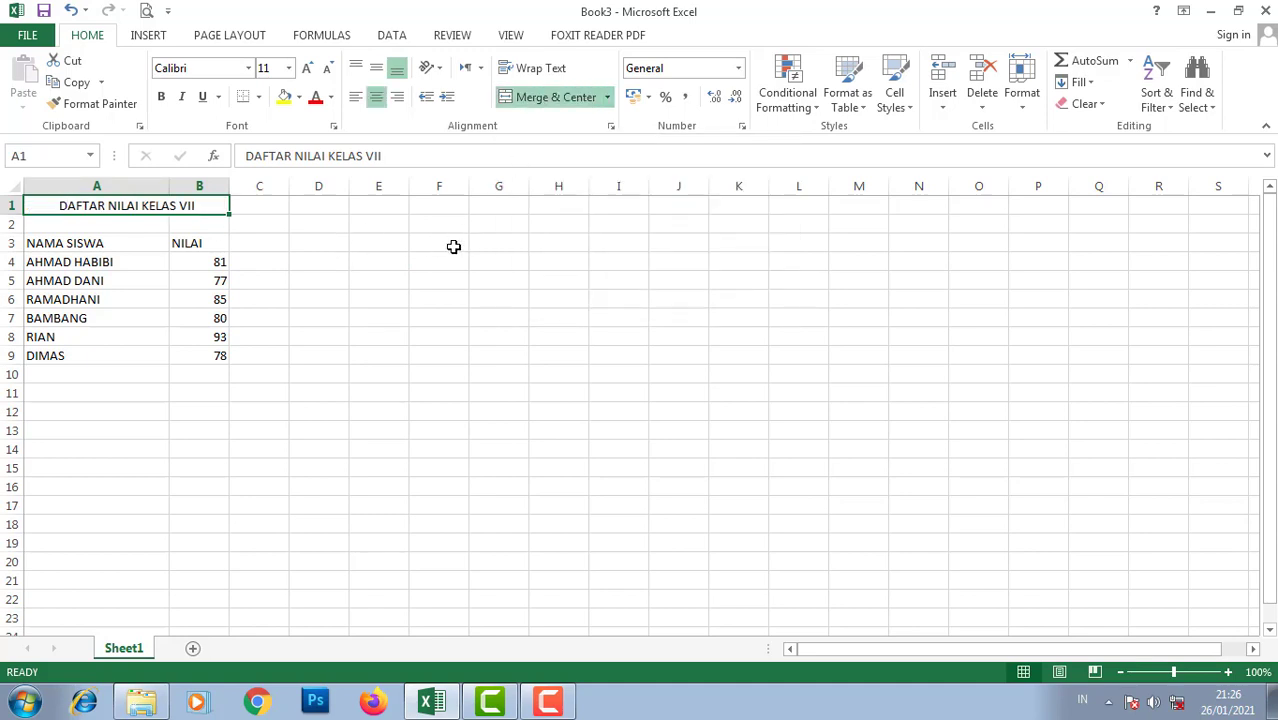
left_click(414, 278)
left_click(342, 370)
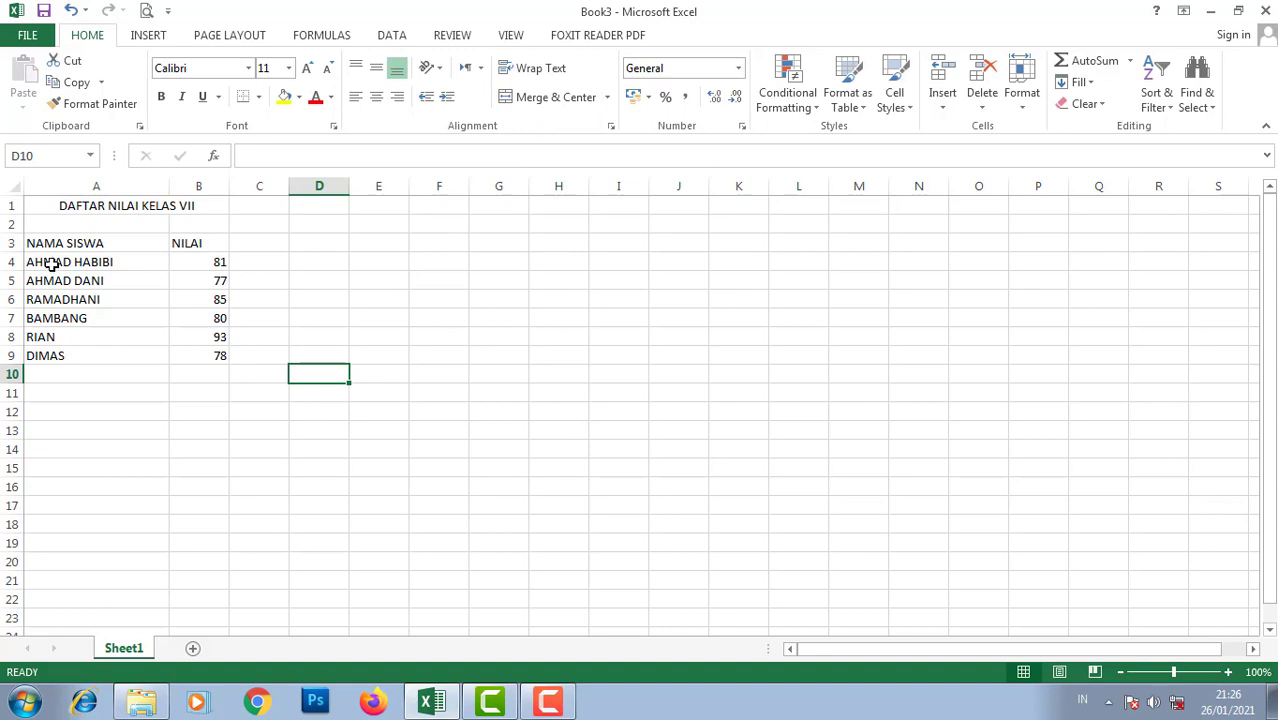
Apply all borders to the table range A3:B9.
left_click_drag(42, 245, 222, 354)
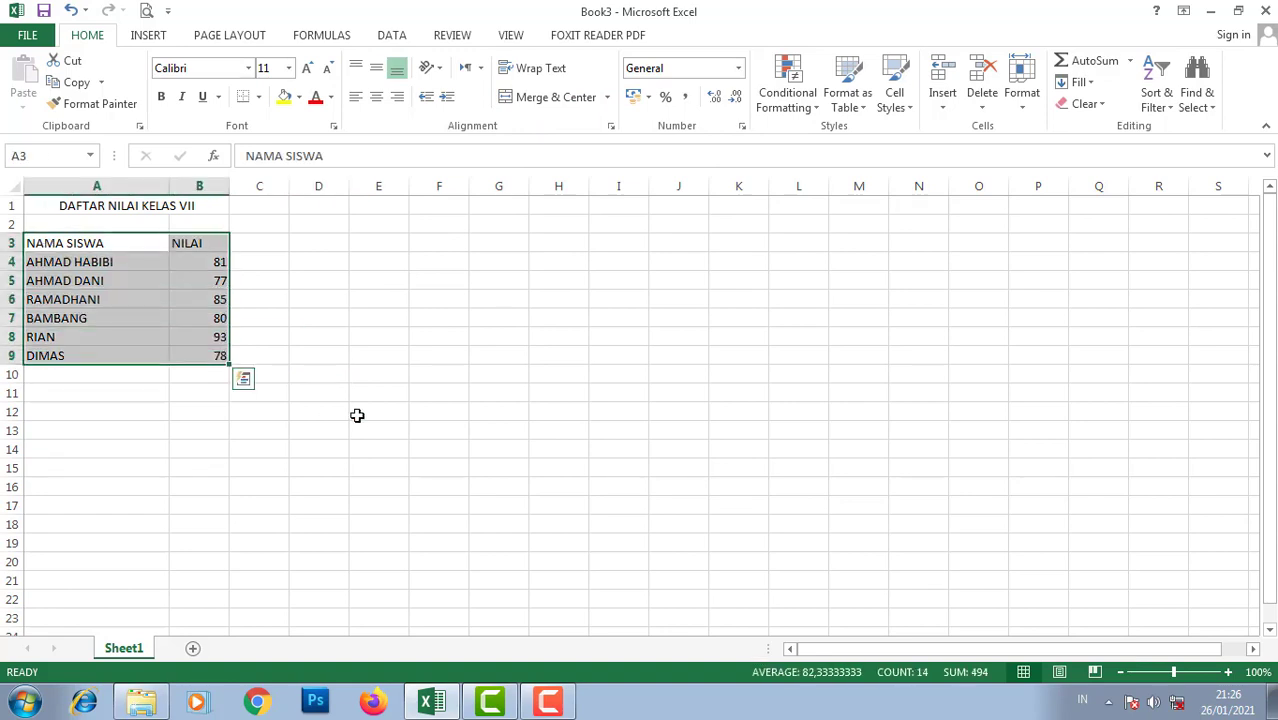
left_click(331, 354)
left_click_drag(70, 245, 222, 356)
left_click(258, 97)
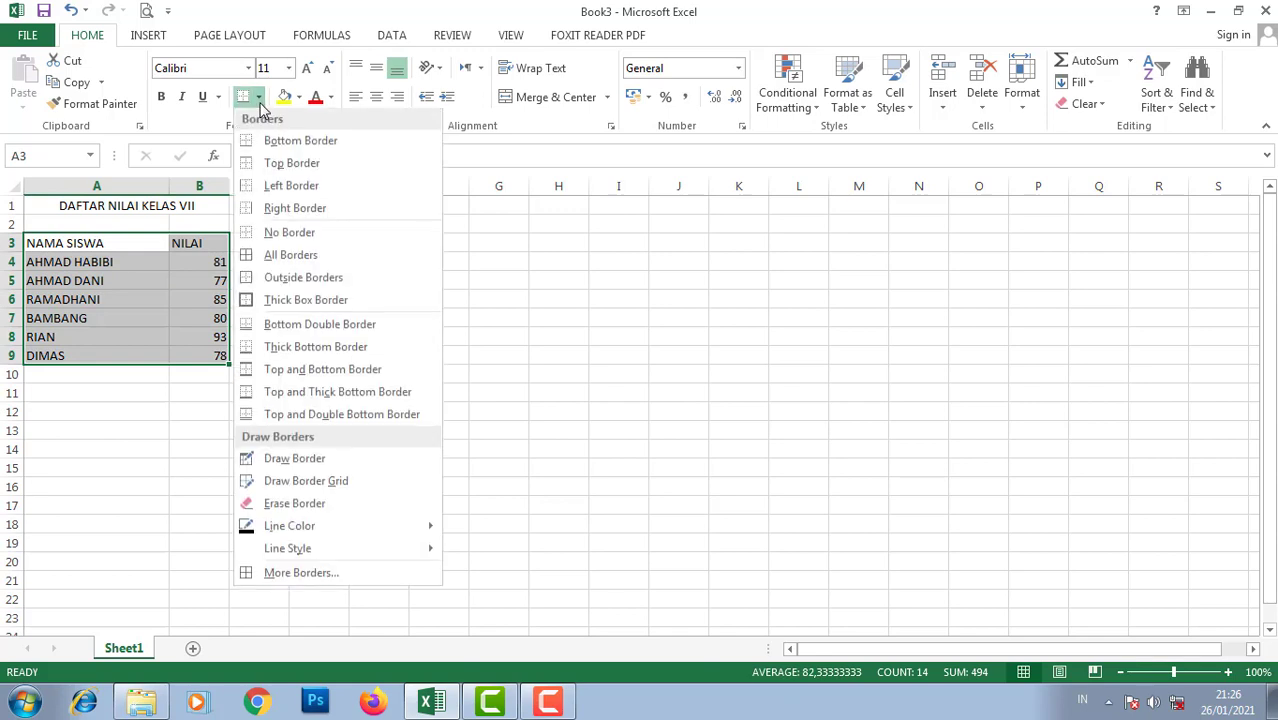
left_click(276, 259)
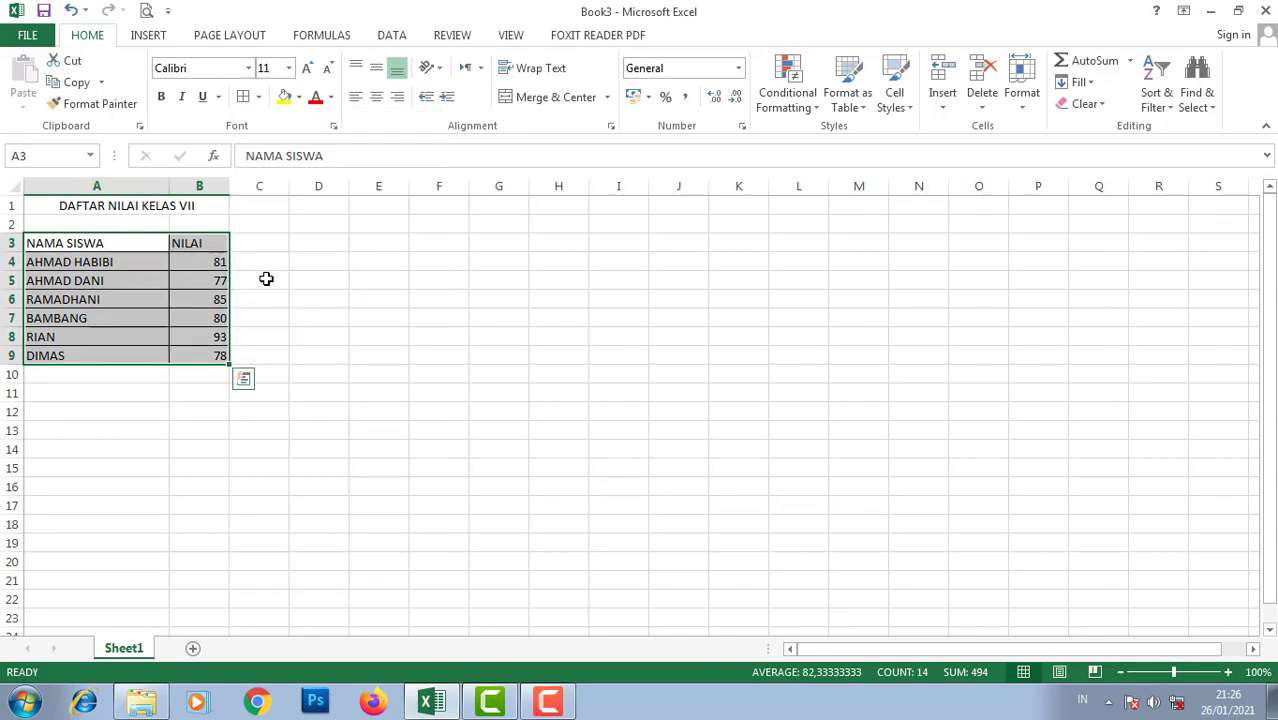
Center the contents of the table range A3:B9 horizontally.
left_click(377, 99)
left_click(318, 337)
left_click(140, 299)
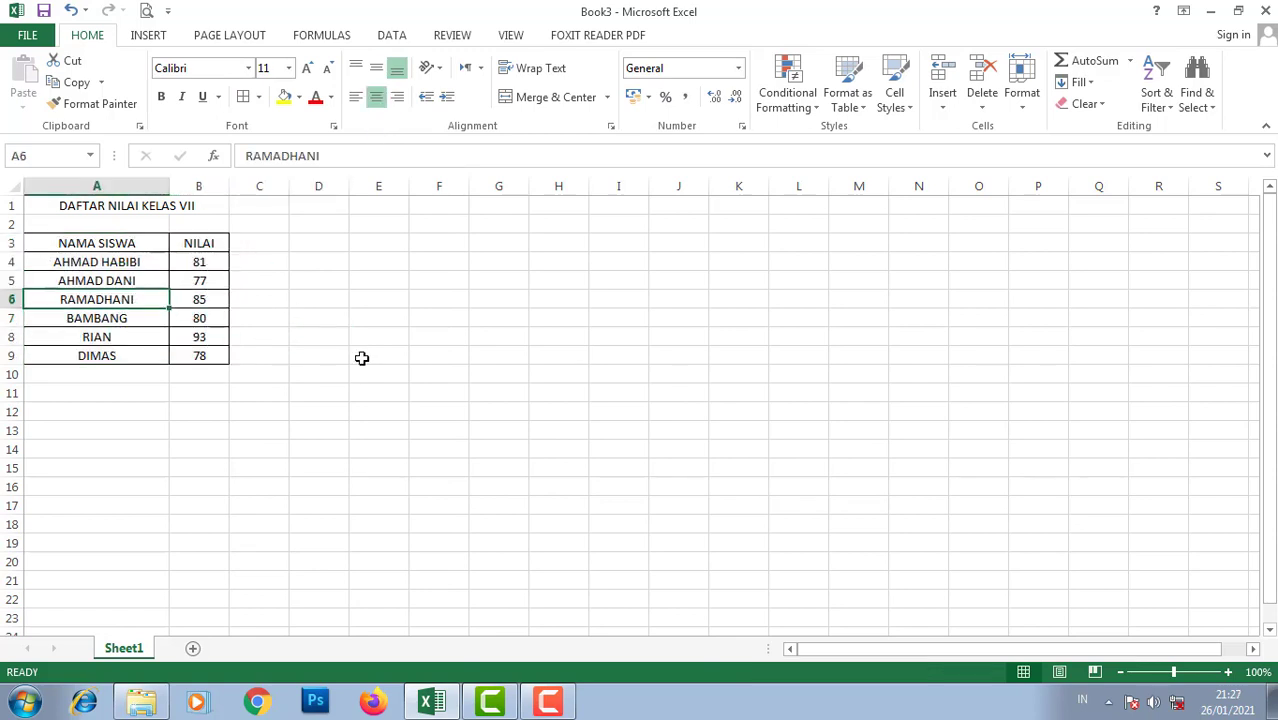
Left-align the student names in A4:A9.
left_click(362, 357)
left_click_drag(140, 264, 137, 355)
left_click(355, 96)
left_click(392, 409)
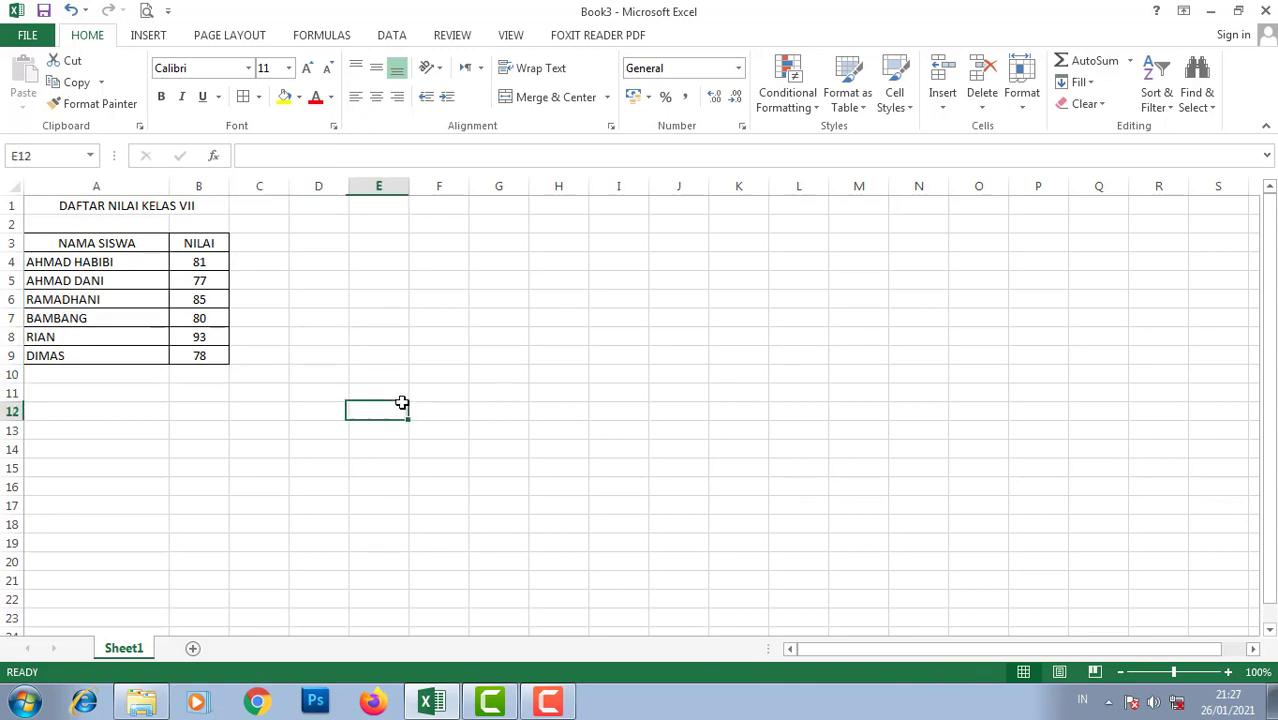
left_click(108, 245)
left_click(331, 336)
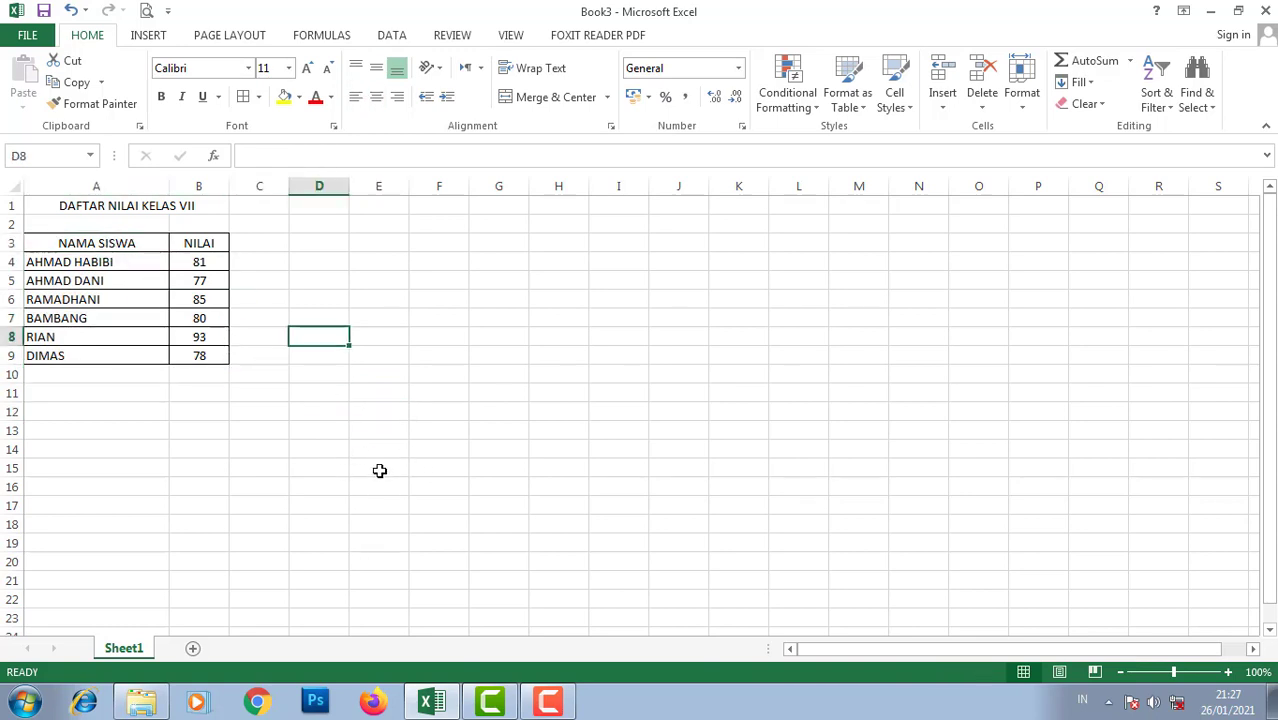
left_click(52, 245)
key("ctrl+End")
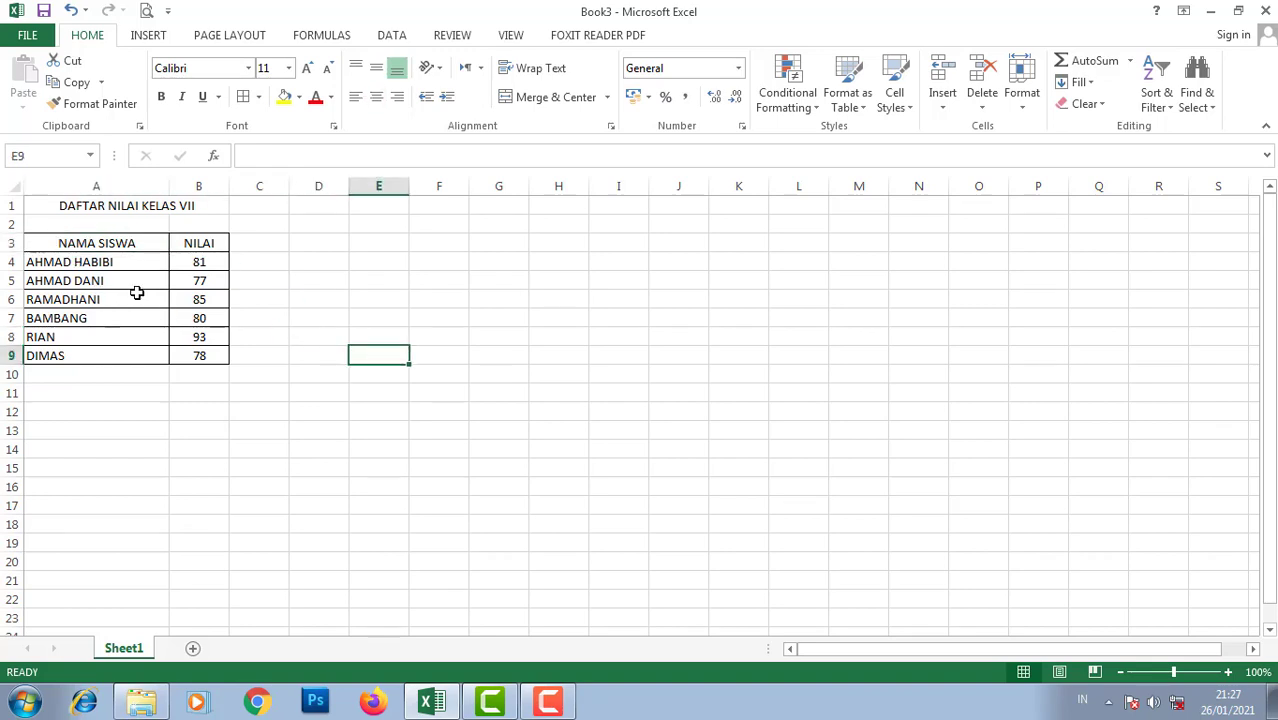
left_click(62, 242)
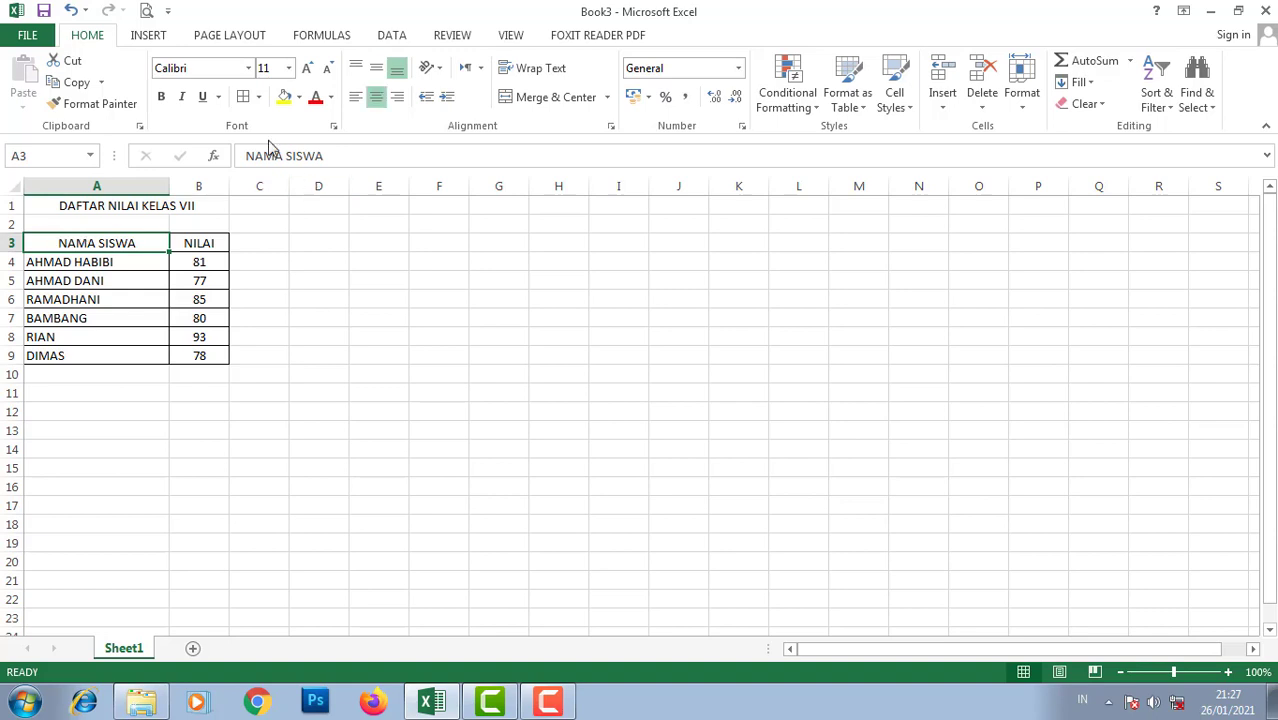
left_click(282, 288)
Fill the header cells A3:B3 with a light orange theme color.
left_click_drag(117, 243, 206, 243)
left_click_drag(411, 354, 402, 350)
left_click_drag(106, 236, 205, 245)
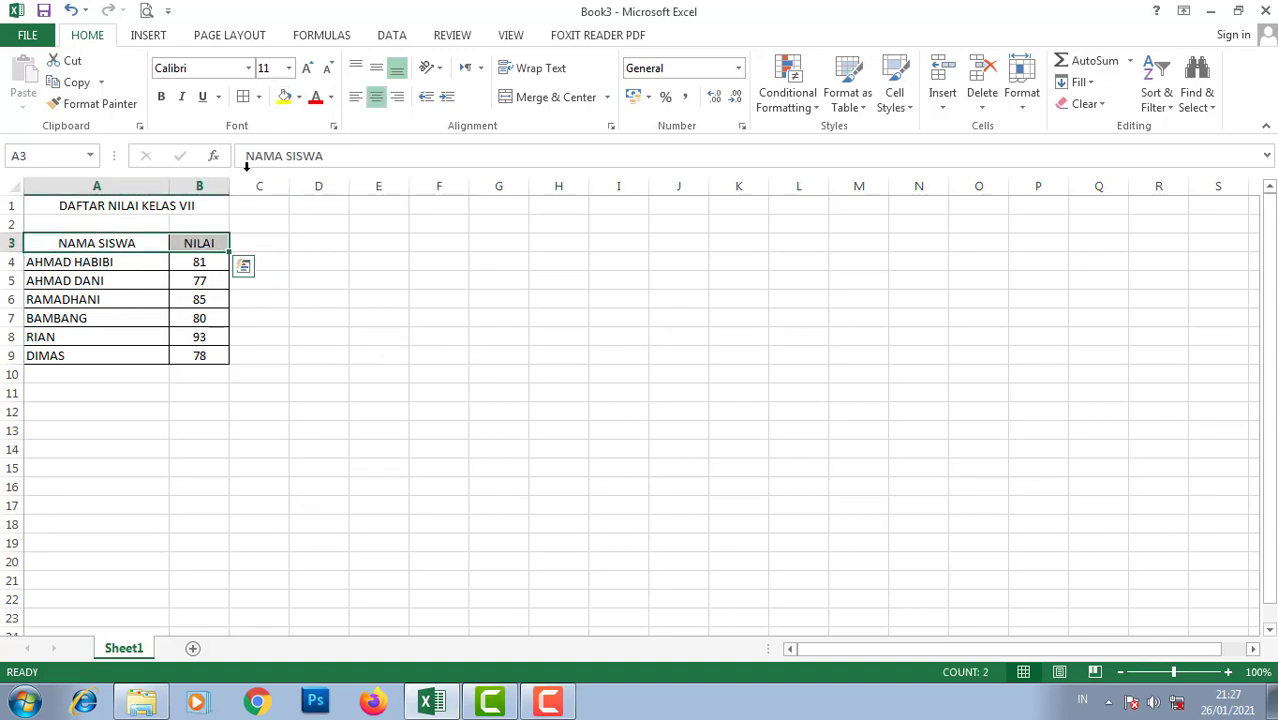
left_click(298, 97)
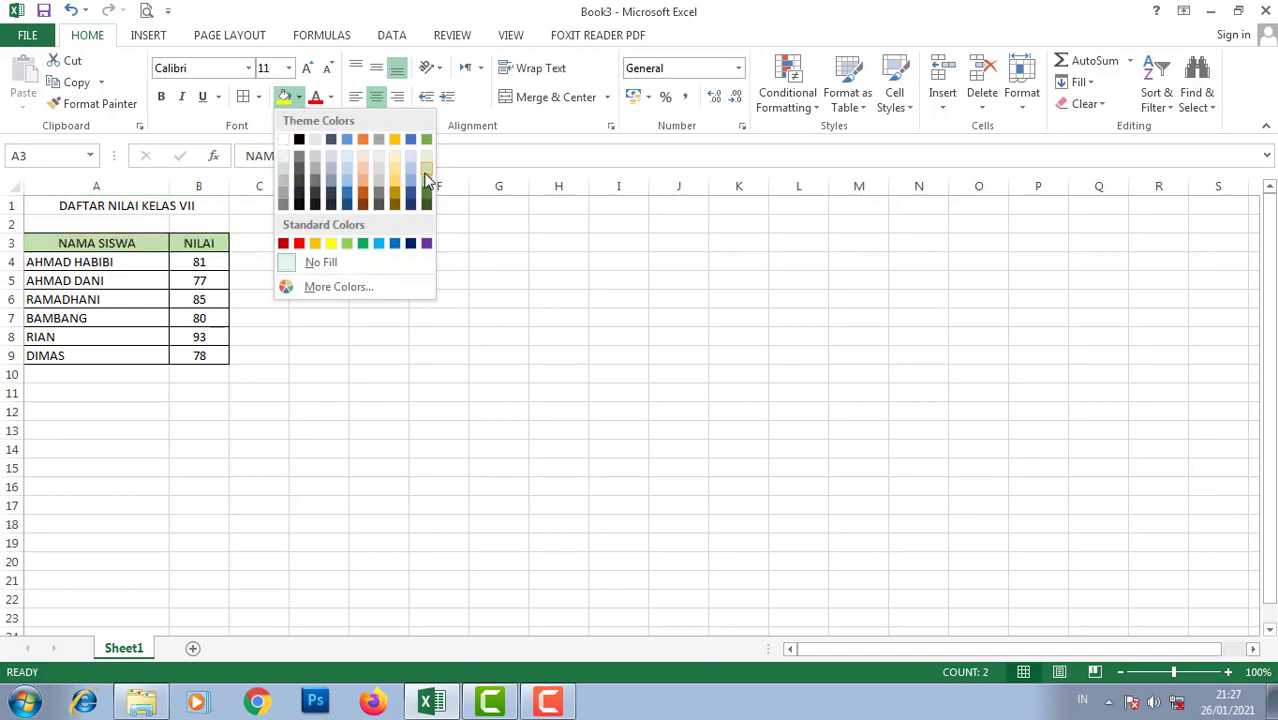
left_click(362, 182)
left_click(291, 412)
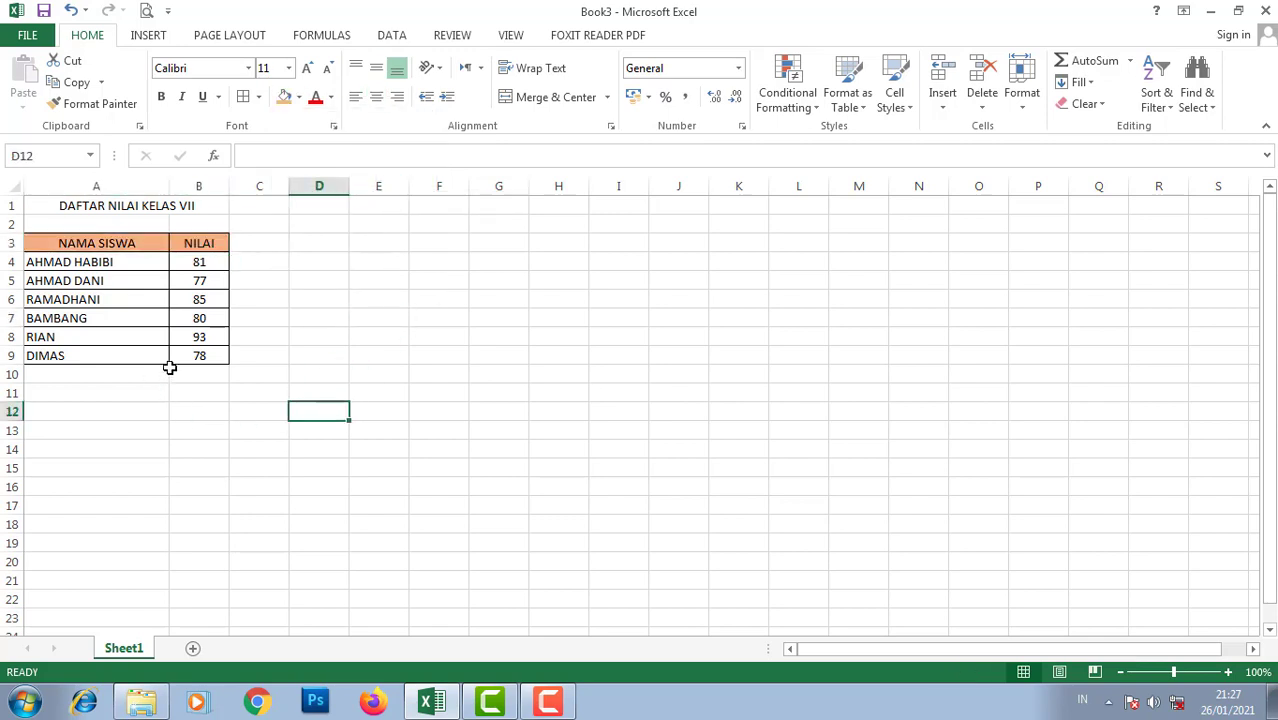
Enter the label NILAI RATA RATA in cell A10 below the last student.
left_click(198, 410)
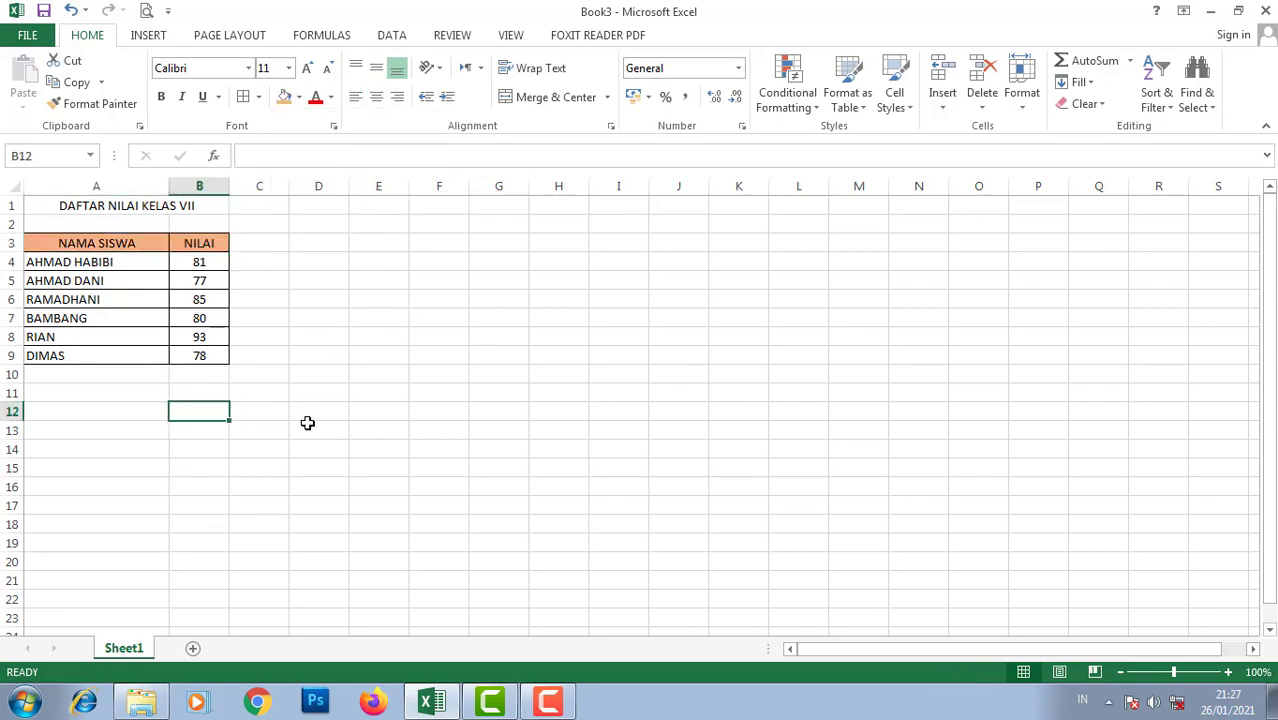
left_click(94, 373)
type("N")
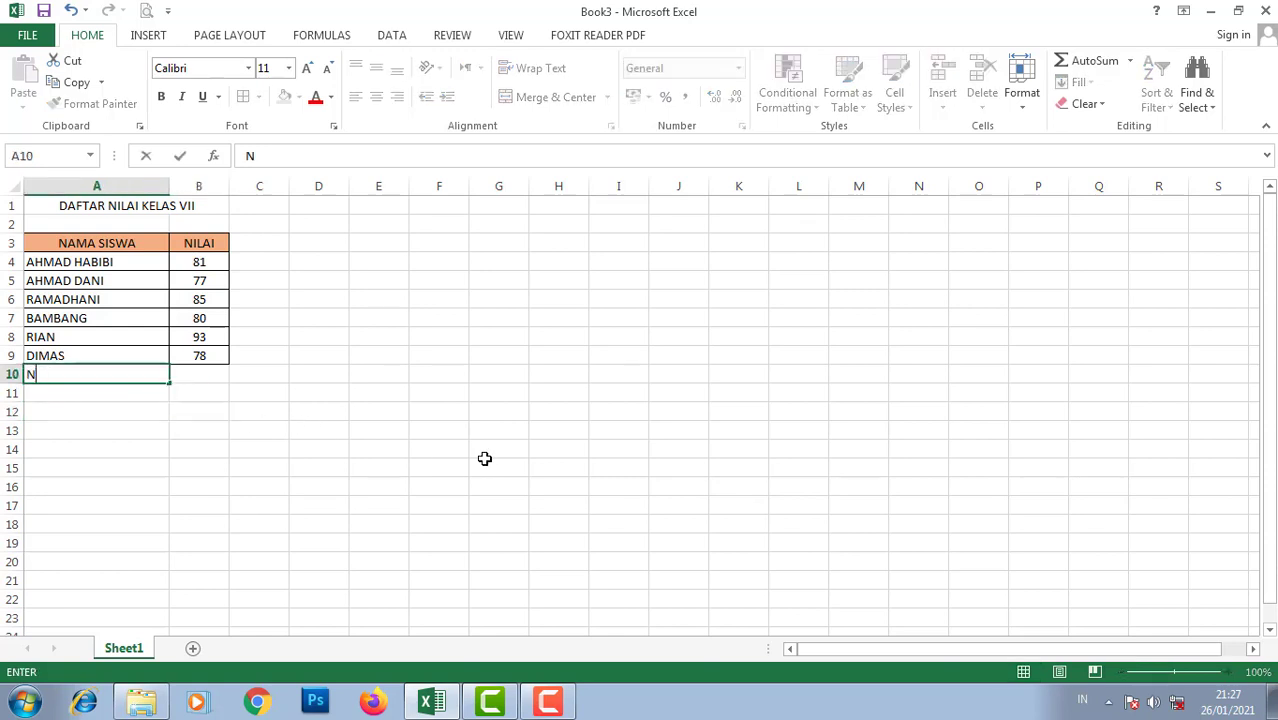
type("ILAI RATA")
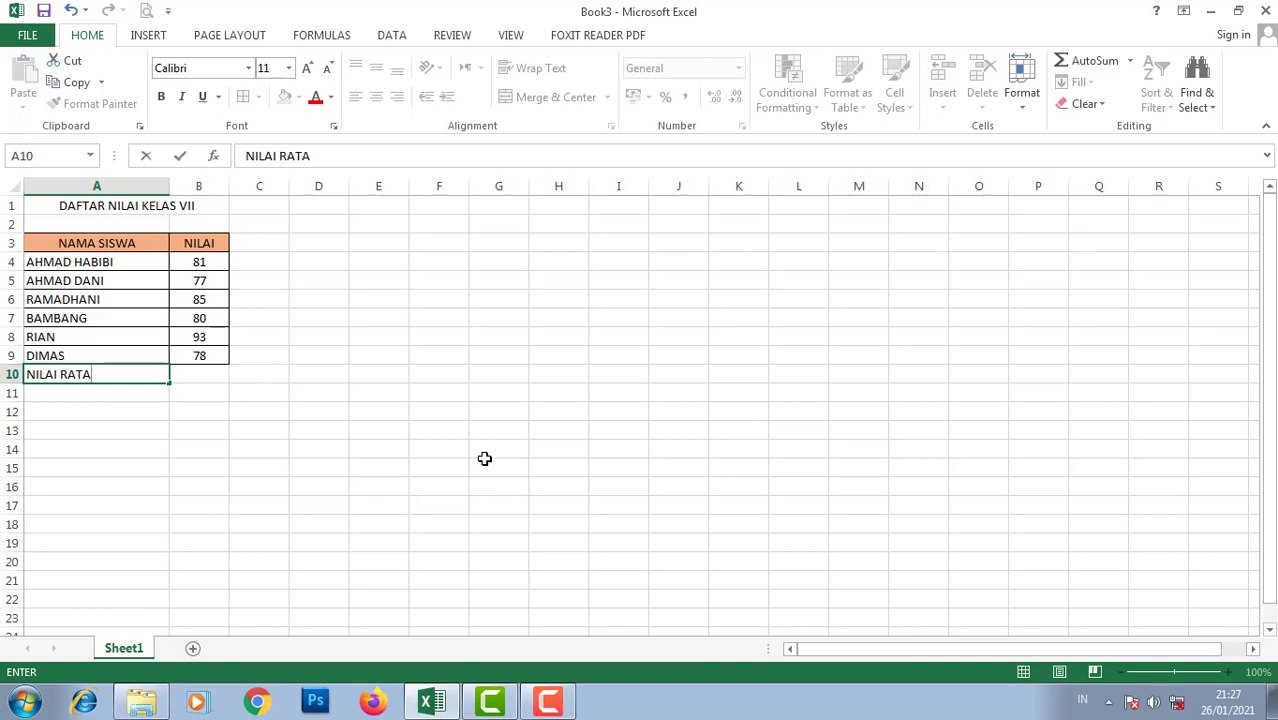
type(" RATA")
key("Tab")
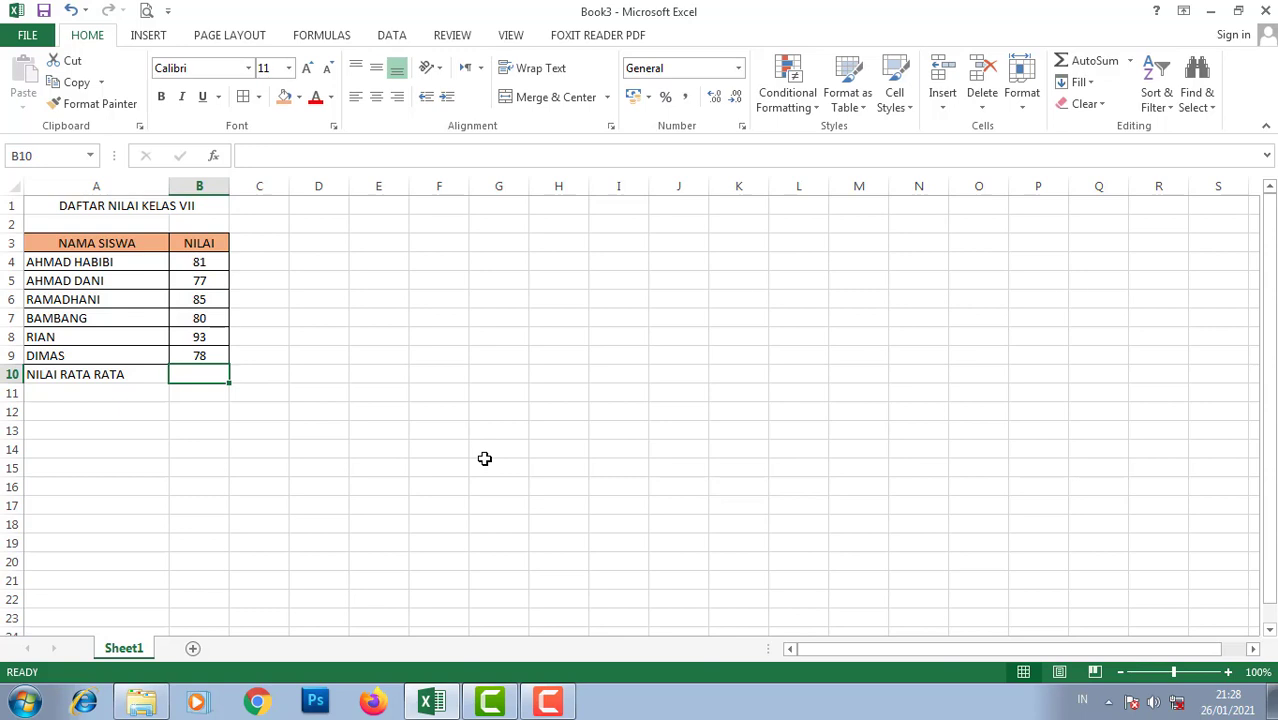
Calculate the average of the scores in B10 with the formula =AVERAGE(B4:B9).
type("=")
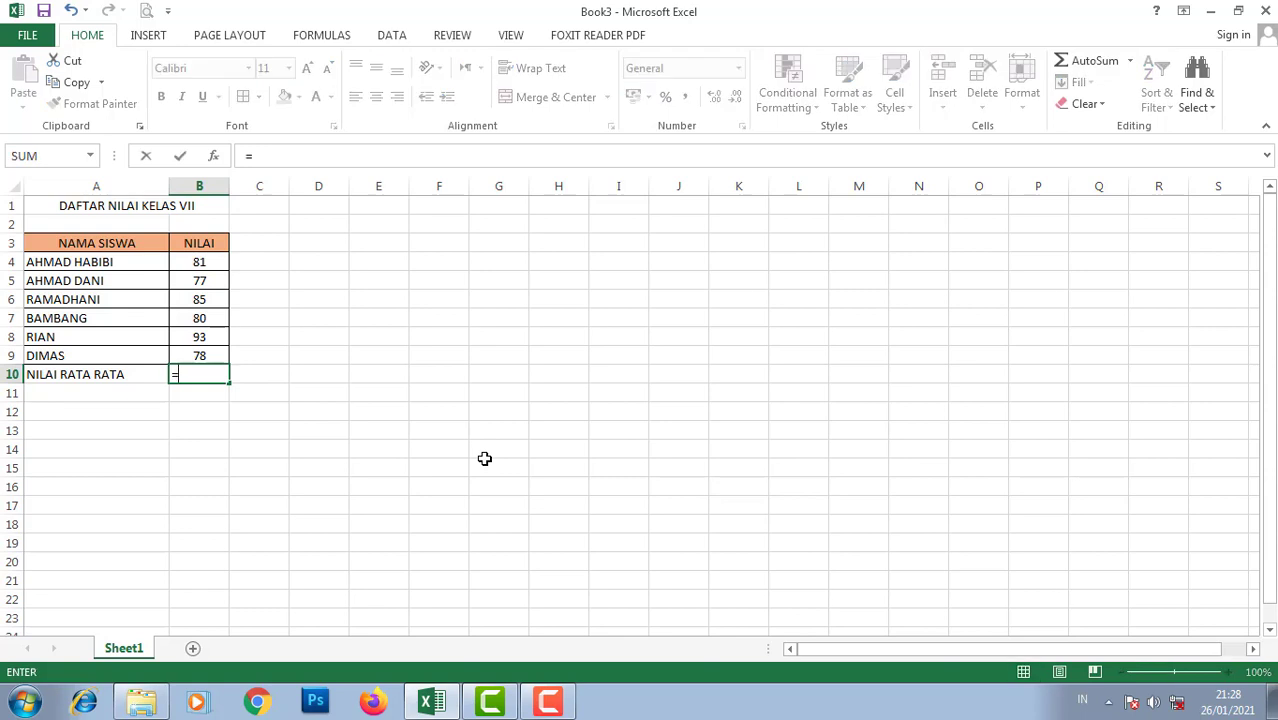
type("Ave")
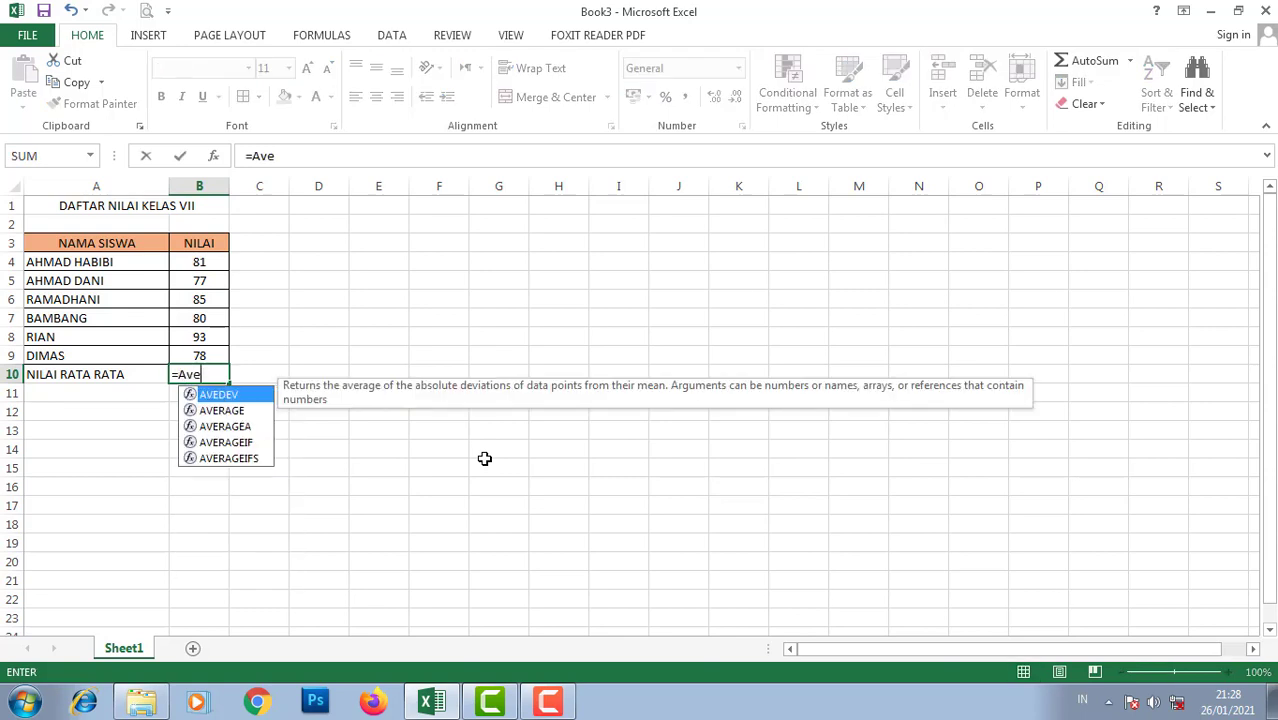
type("rag")
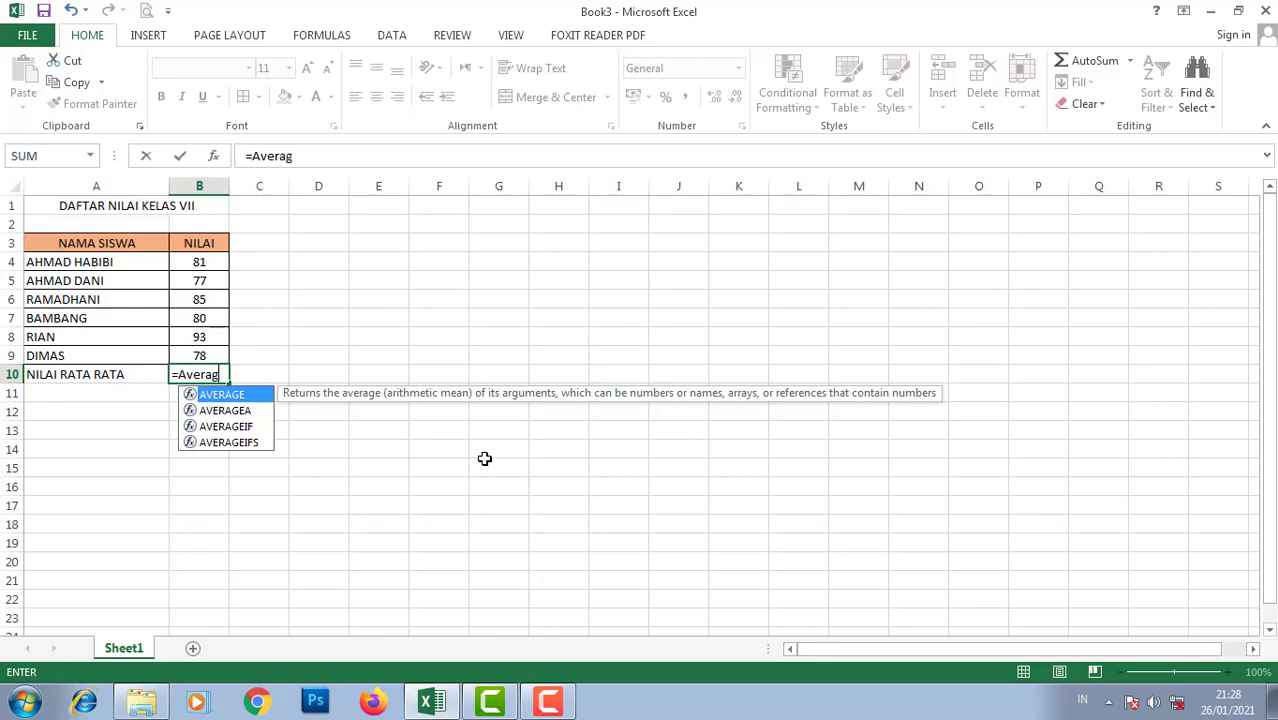
type("e(")
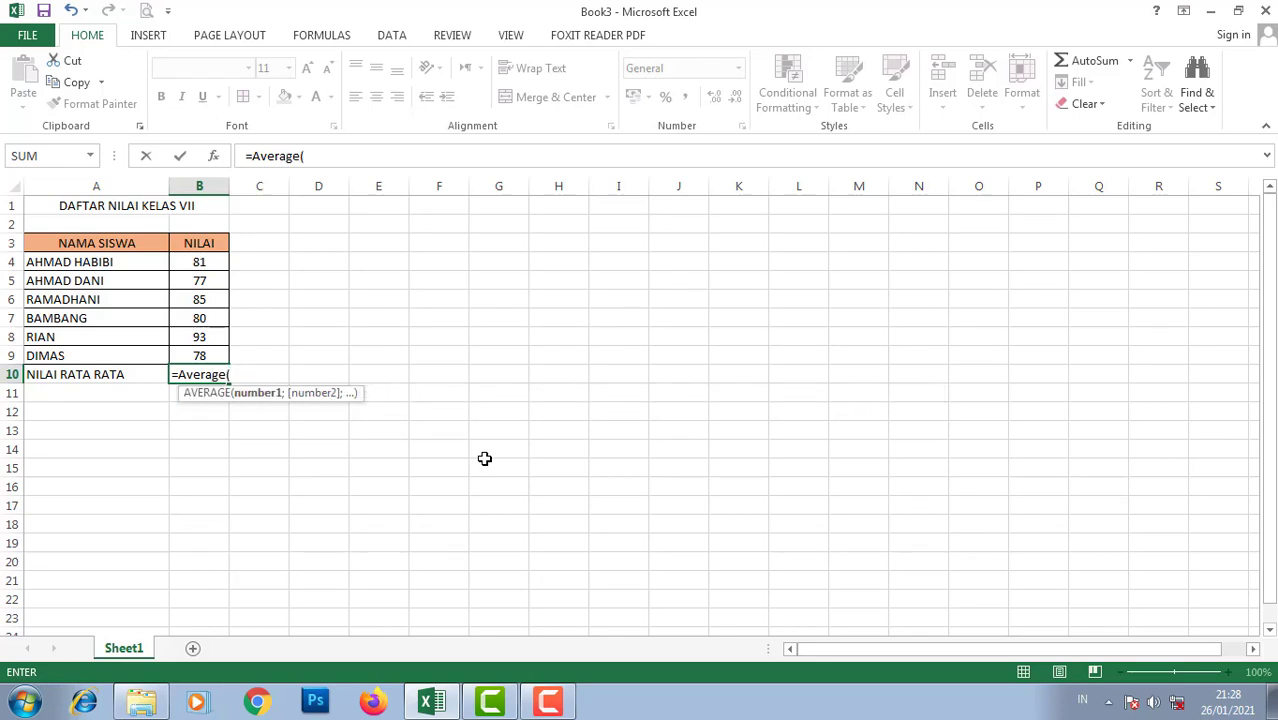
key("Up")
key("Up")
key("Up")
key("Up")
key("Up")
key("Up")
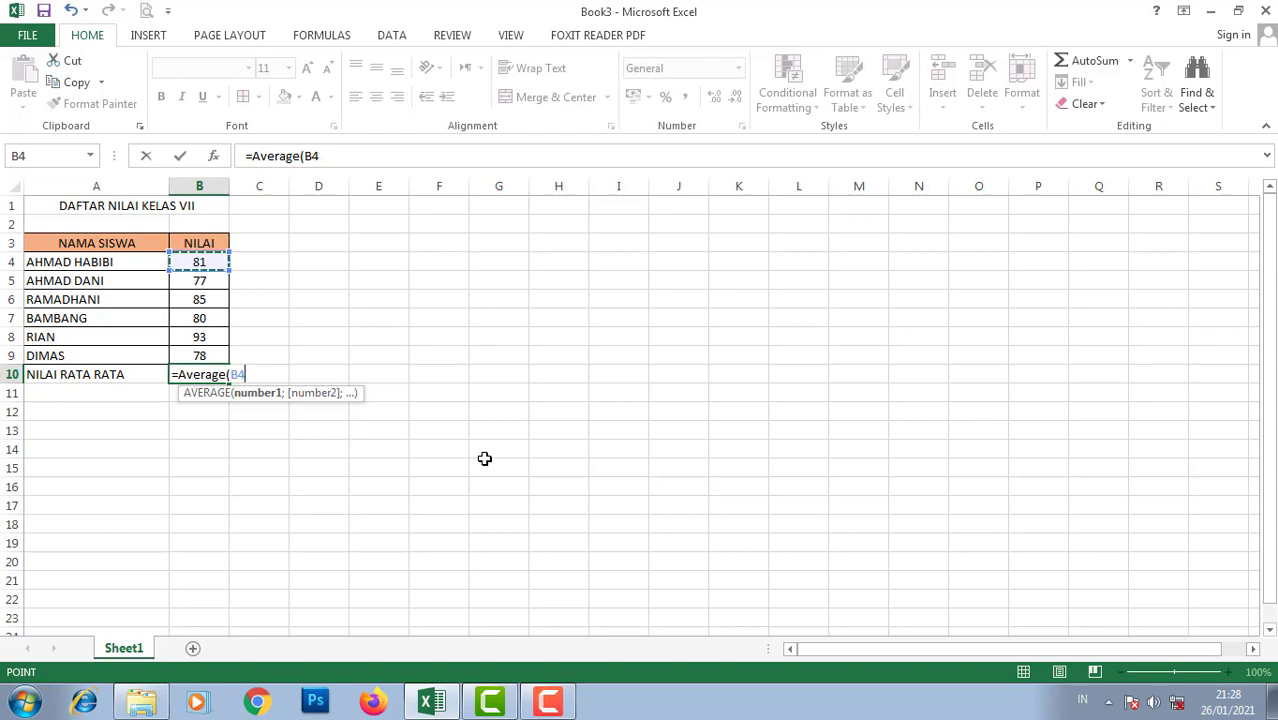
key("shift+Down")
key("shift+Down")
key("shift+Down")
key("shift+Down")
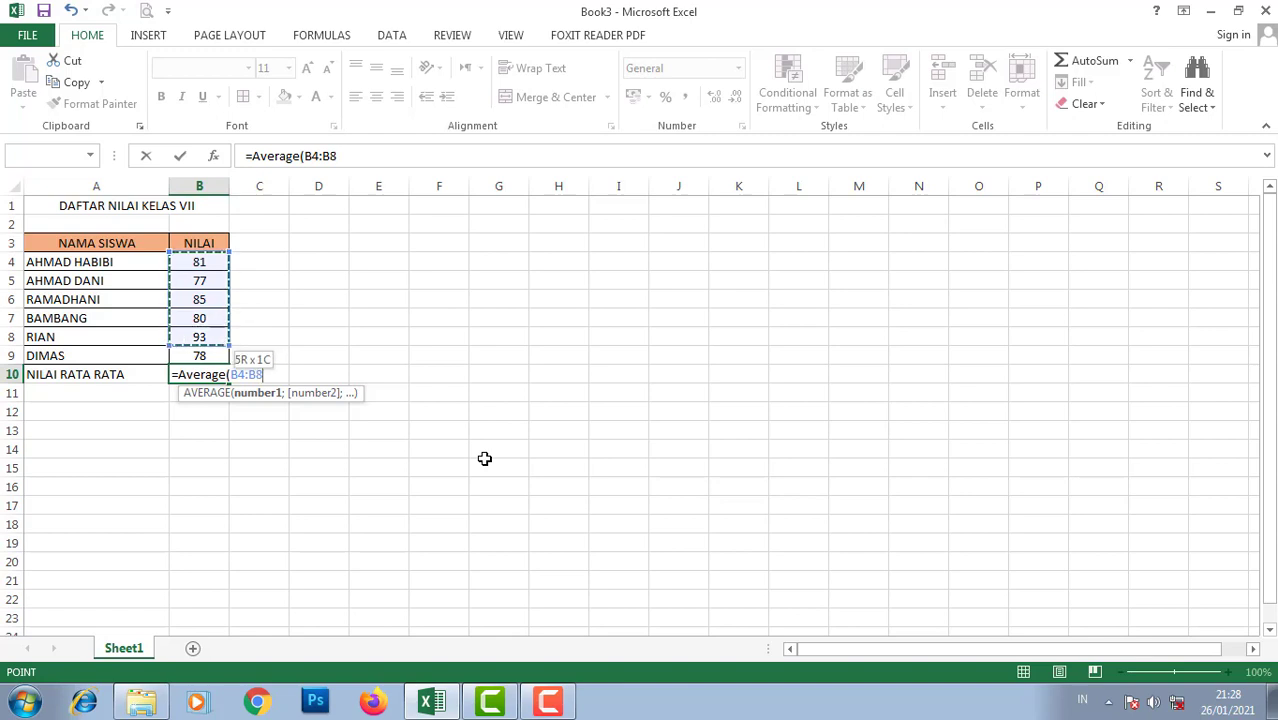
key("shift+Down")
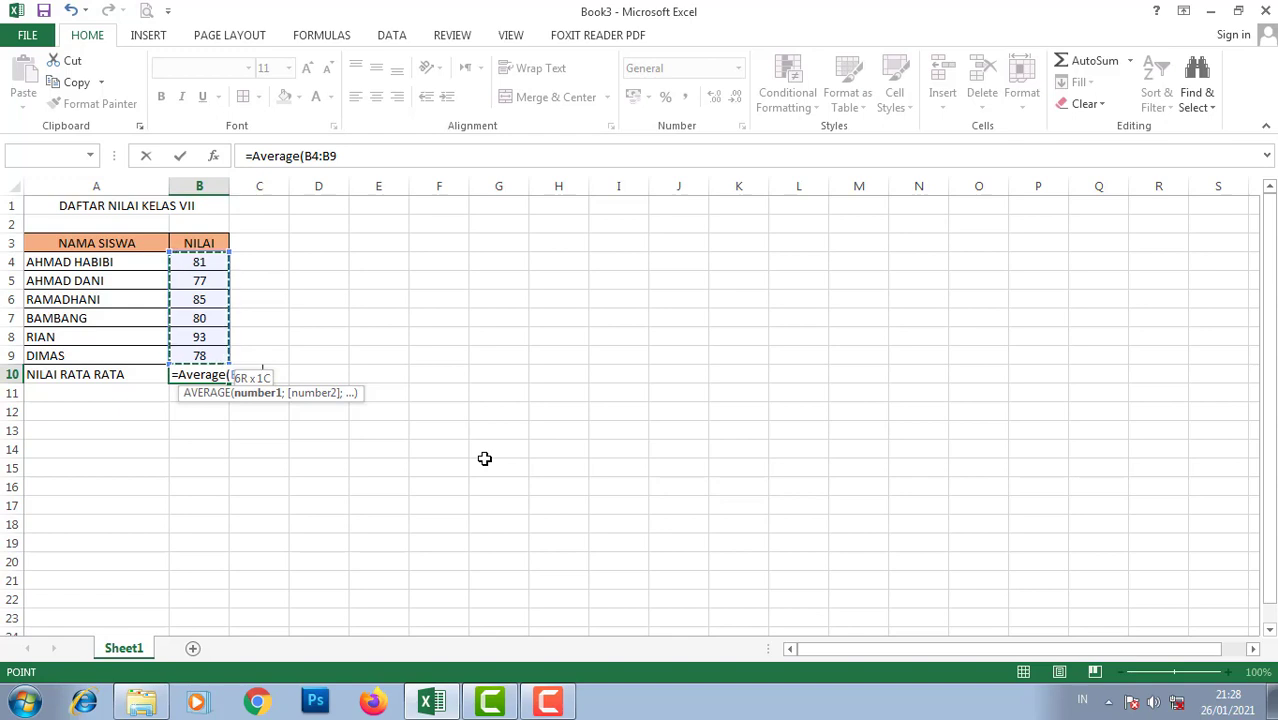
type(")")
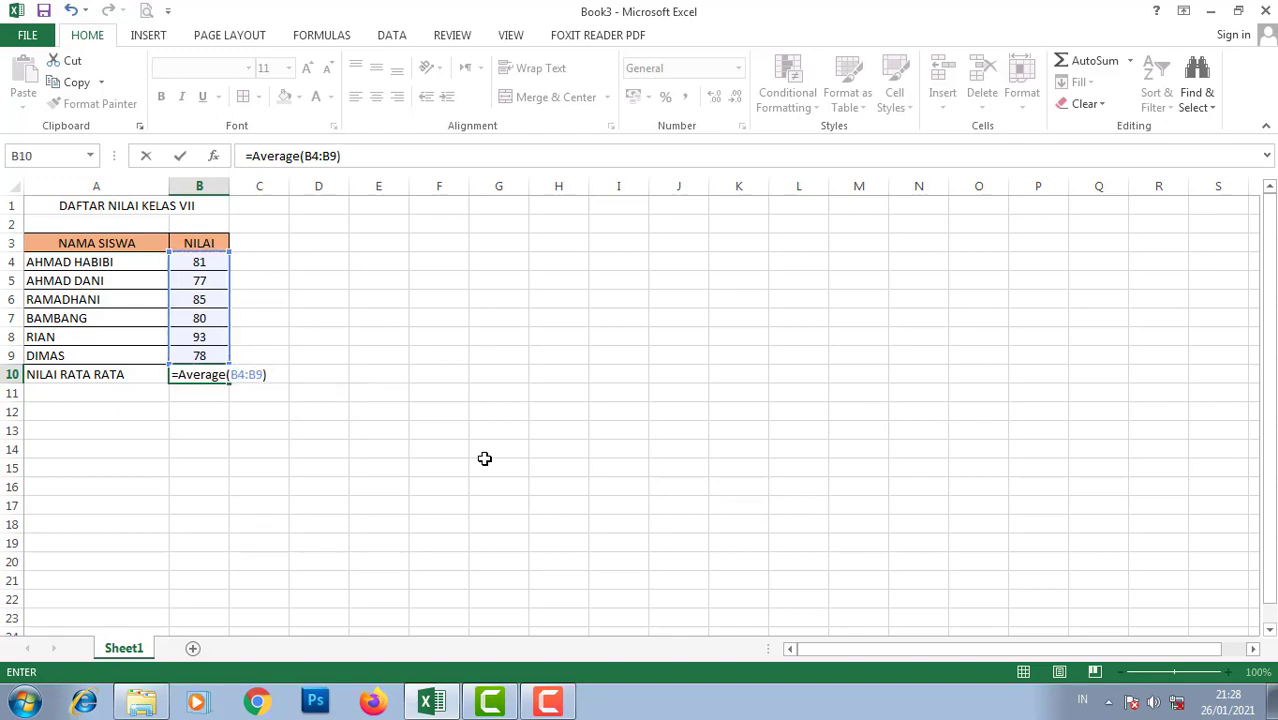
key("Return")
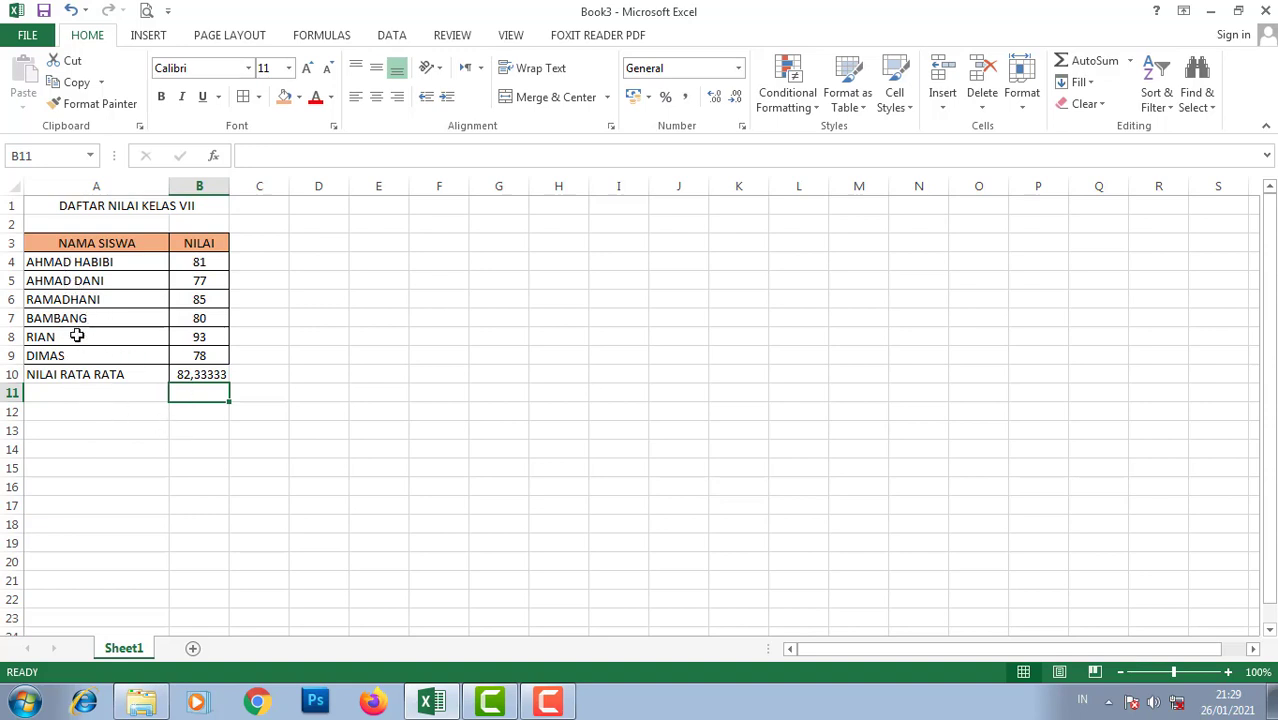
Apply all borders to the average row A10:B10.
left_click(97, 395)
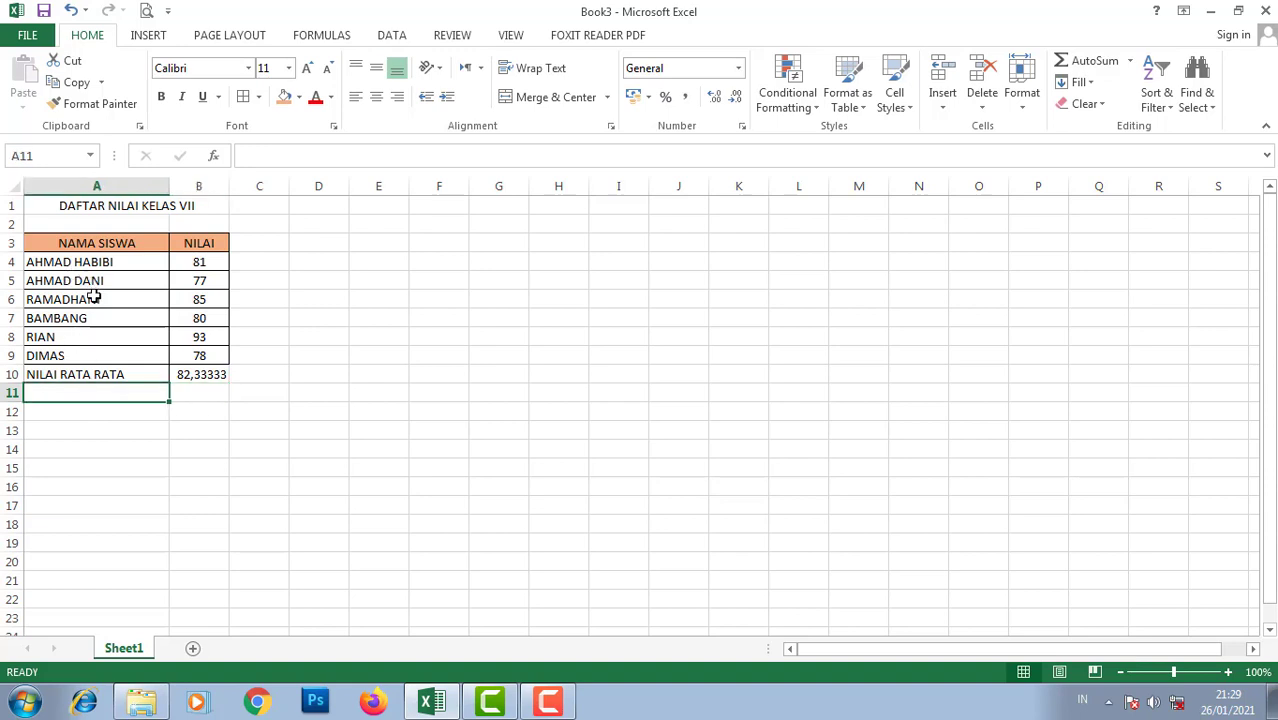
left_click(197, 409)
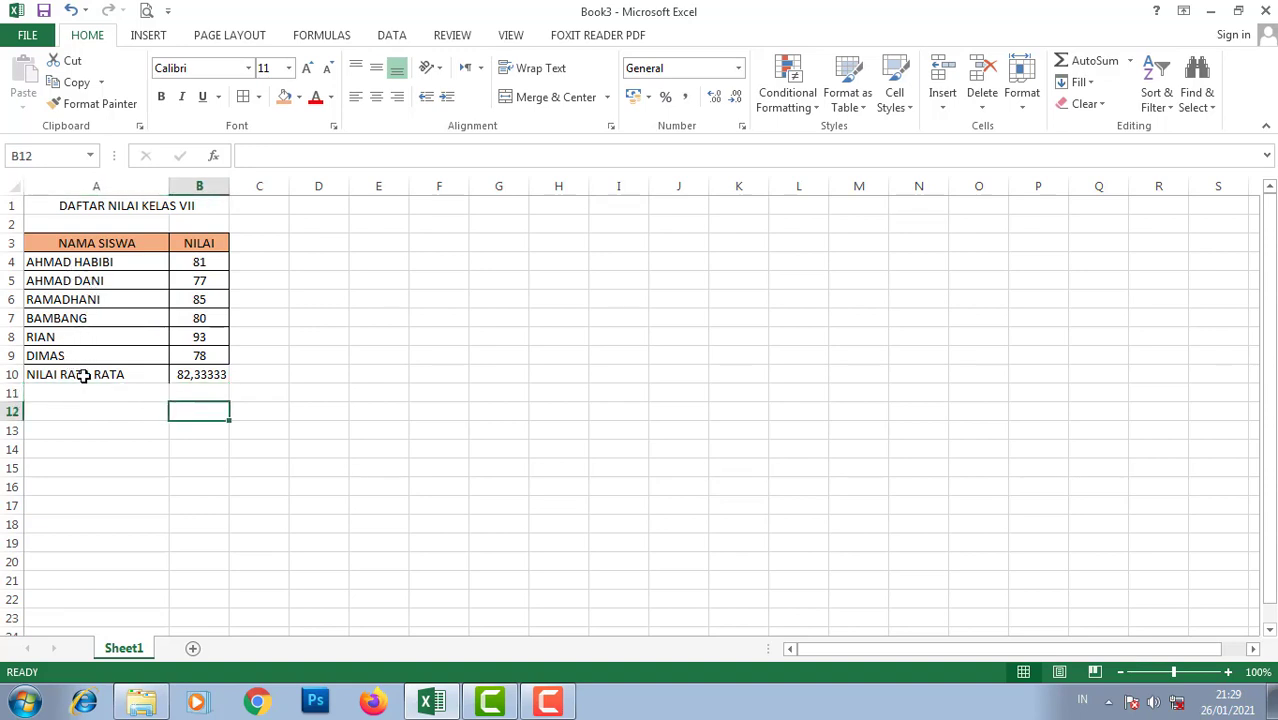
left_click_drag(67, 374, 178, 374)
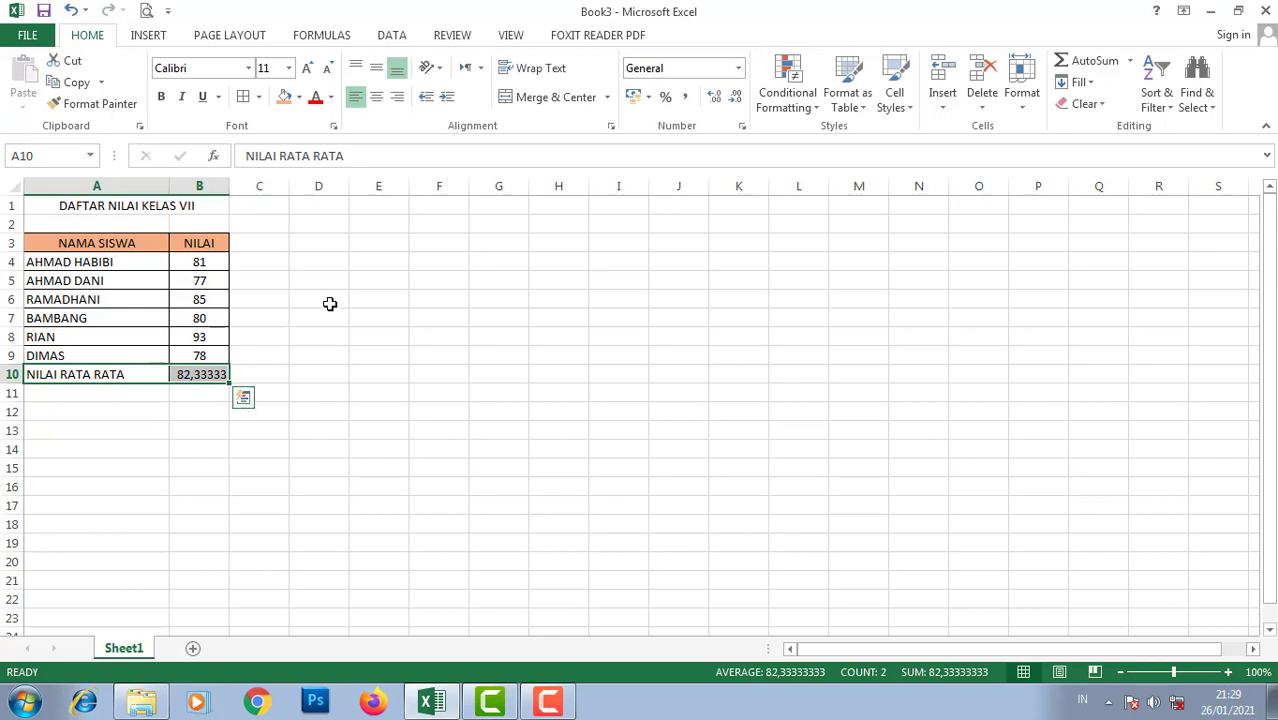
left_click(313, 359)
left_click_drag(74, 372, 228, 374)
left_click(242, 97)
left_click(365, 453)
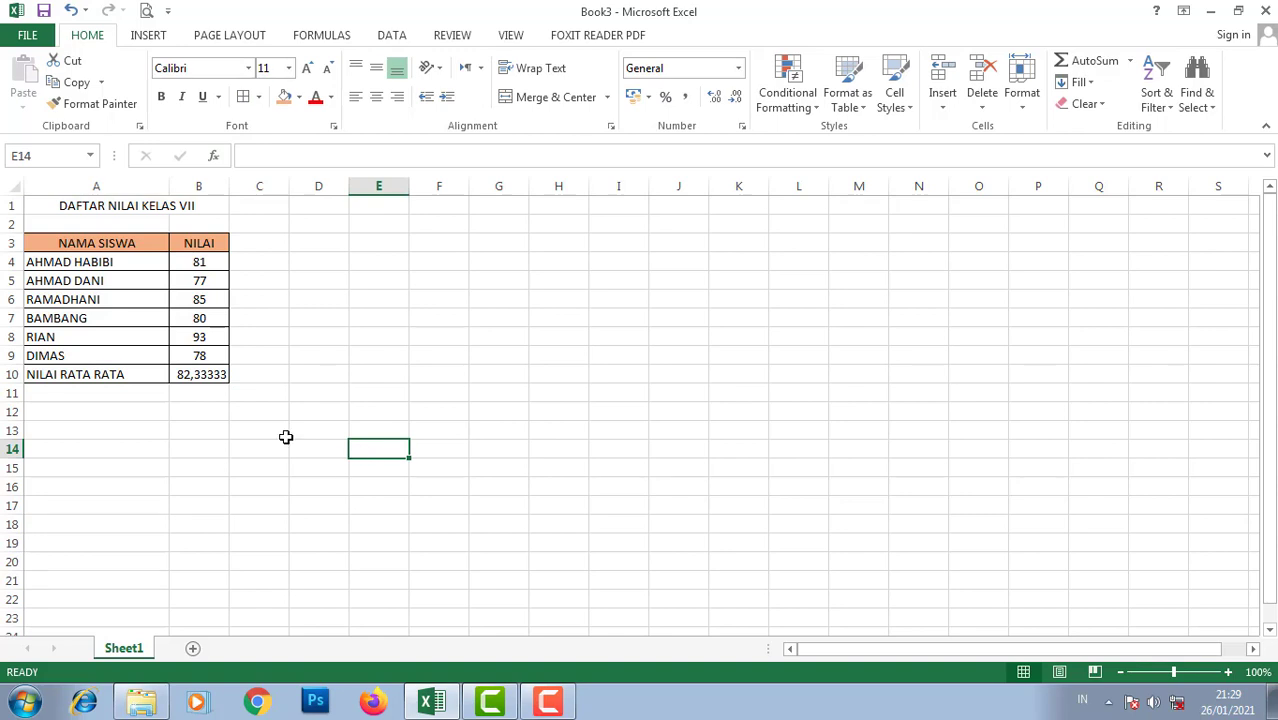
left_click(201, 372)
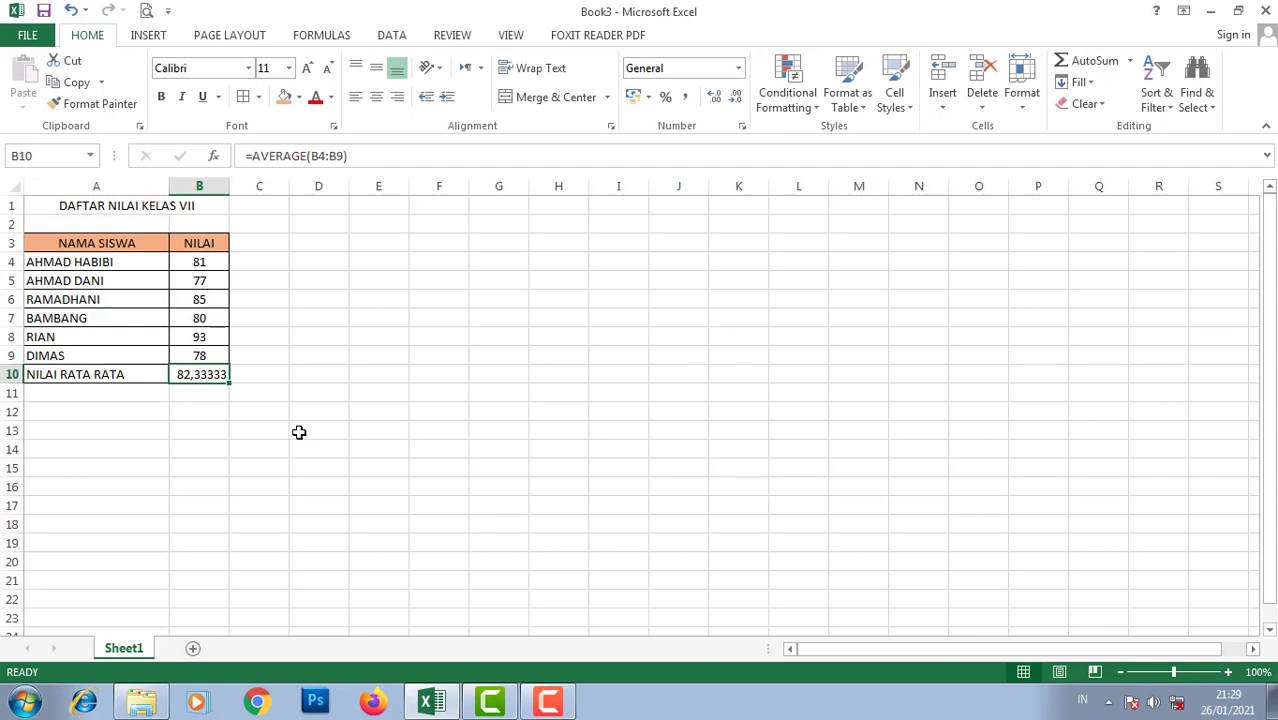
left_click(299, 432)
left_click(205, 372)
left_click(249, 424)
left_click(205, 378)
left_click(295, 432)
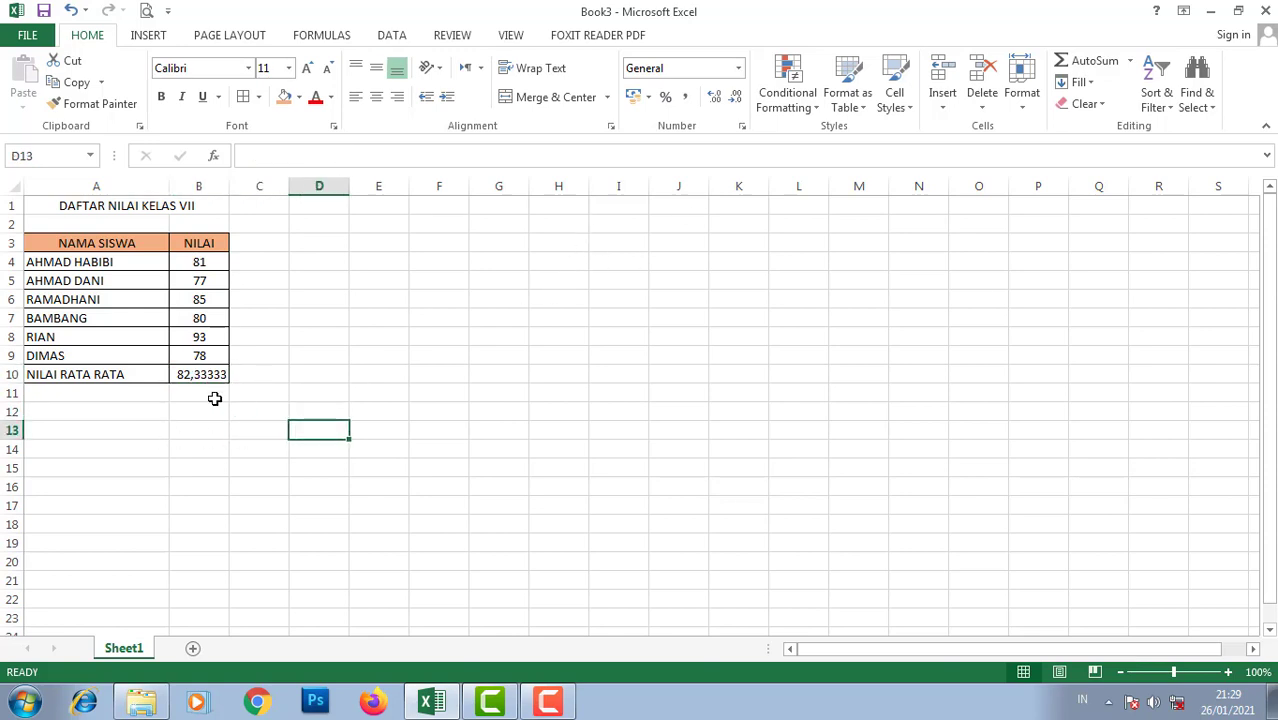
left_click(195, 375)
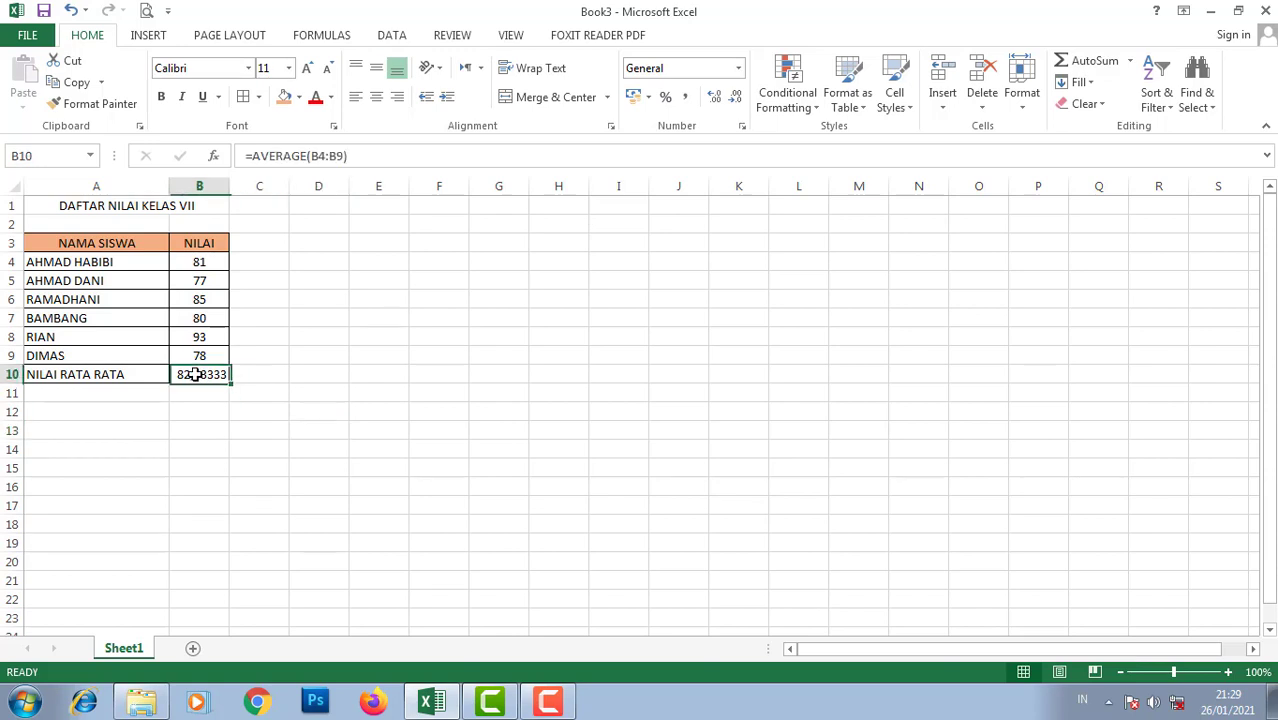
Format the average score in B10 to show two decimal places.
left_click(295, 394)
left_click(201, 373)
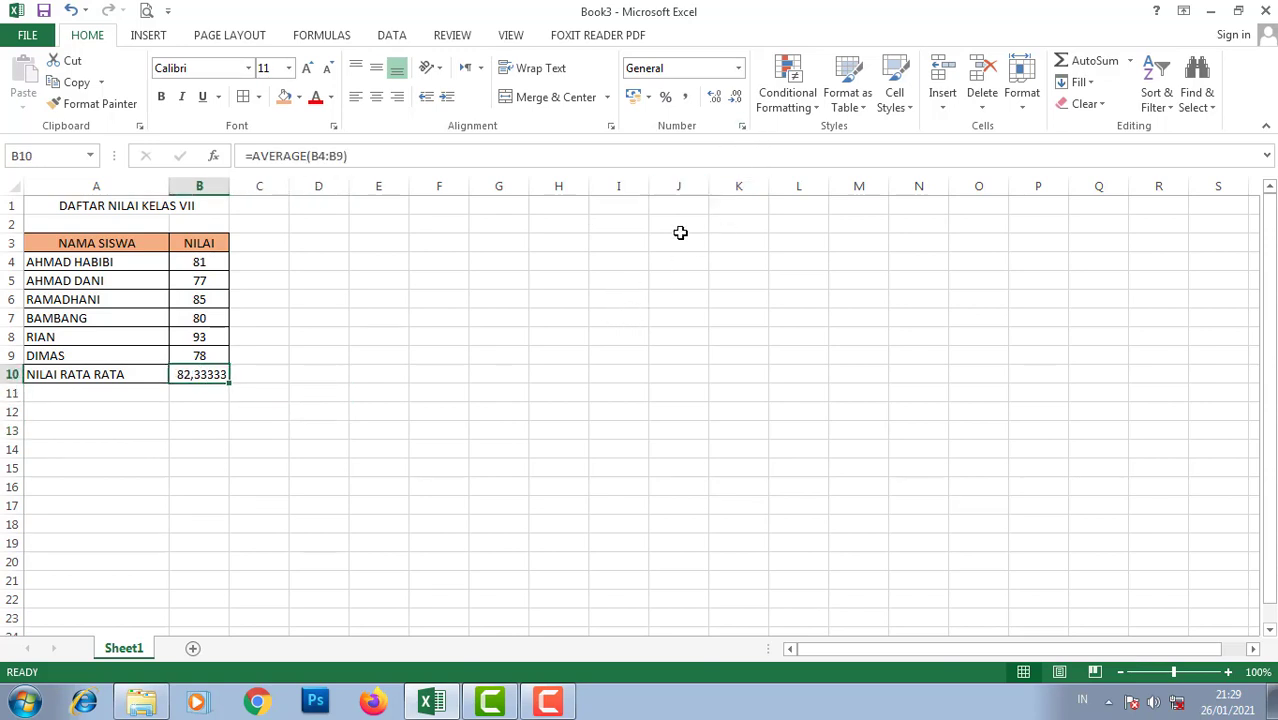
left_click(715, 98)
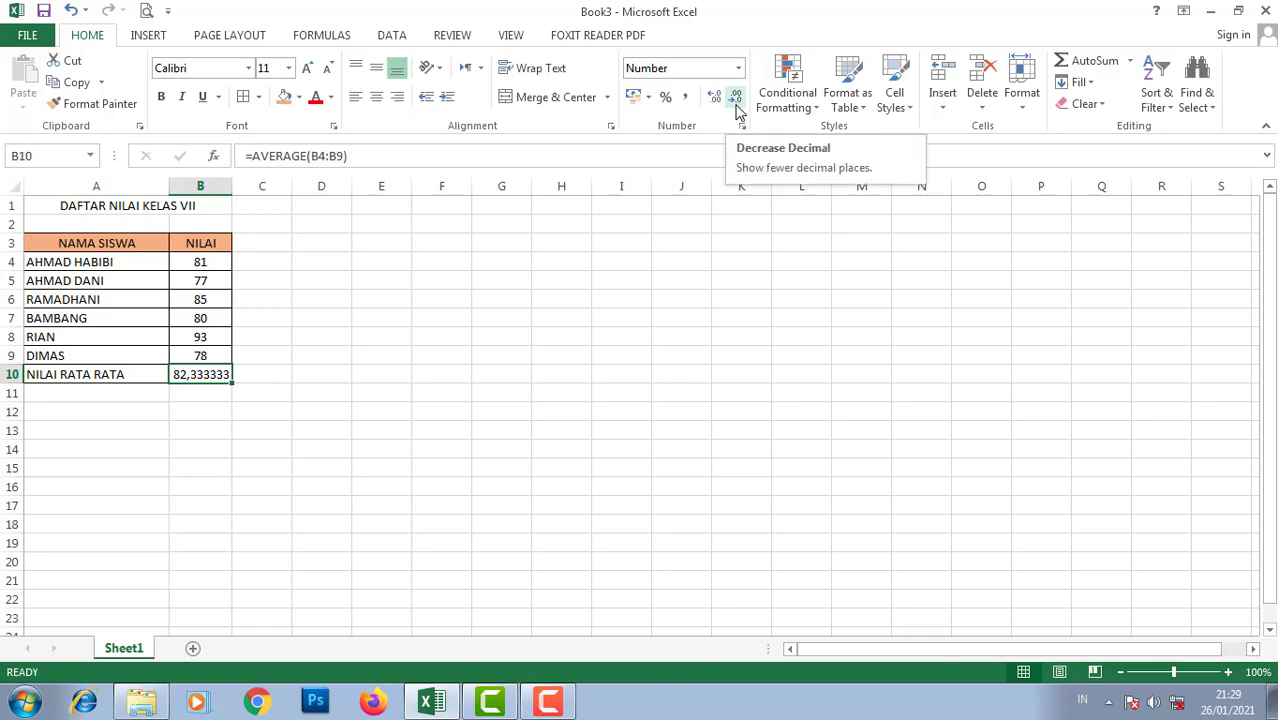
left_click(737, 102)
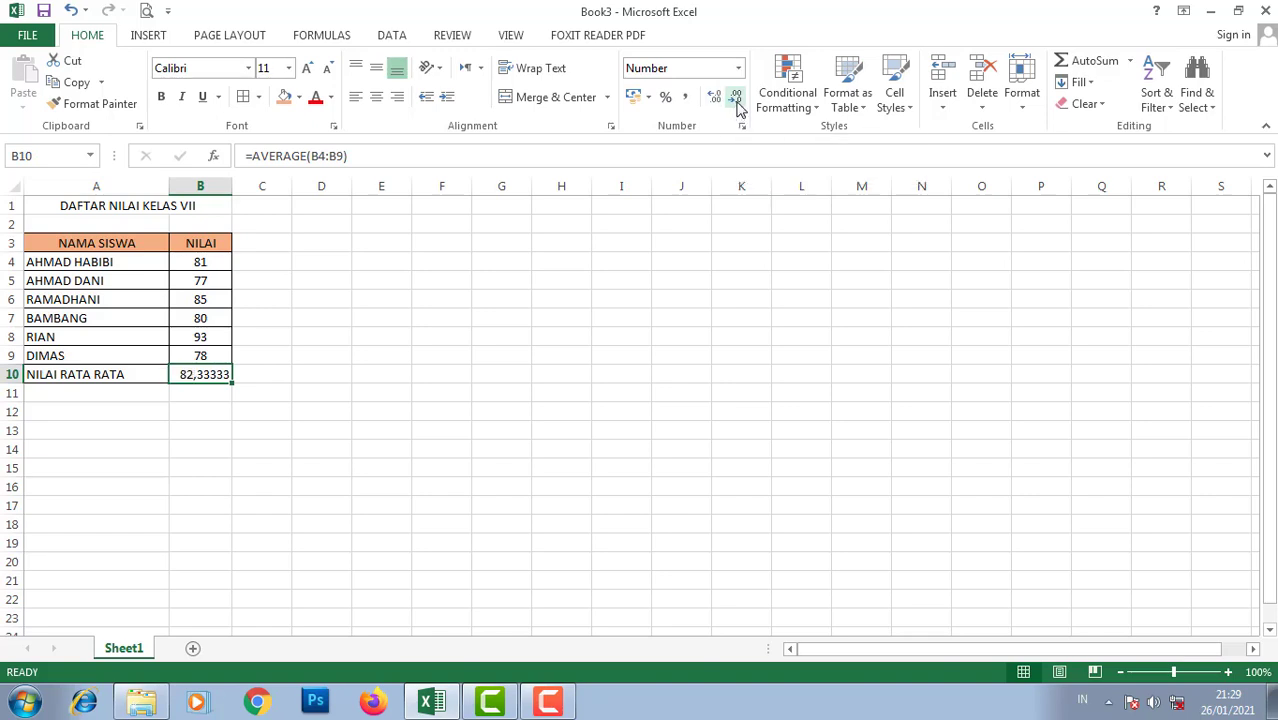
left_click(737, 102)
left_click(737, 102)
left_click(737, 102)
left_click(388, 371)
Center the scores and the average in B4:B10 horizontally.
left_click_drag(207, 261, 209, 375)
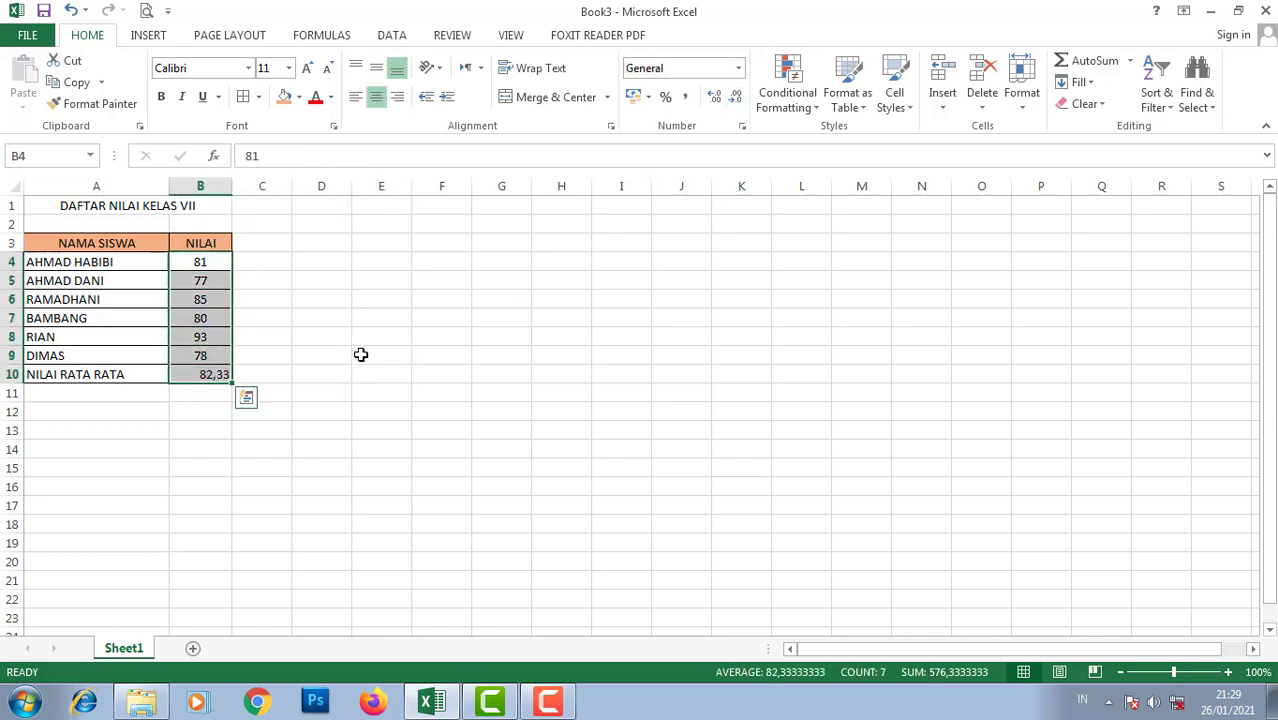
left_click(377, 97)
left_click(377, 97)
left_click(321, 393)
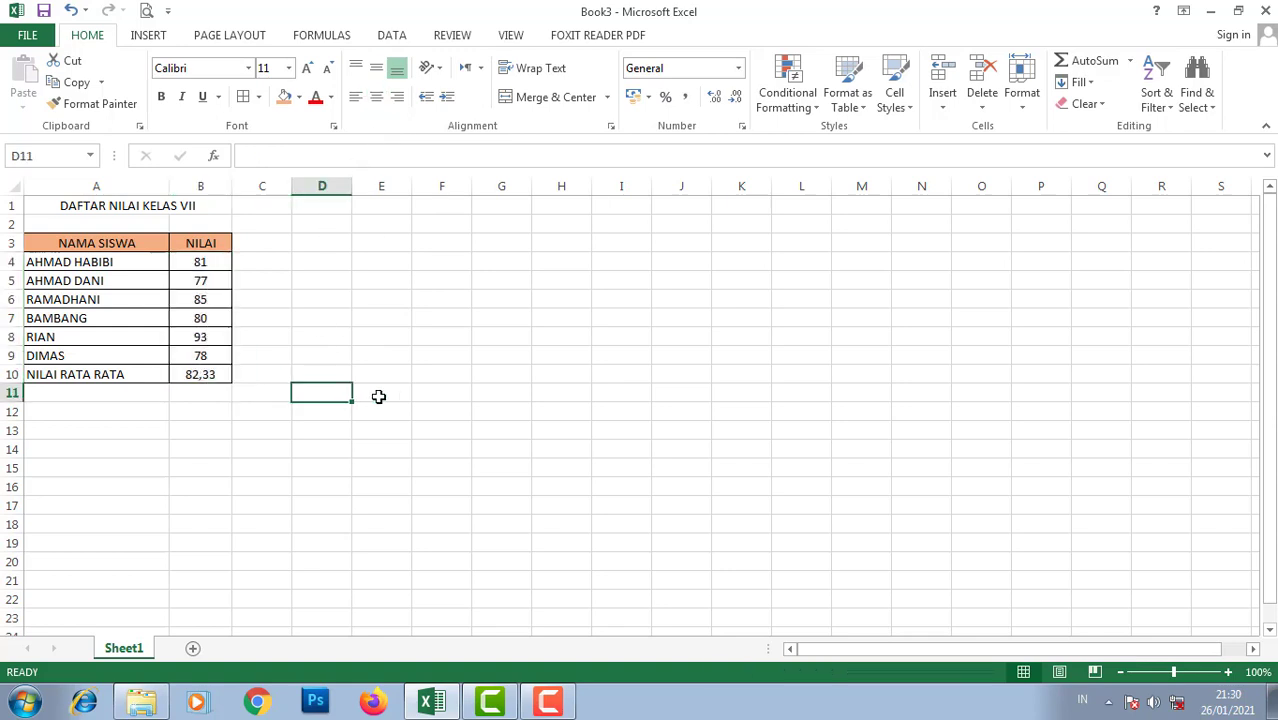
left_click(377, 395)
Fill the average row A10:B10 with the standard light green color.
left_click(137, 447)
left_click_drag(67, 381, 190, 378)
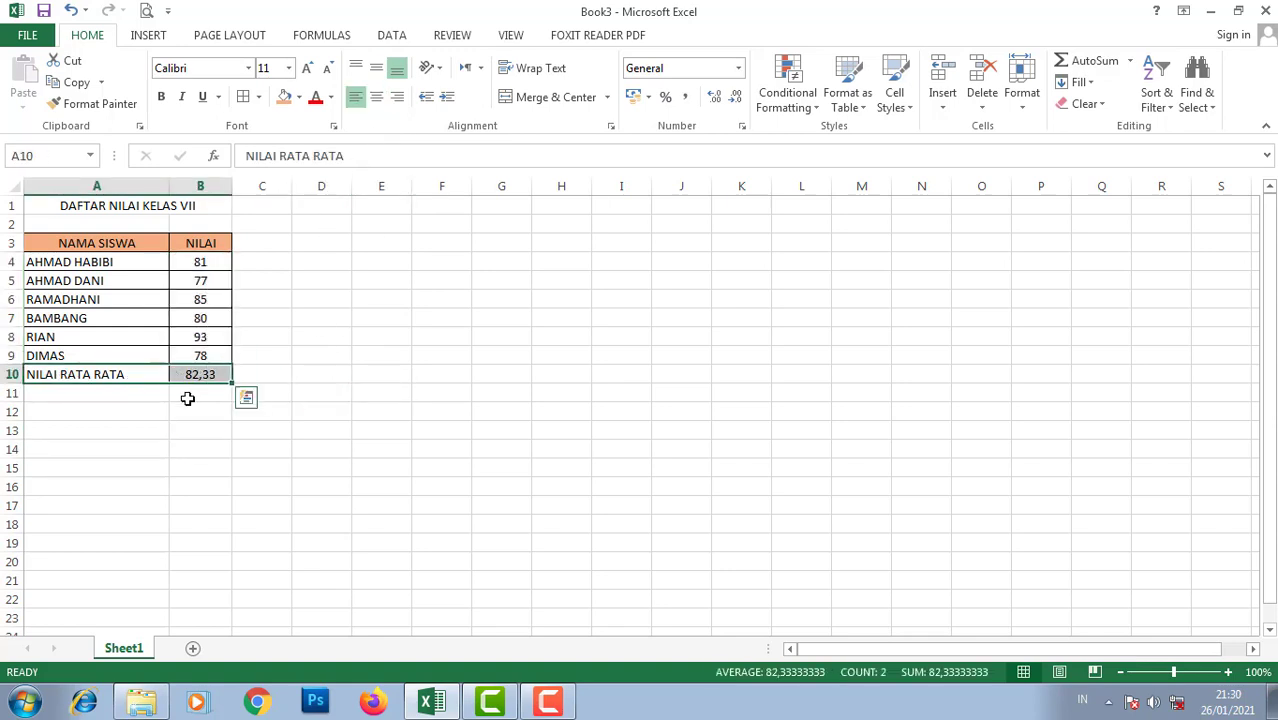
left_click(298, 97)
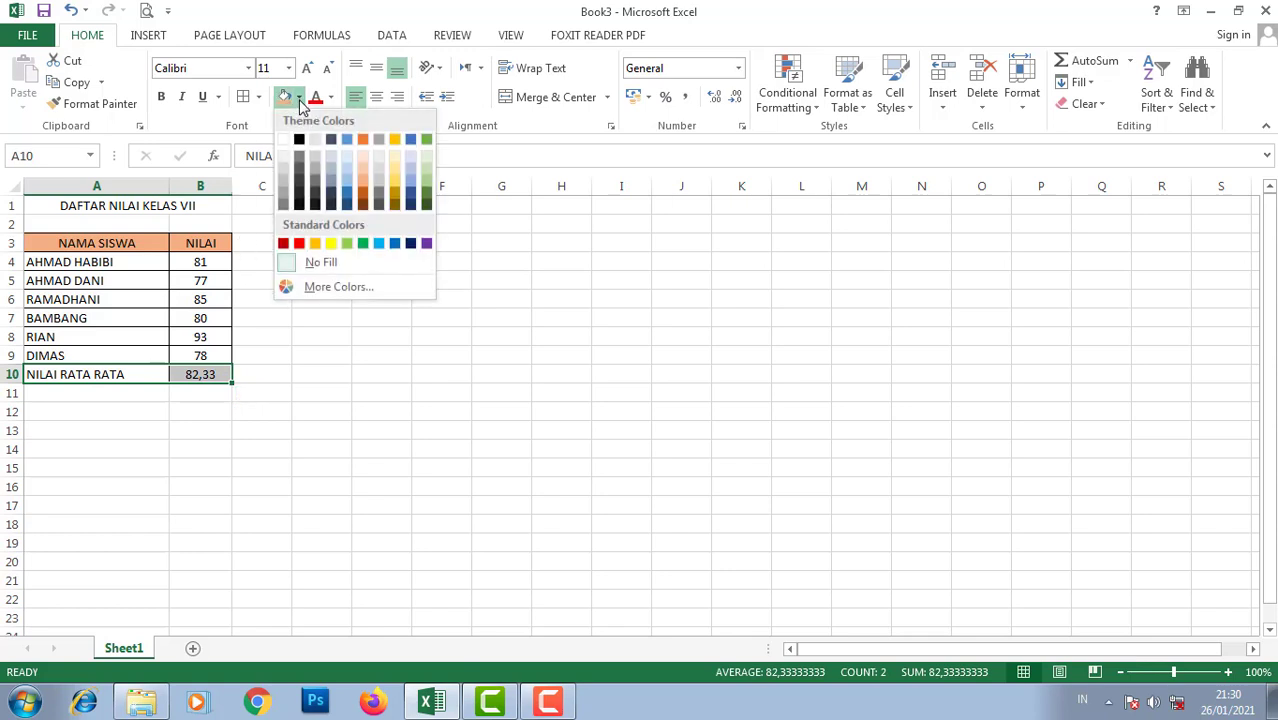
left_click(347, 244)
left_click(372, 408)
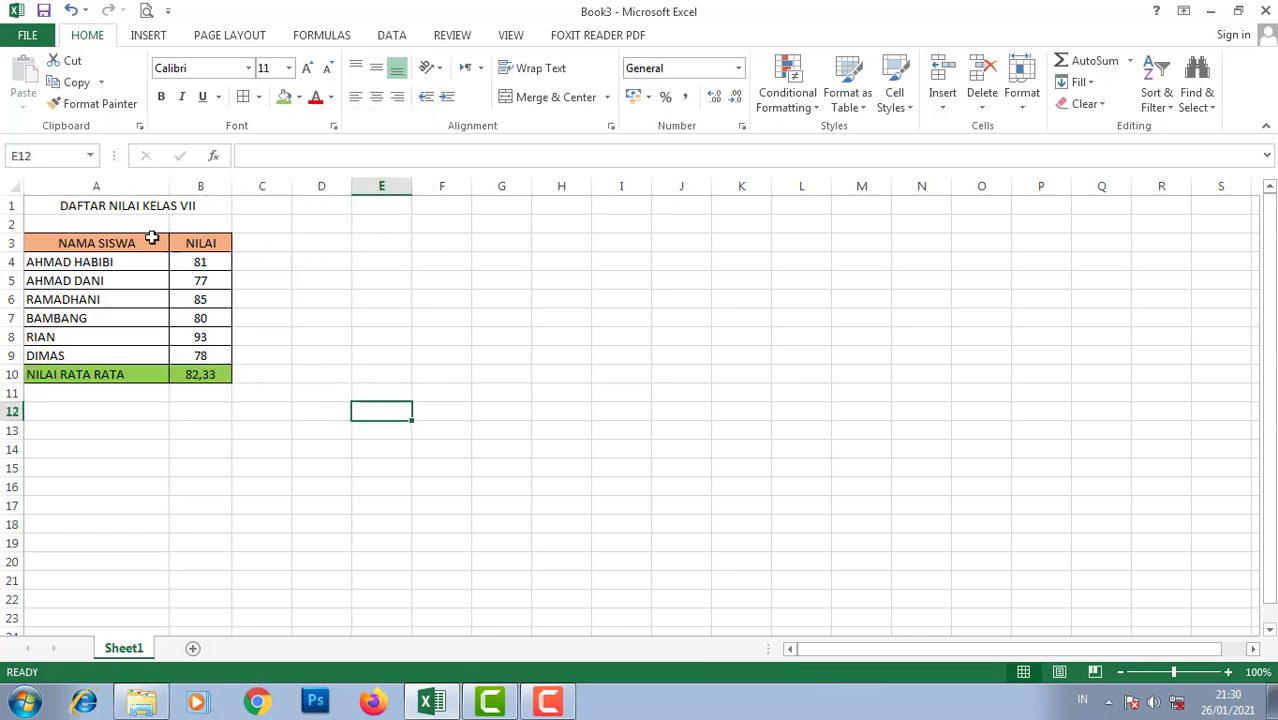
Make the merged title DAFTAR NILAI KELAS VII in row 1 bold.
left_click(71, 210)
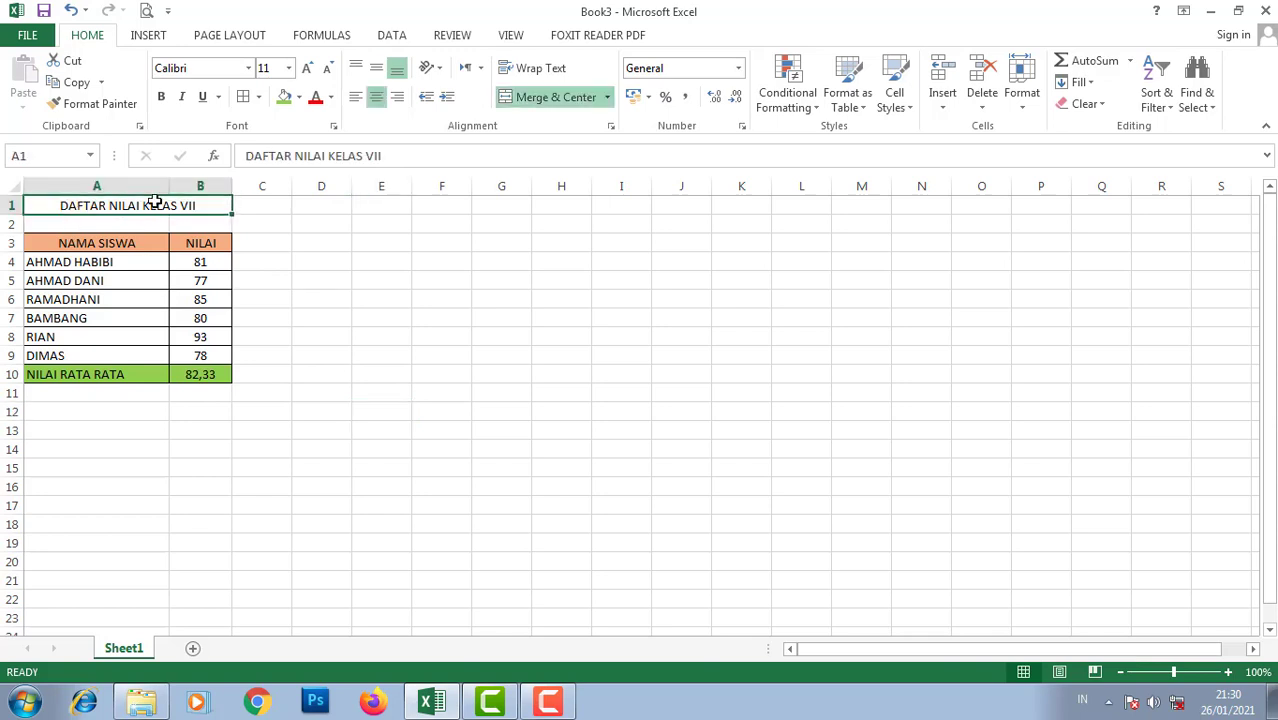
left_click(162, 97)
left_click(355, 337)
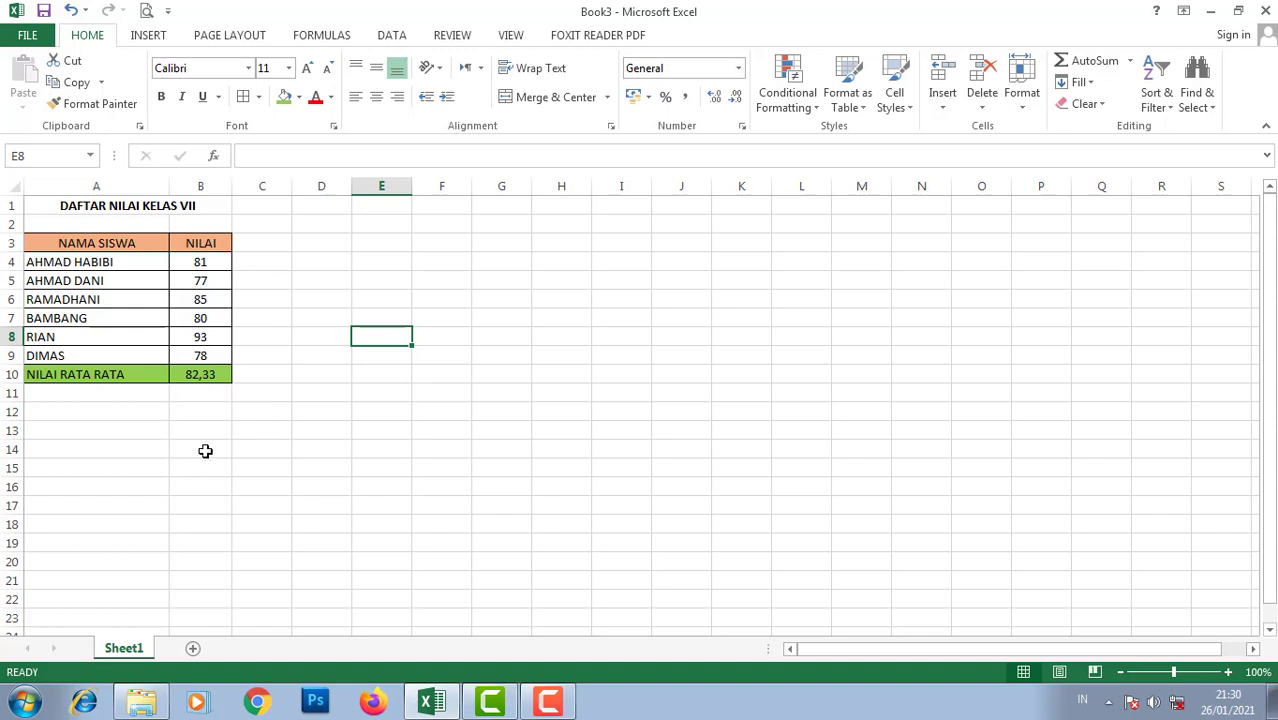
left_click(143, 430)
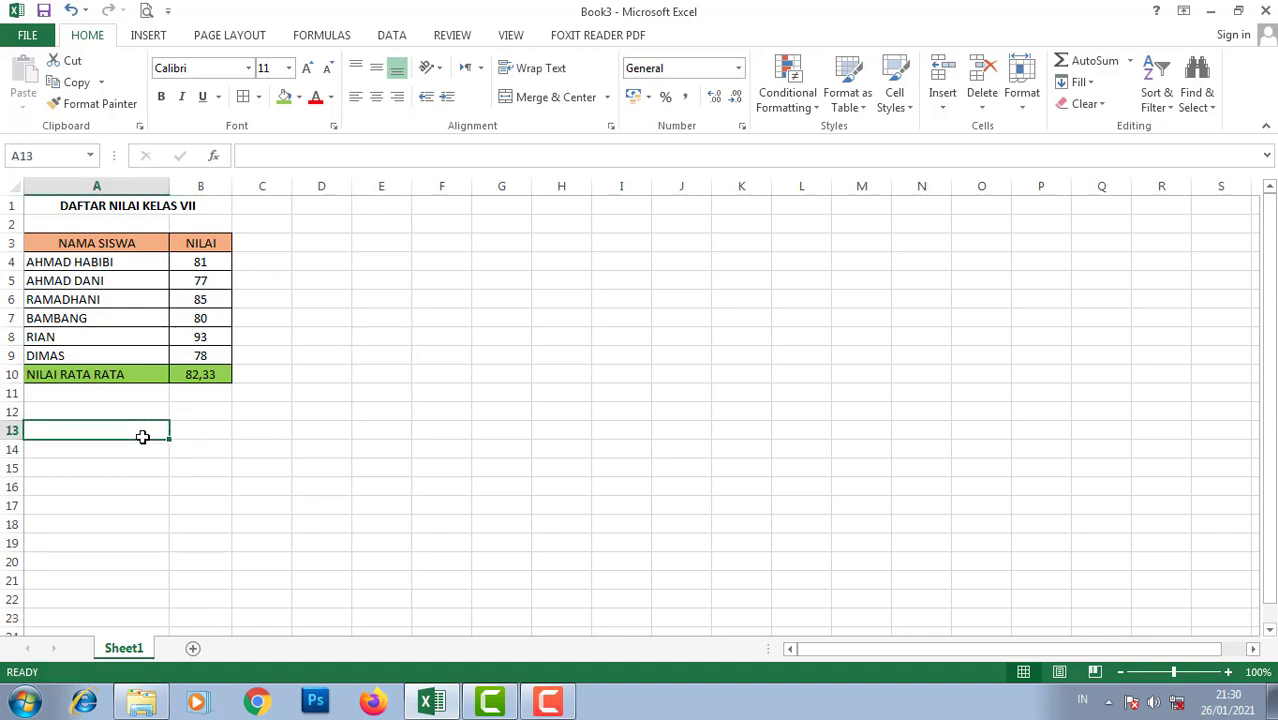
left_click(143, 382)
left_click(211, 375)
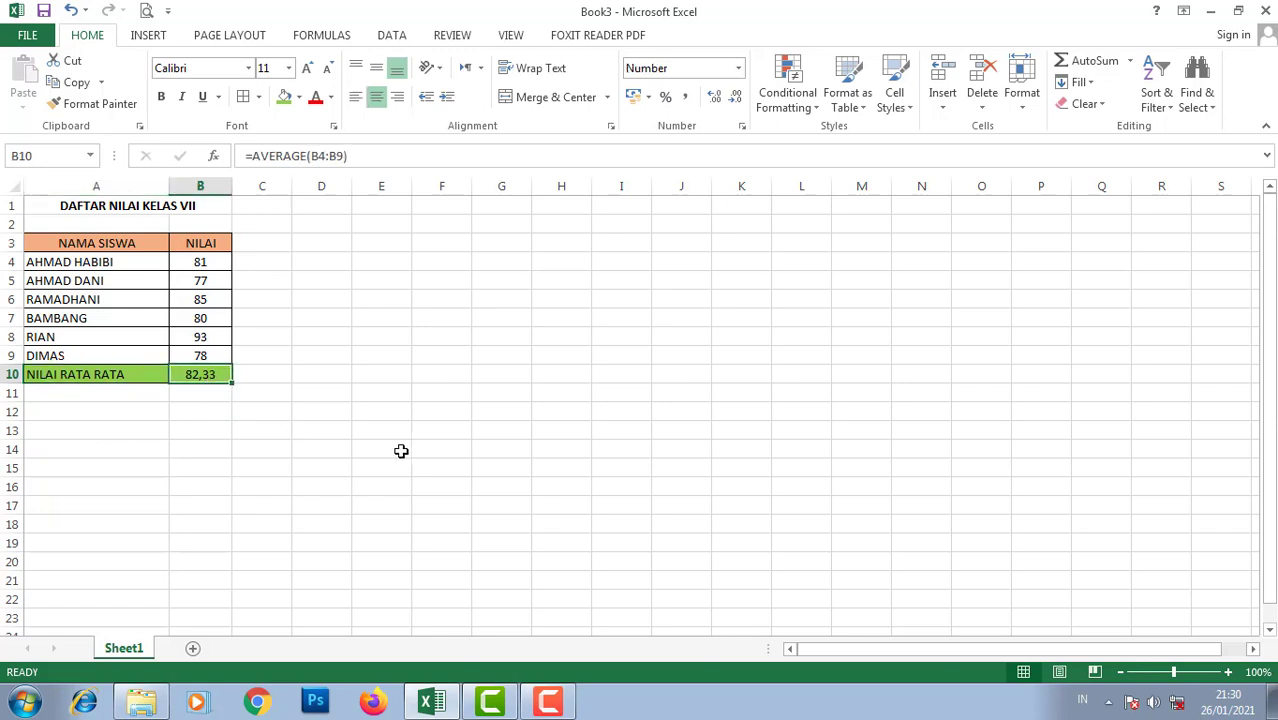
left_click(383, 362)
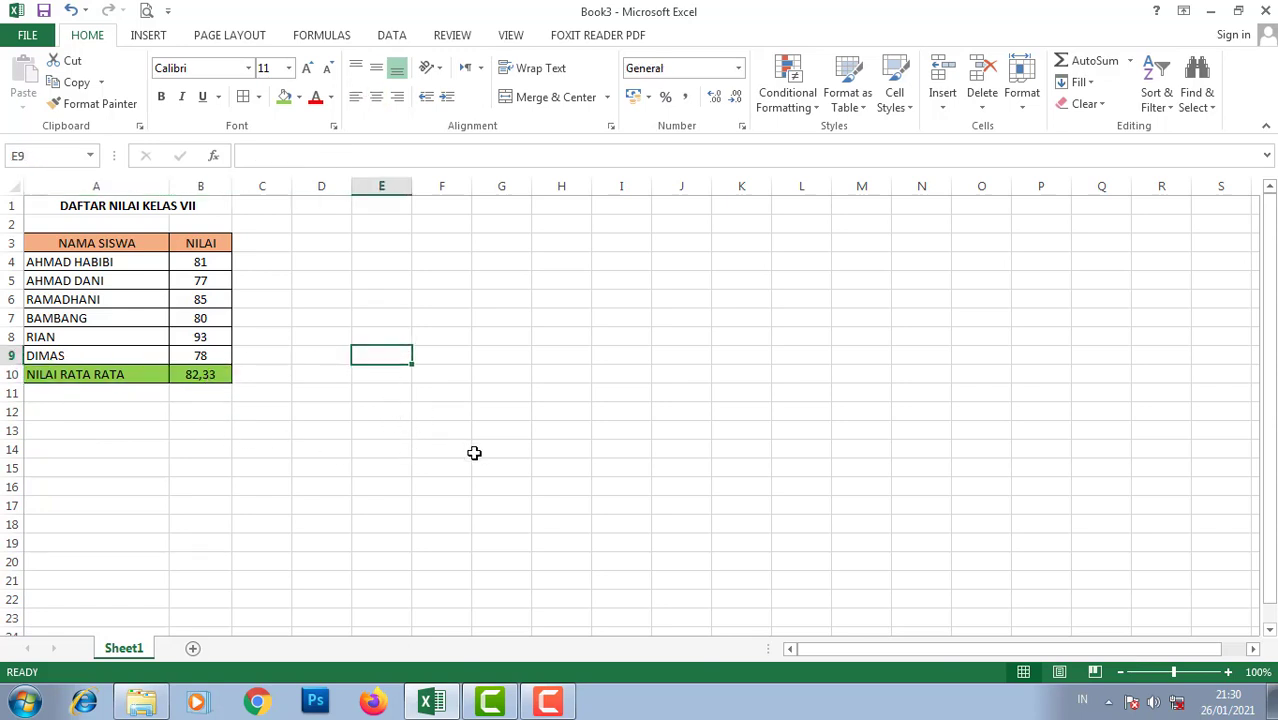
key("Return")
left_click(423, 457)
Calculate the average of the scores again in the empty cell E10 with the formula =AVERAGE(B4:B9).
left_click(371, 377)
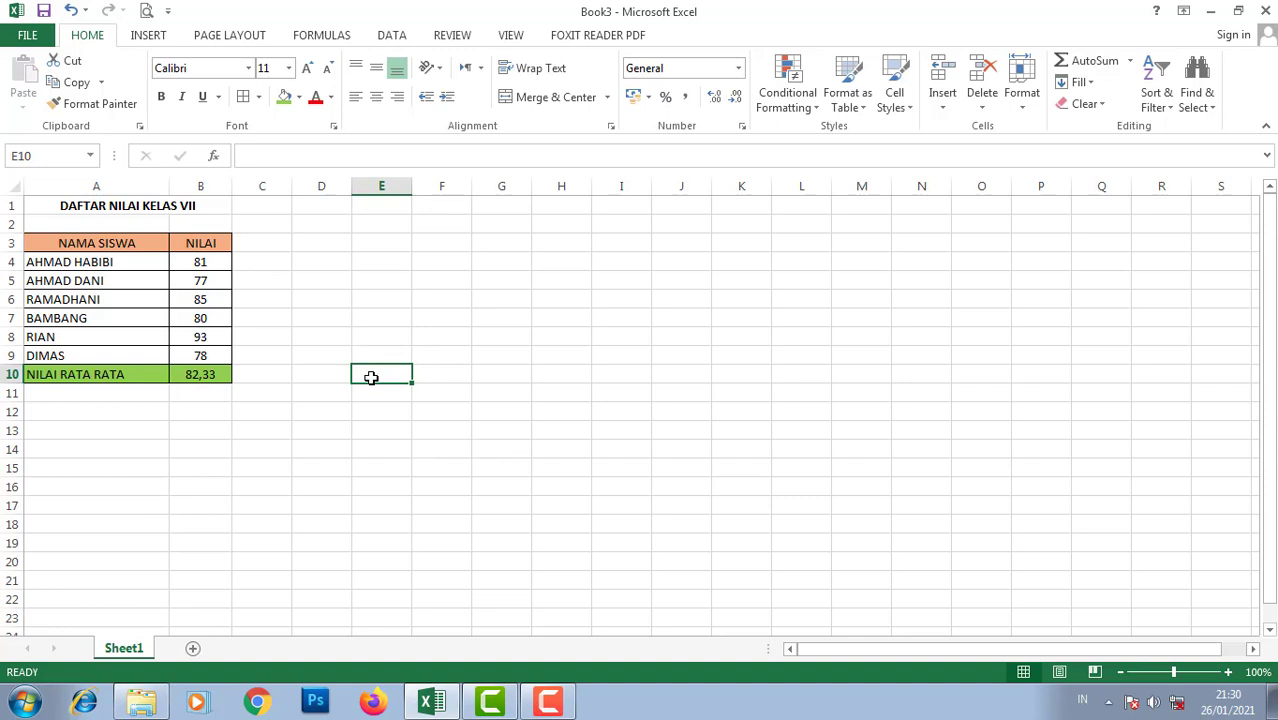
type("=")
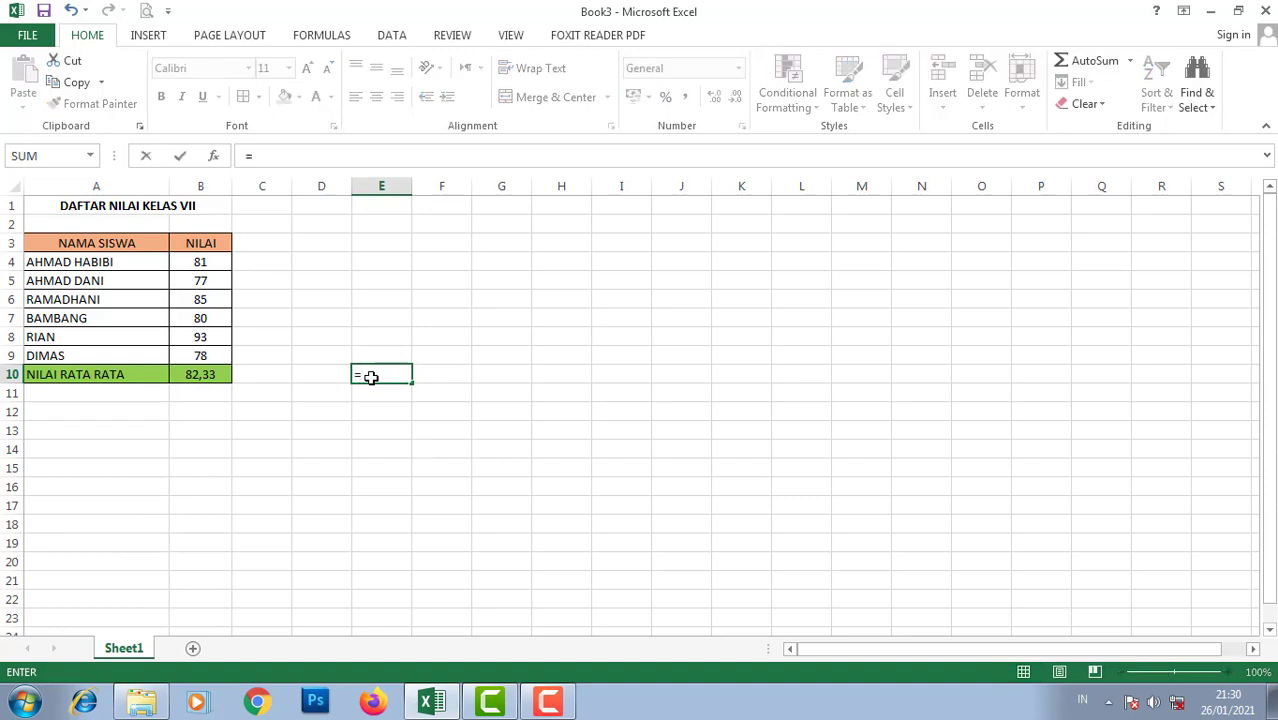
type("average")
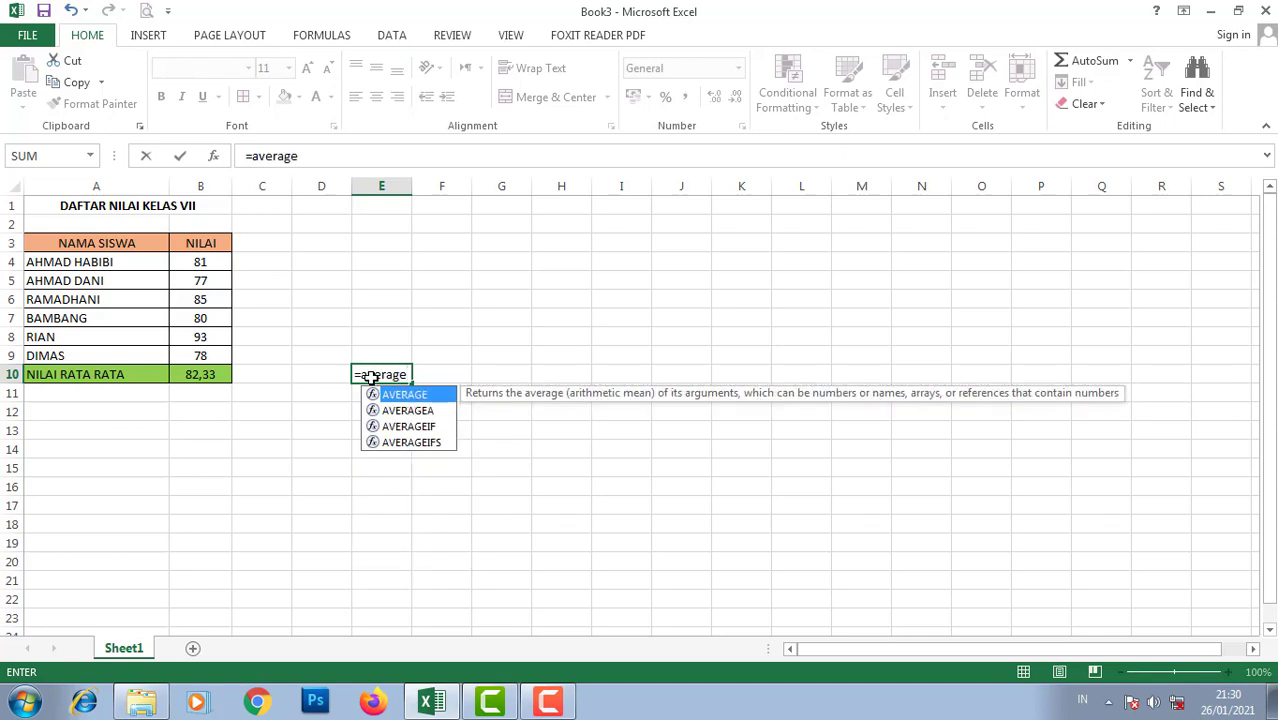
type("(")
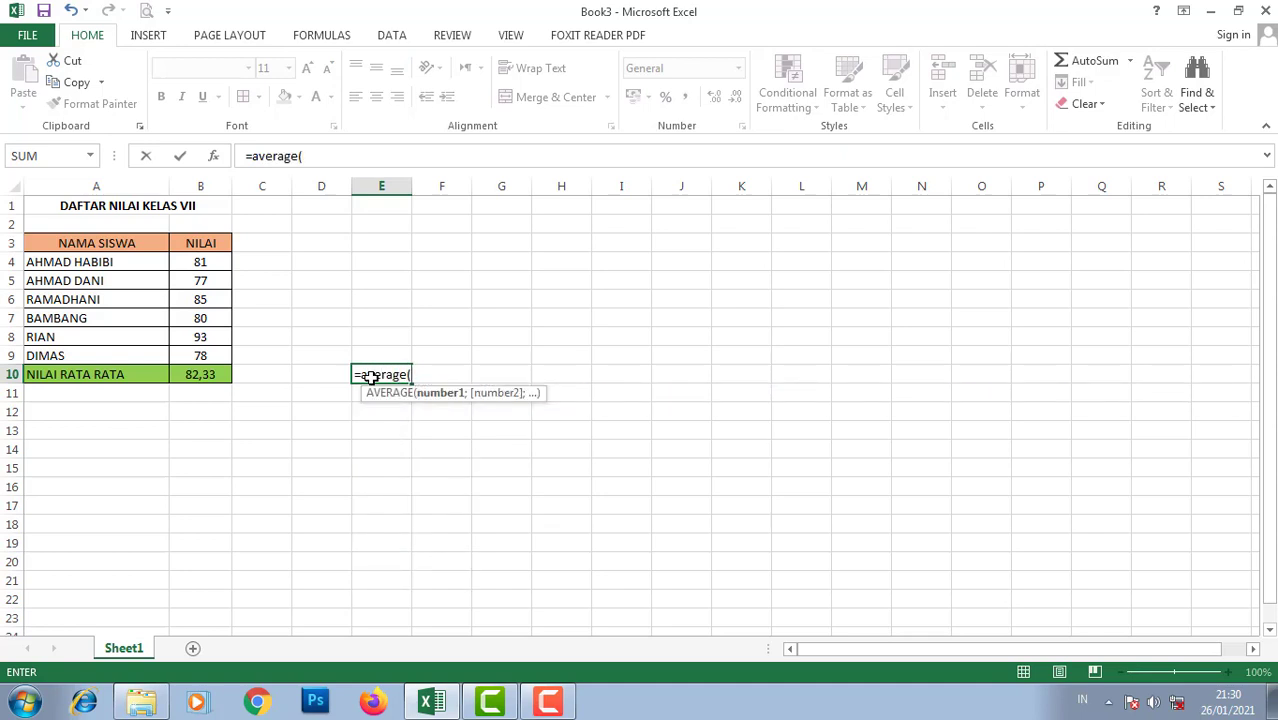
left_click(368, 444)
left_click(347, 409)
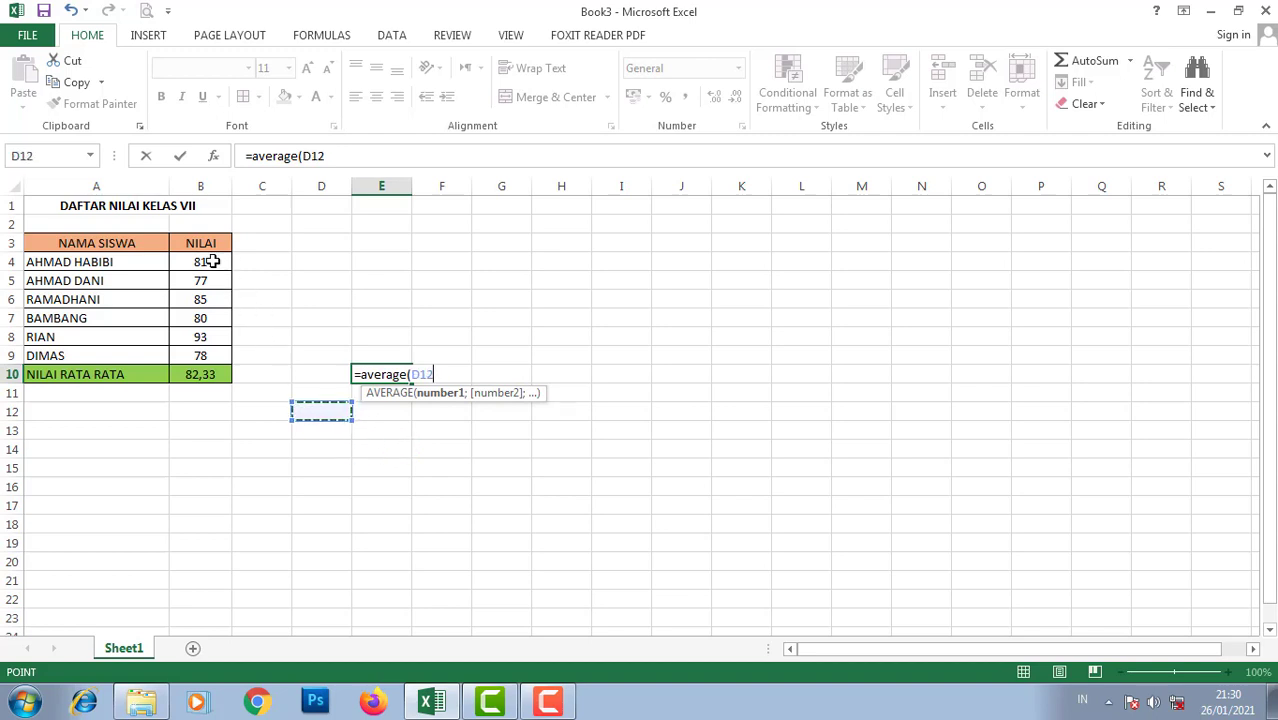
left_click_drag(208, 260, 215, 356)
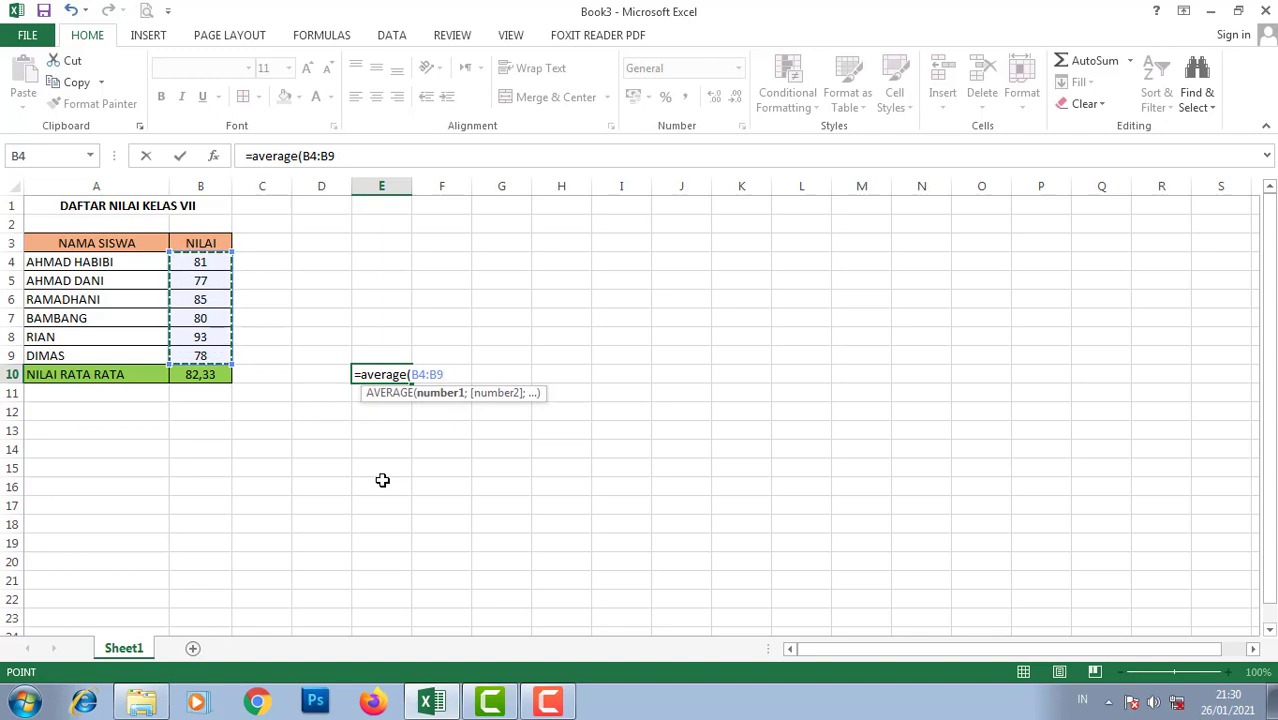
type(")")
key("Return")
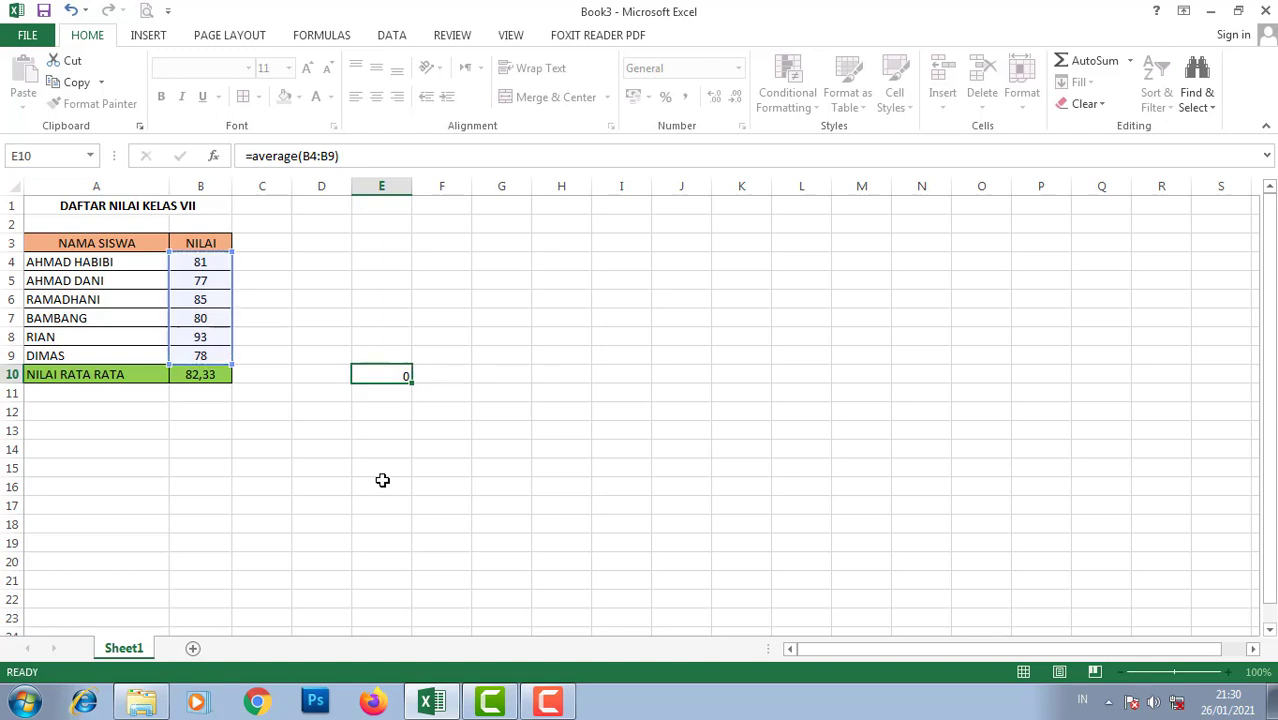
left_click(436, 448)
Reduce the average in E10 to two decimal places.
left_click(400, 376)
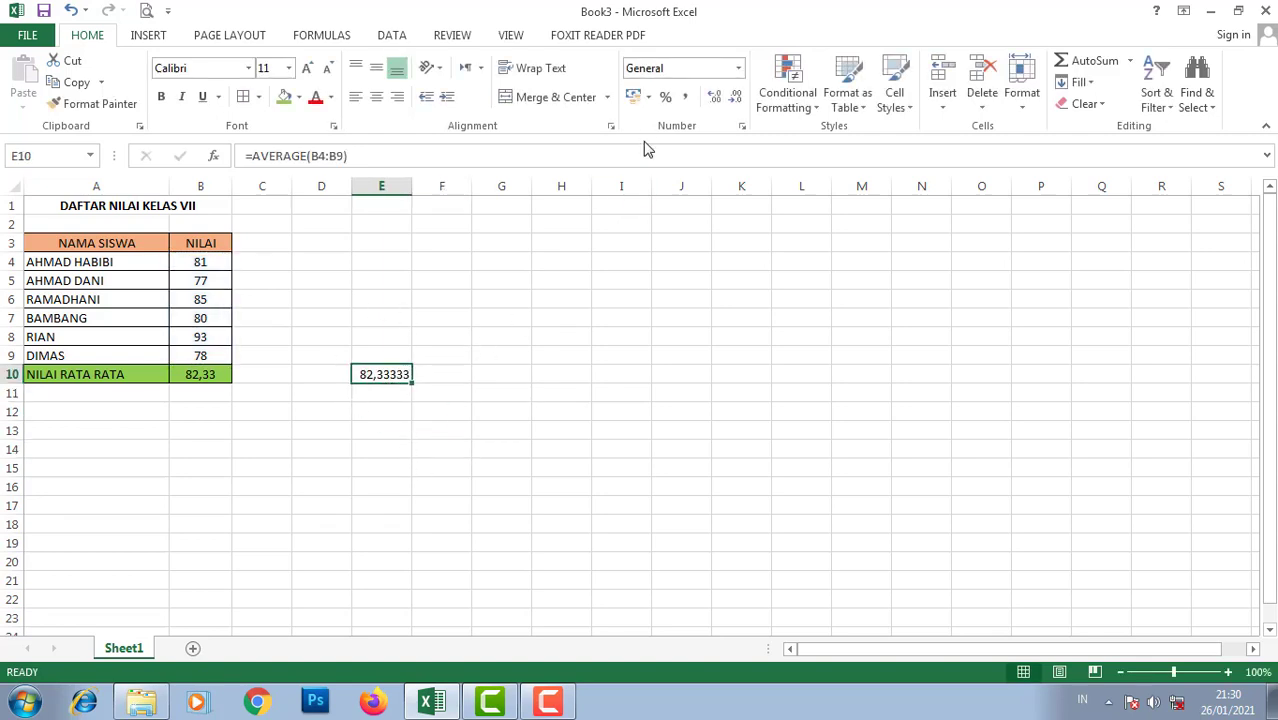
left_click(735, 97)
left_click(735, 97)
left_click(738, 100)
left_click(600, 376)
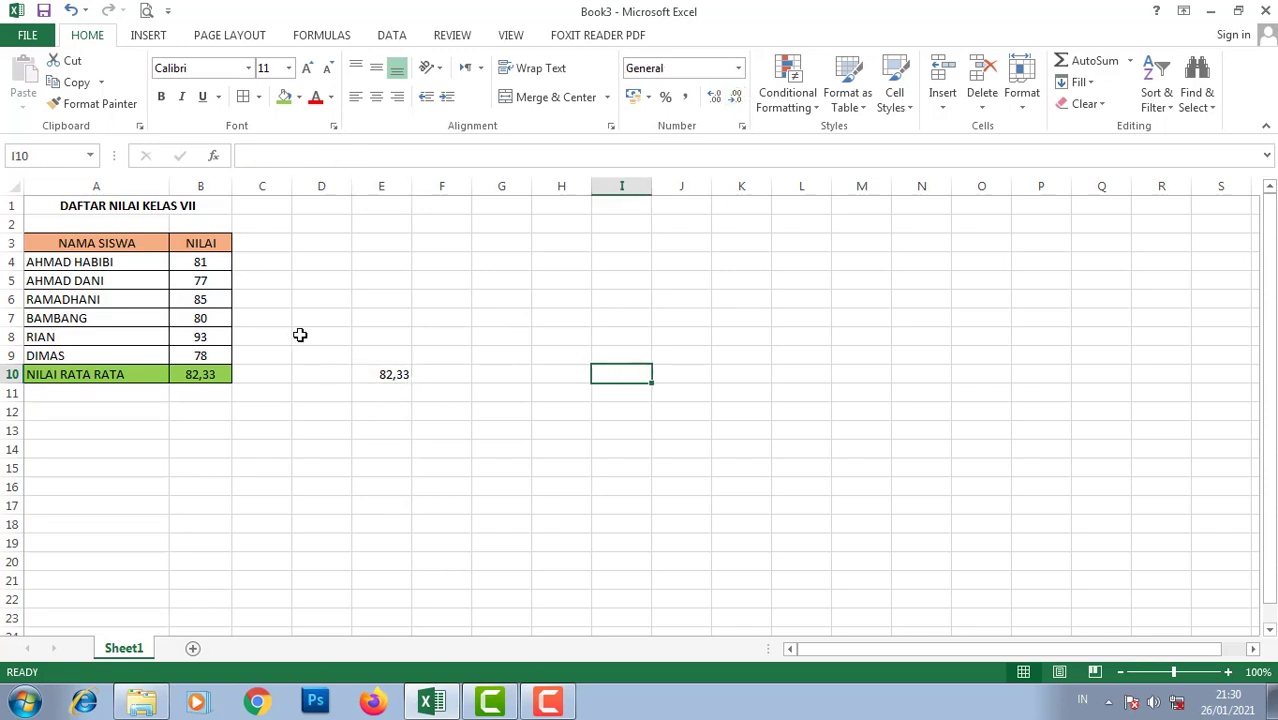
Delete the practice average formula from E10.
left_click(397, 374)
key("Delete")
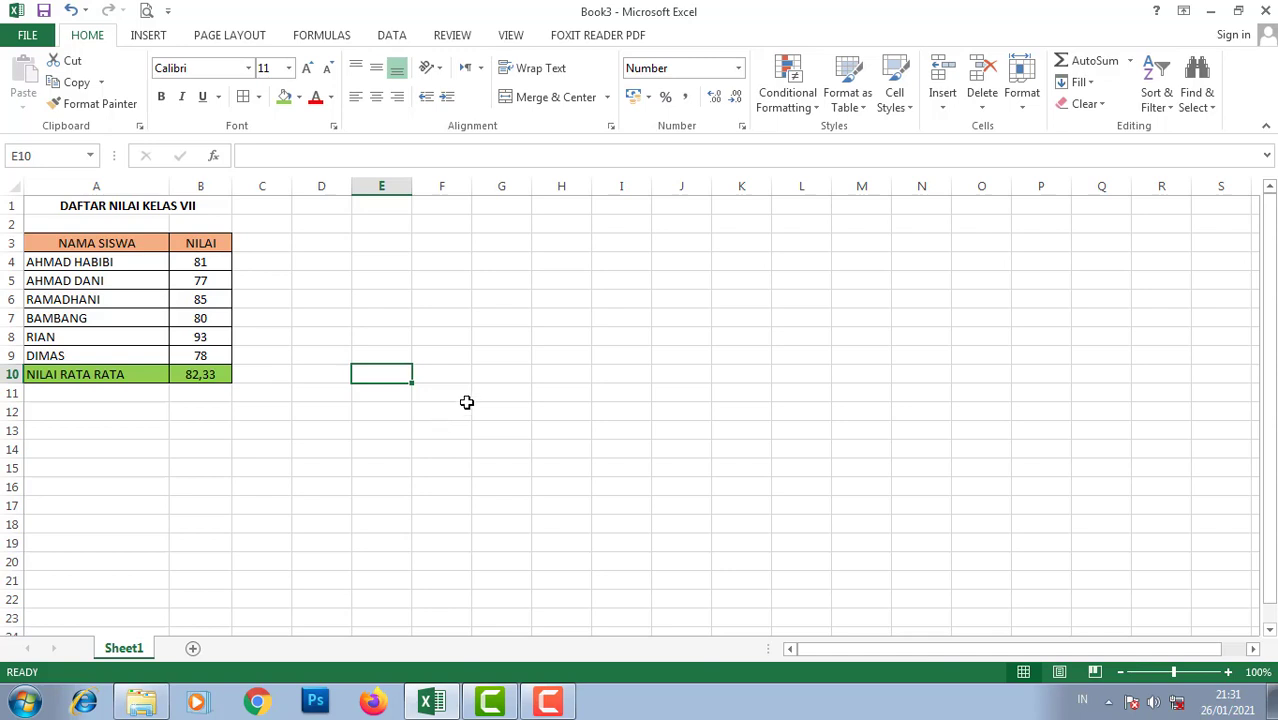
left_click(420, 466)
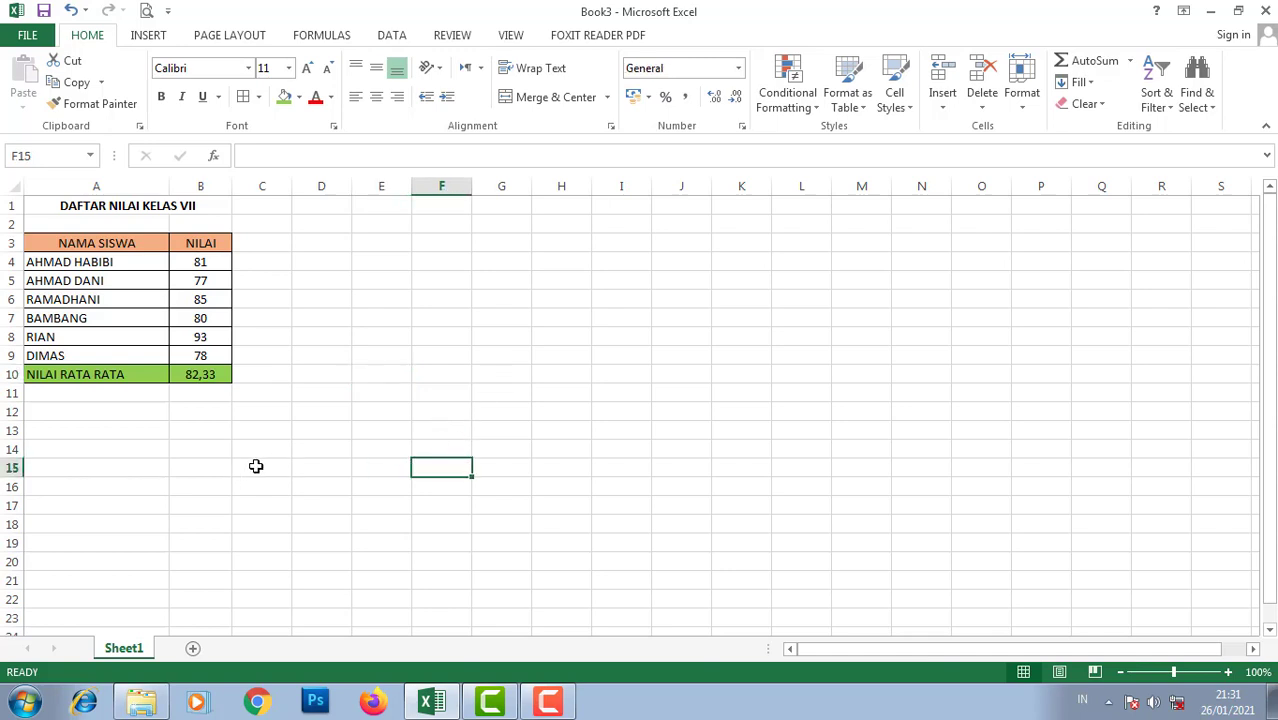
Go through the student names in A4:A9 one by one.
left_click(110, 412)
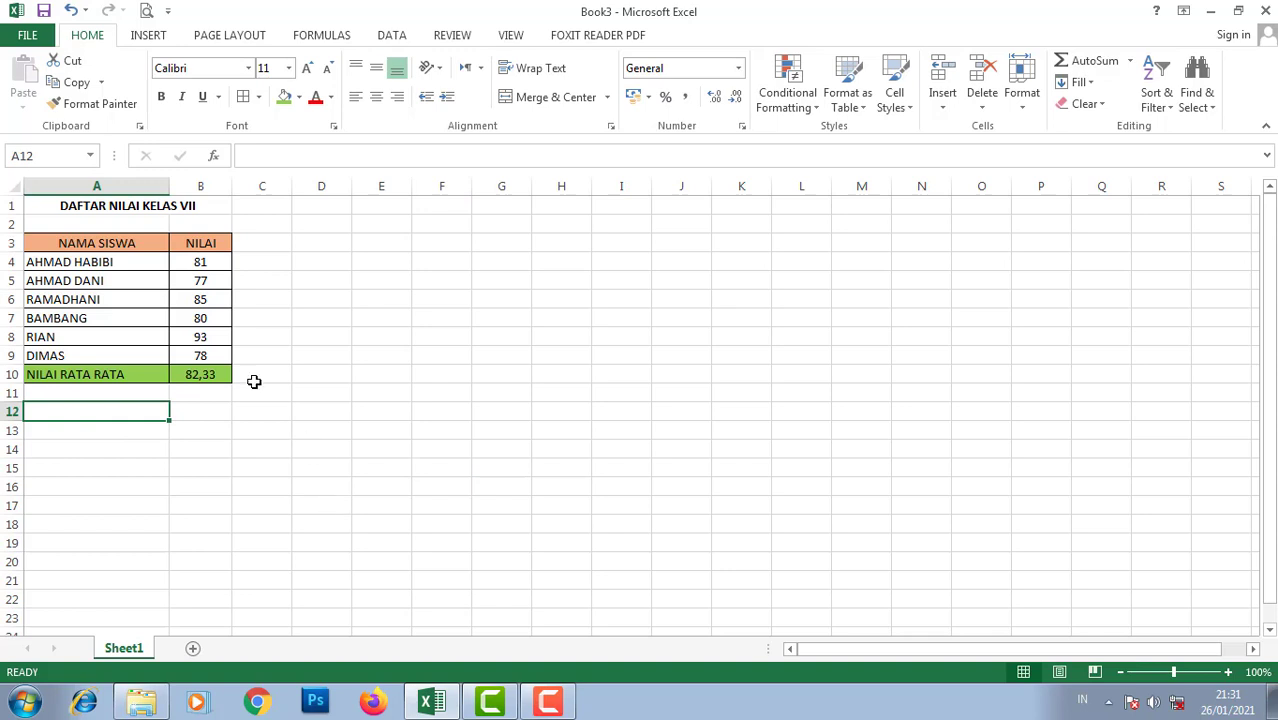
left_click(110, 264)
left_click(106, 300)
left_click(104, 317)
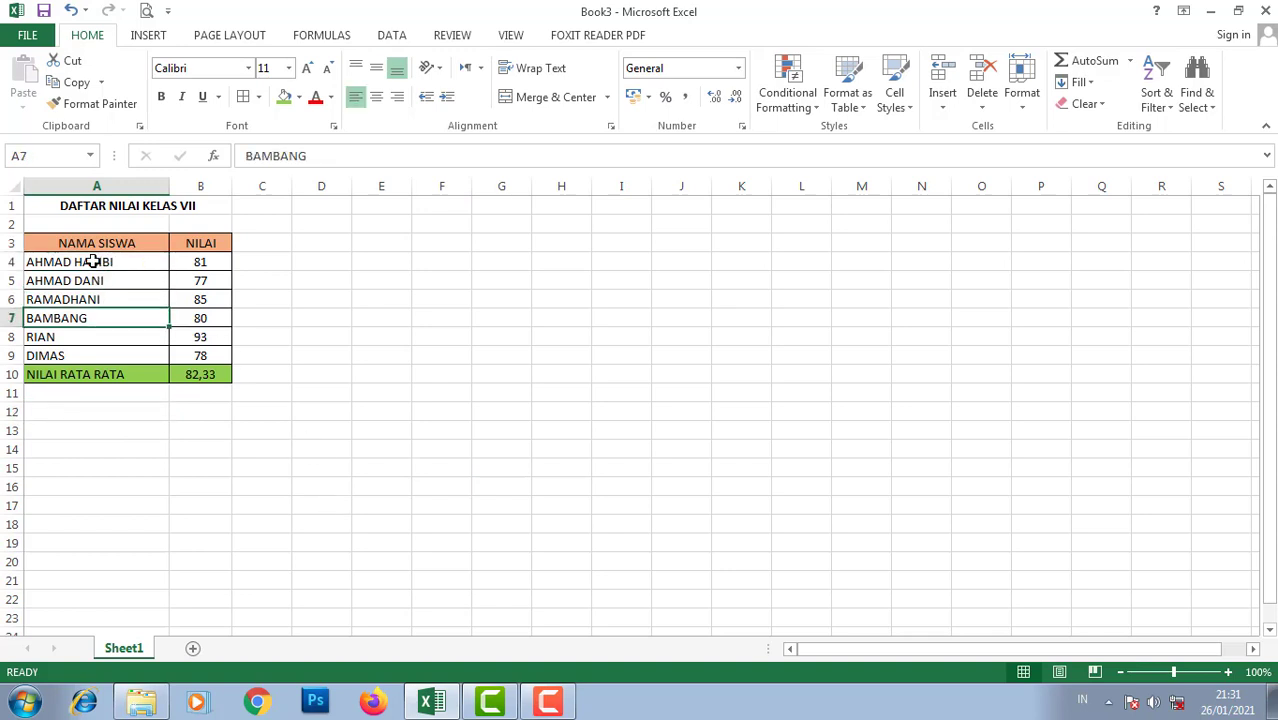
left_click(94, 262)
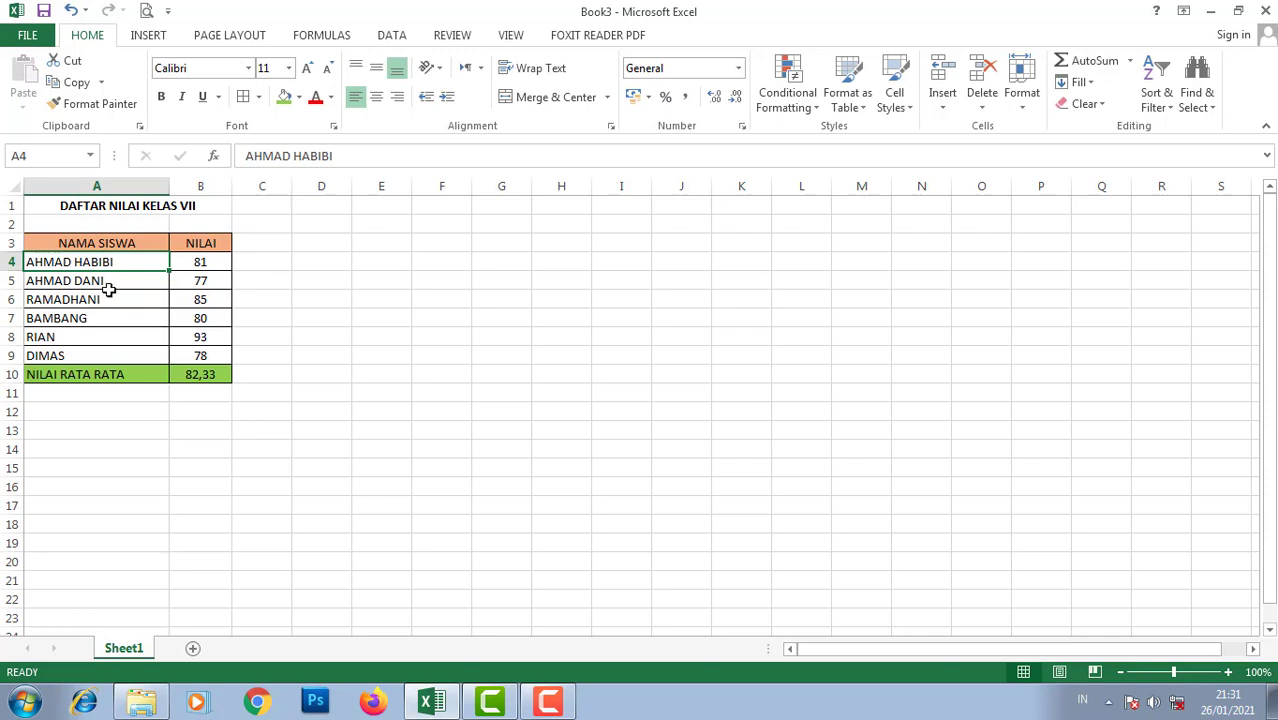
left_click(100, 281)
left_click(100, 298)
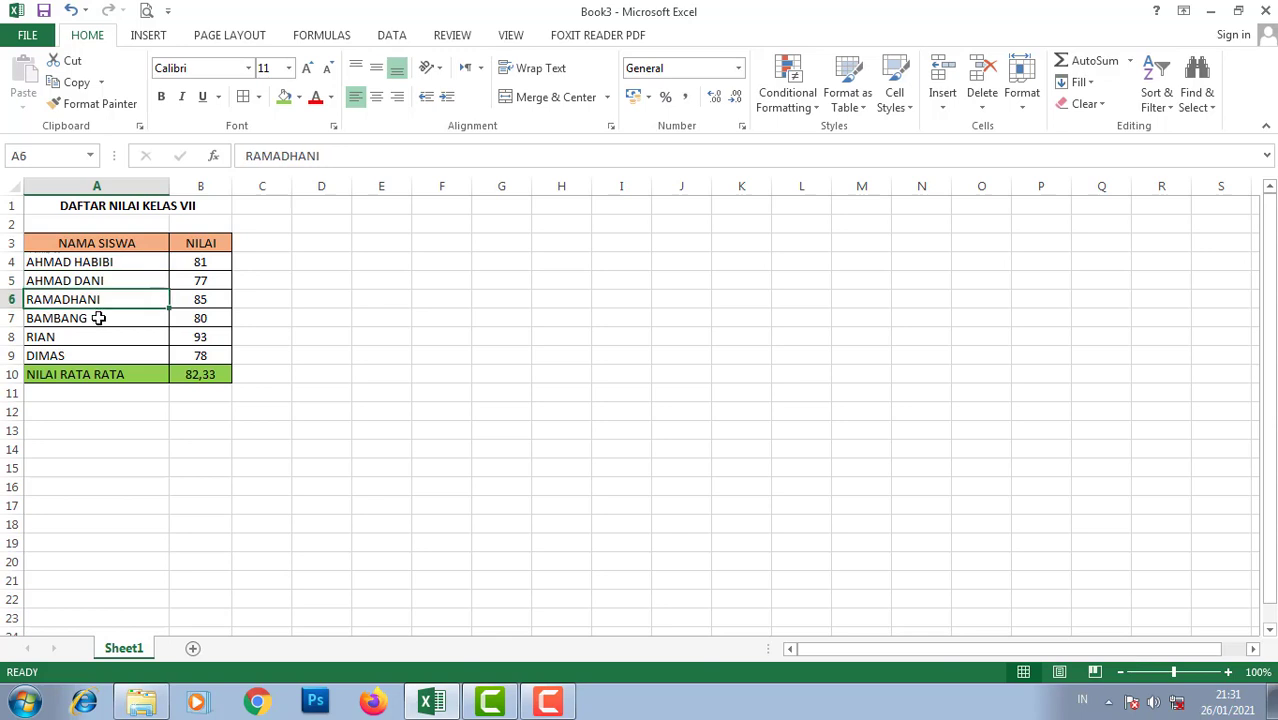
left_click(98, 317)
left_click(81, 338)
left_click(82, 354)
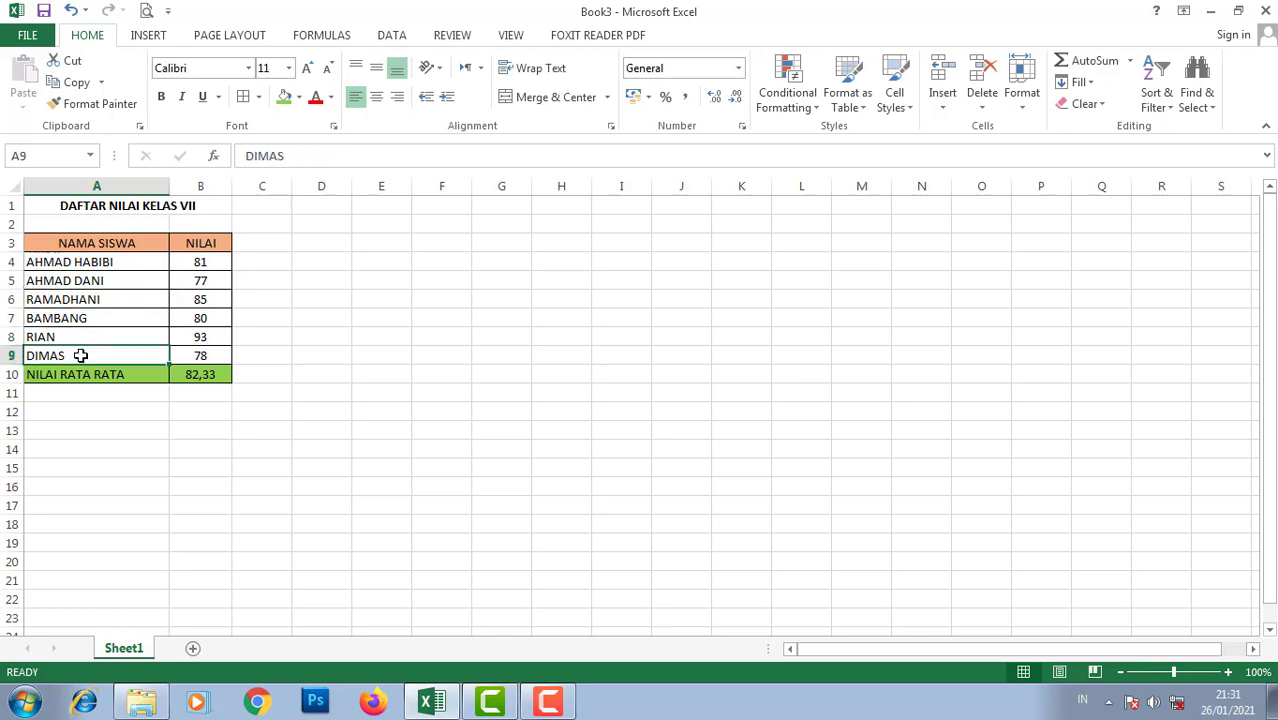
Enter the label JUMLAH SISWA KELAS VII in cell A11 below the average row.
left_click(110, 414)
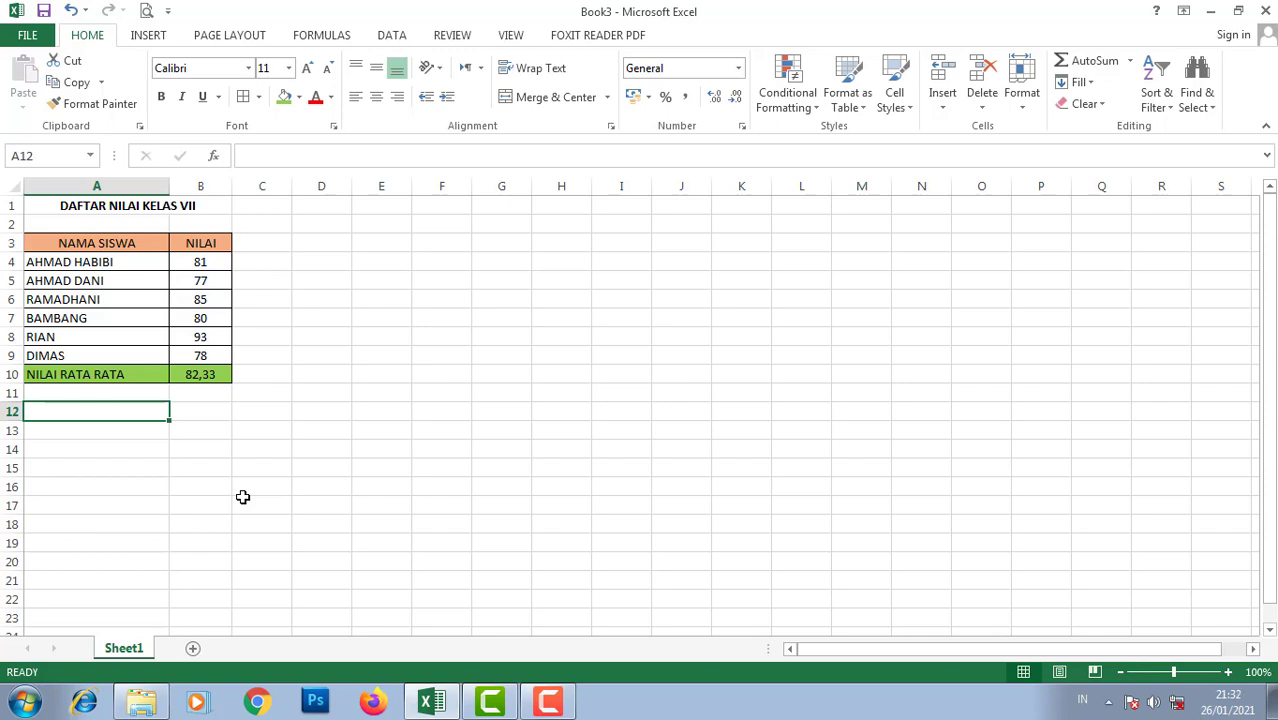
key("Up")
type("JU")
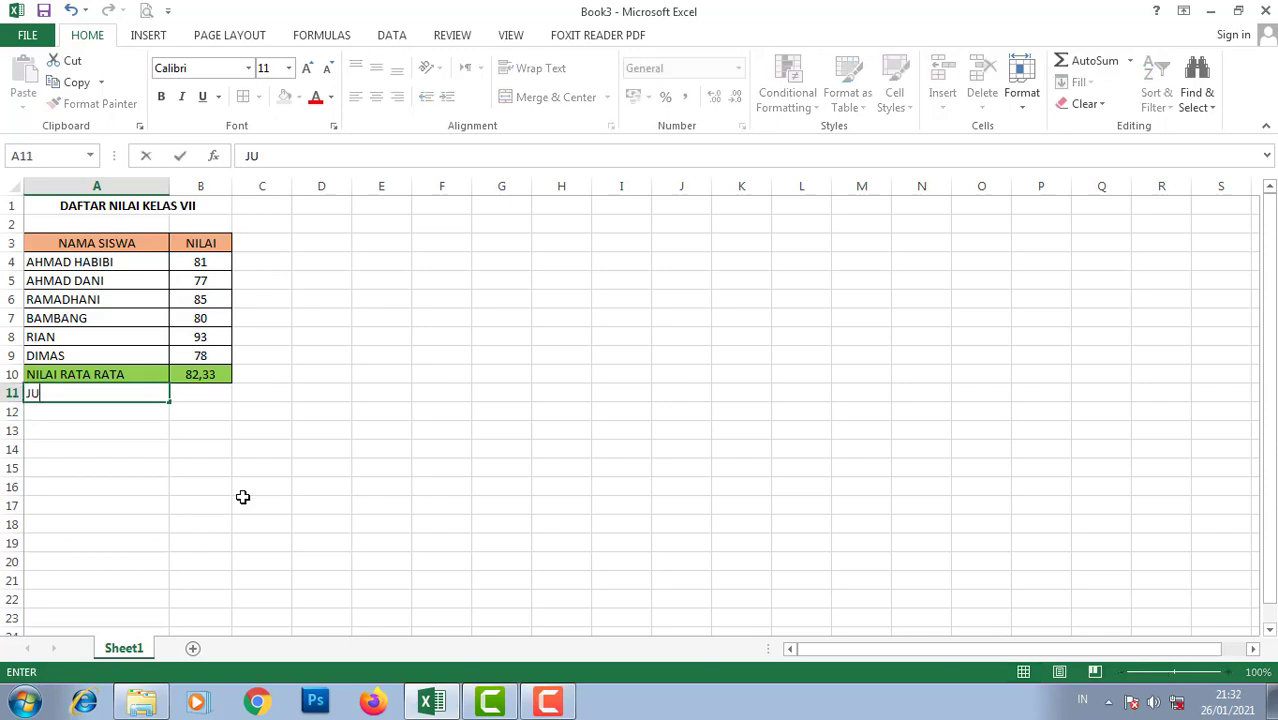
type("MLAH SISWA")
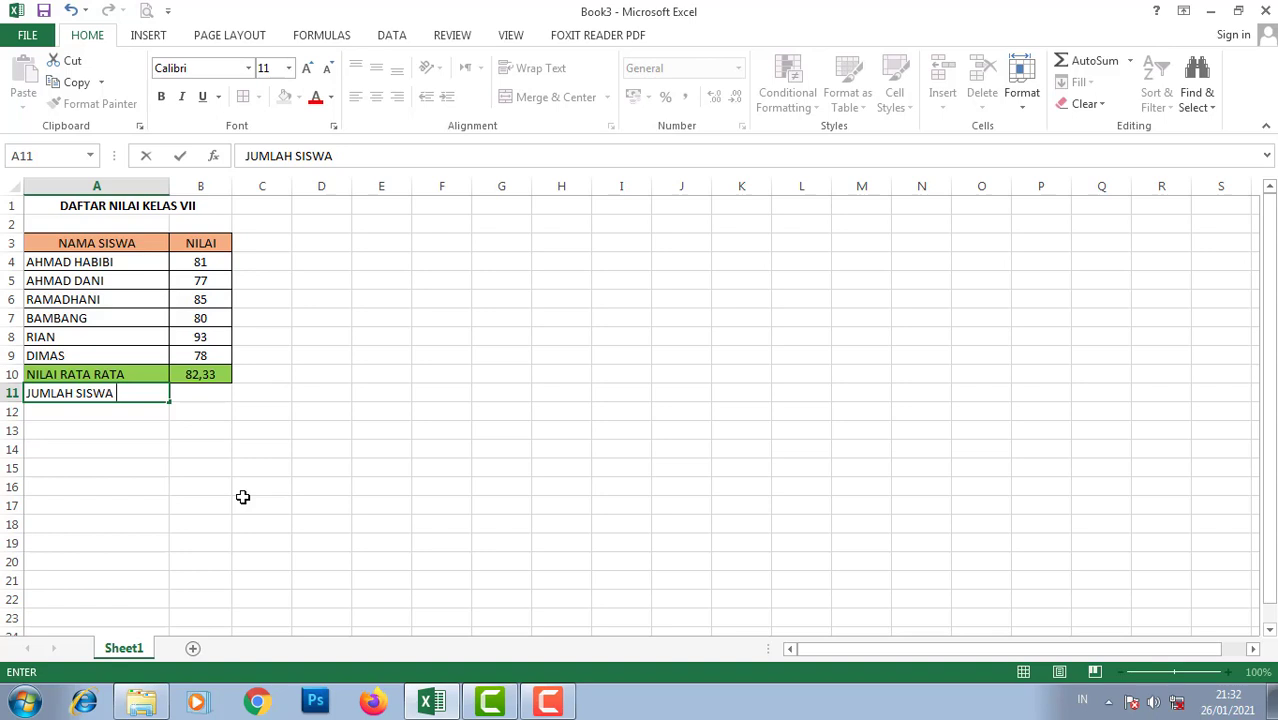
type(" KELAS VII")
key("Return")
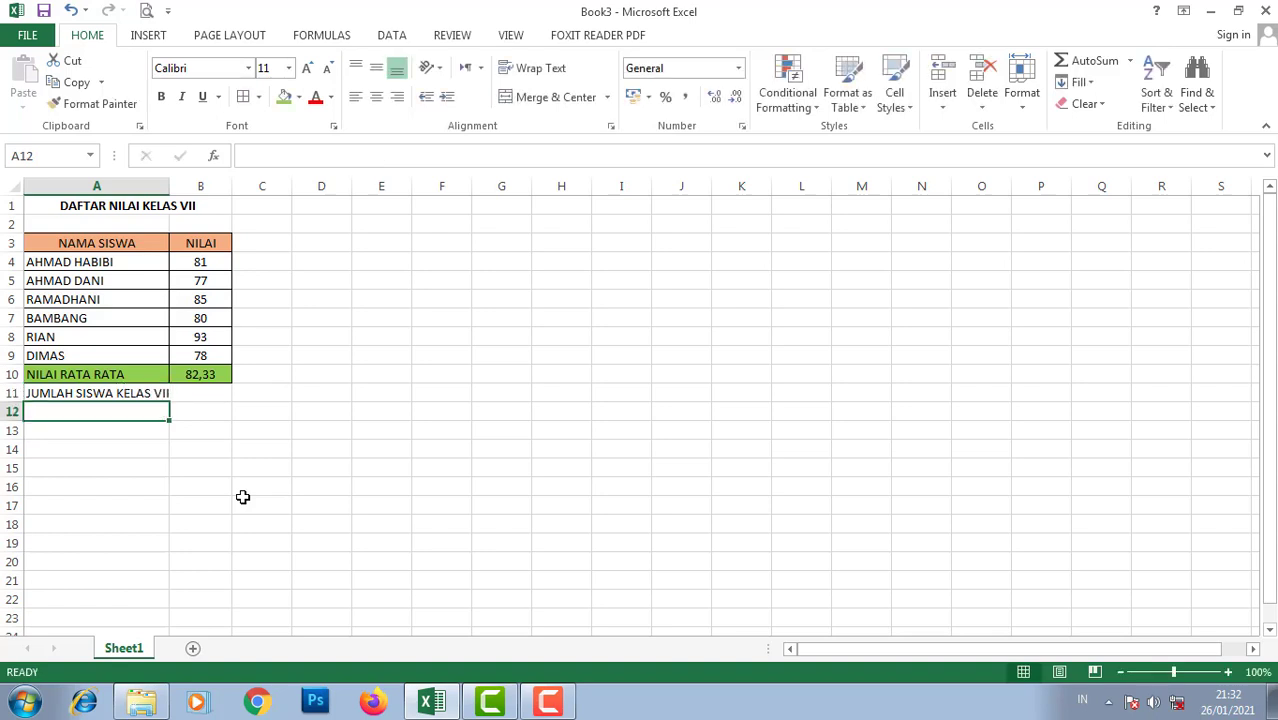
Widen column A so that the label JUMLAH SISWA KELAS VII fits with some room.
left_click(189, 467)
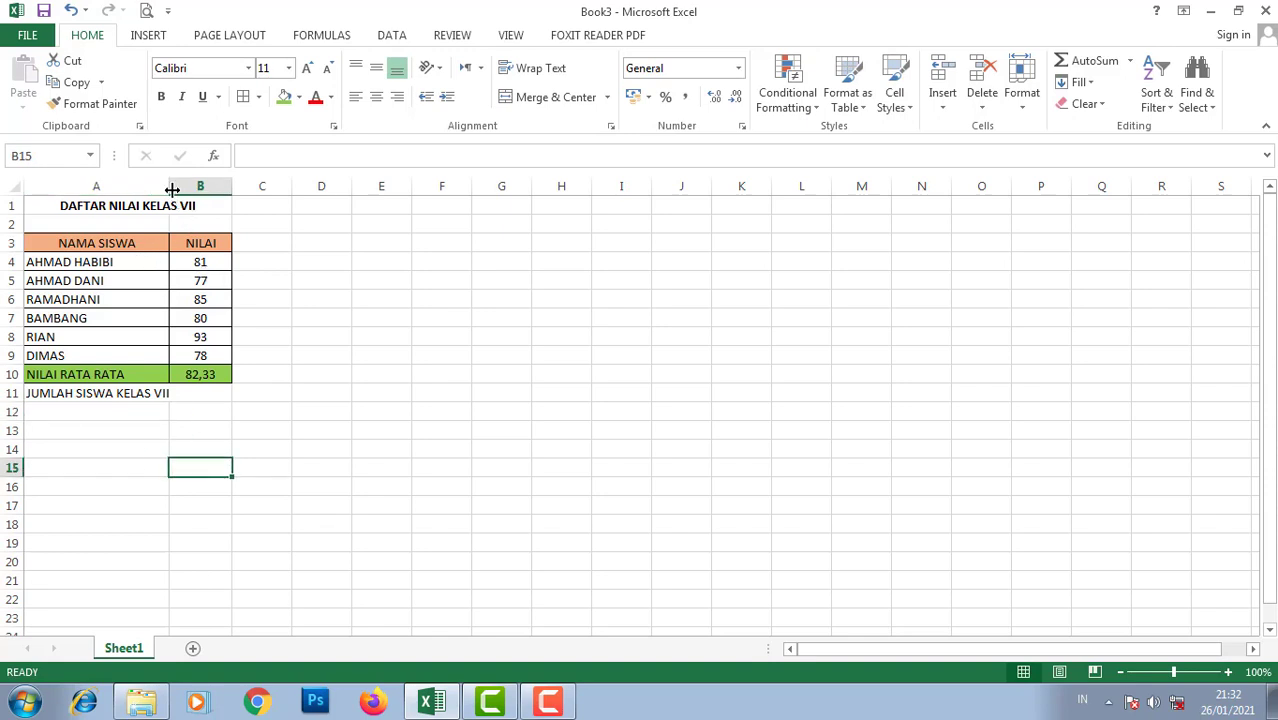
left_click_drag(170, 189, 189, 189)
left_click(276, 419)
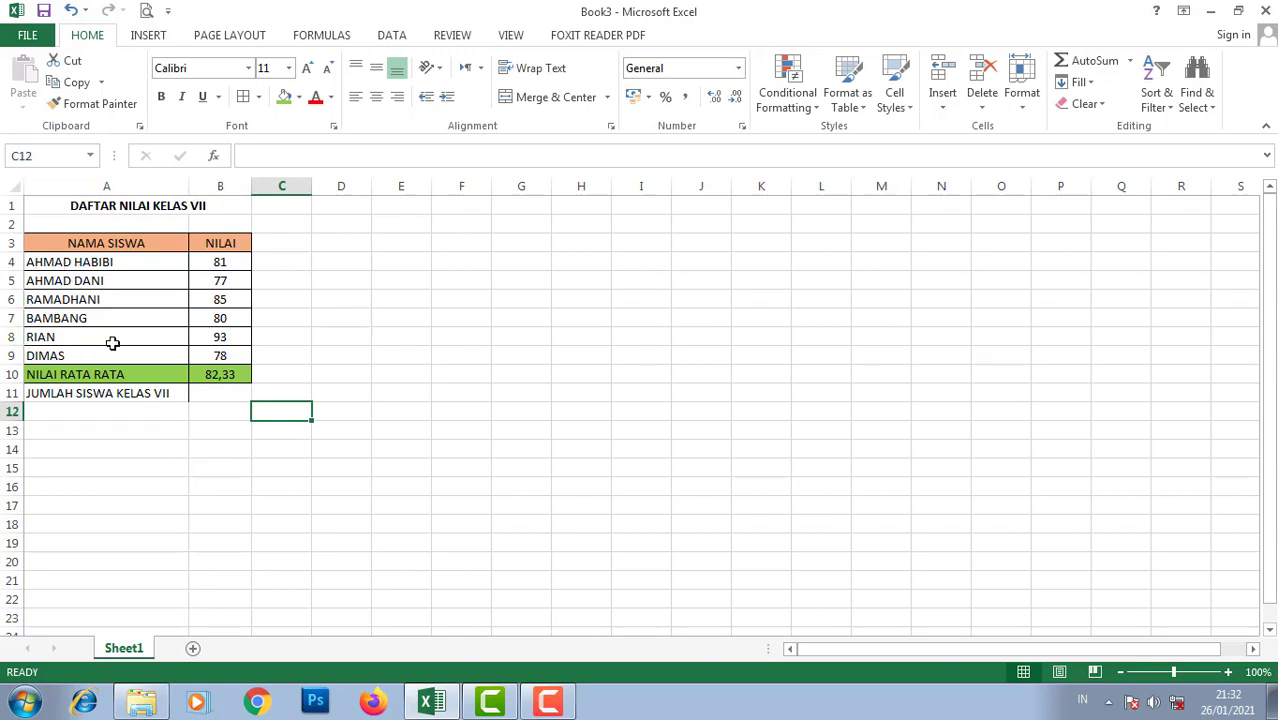
left_click(86, 293)
left_click(87, 267)
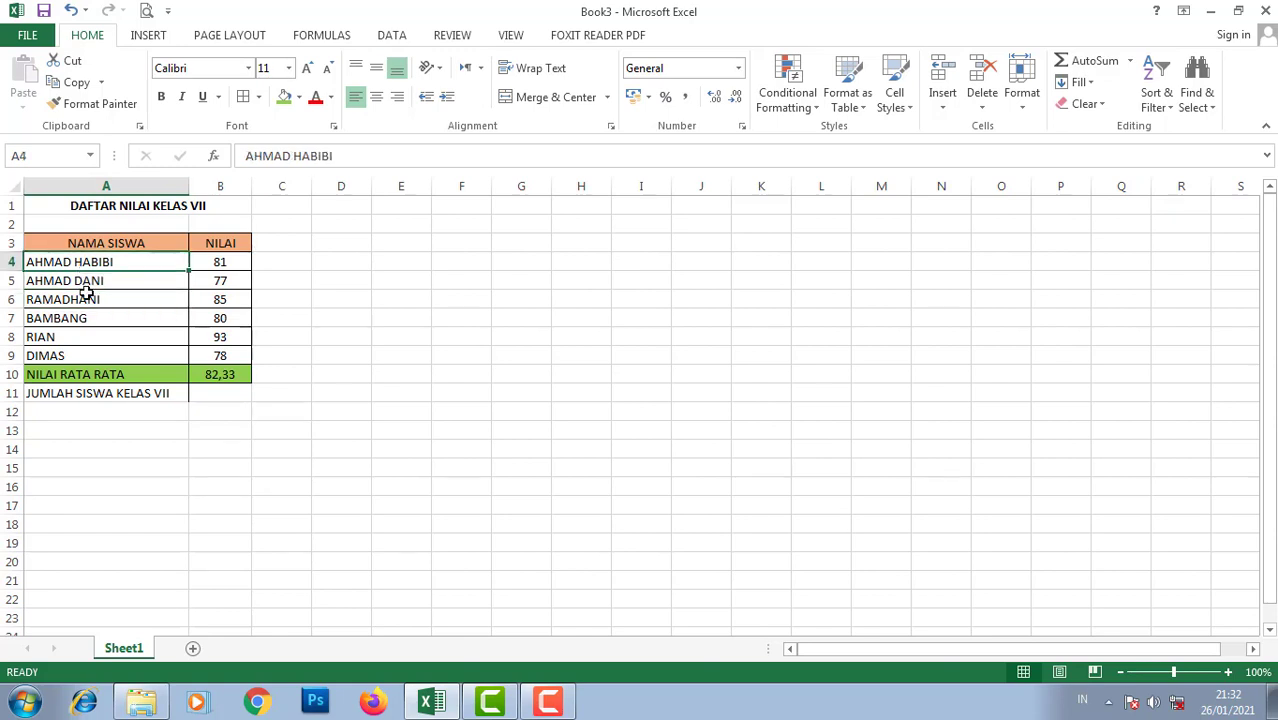
left_click(86, 291)
left_click(228, 394)
left_click(228, 432)
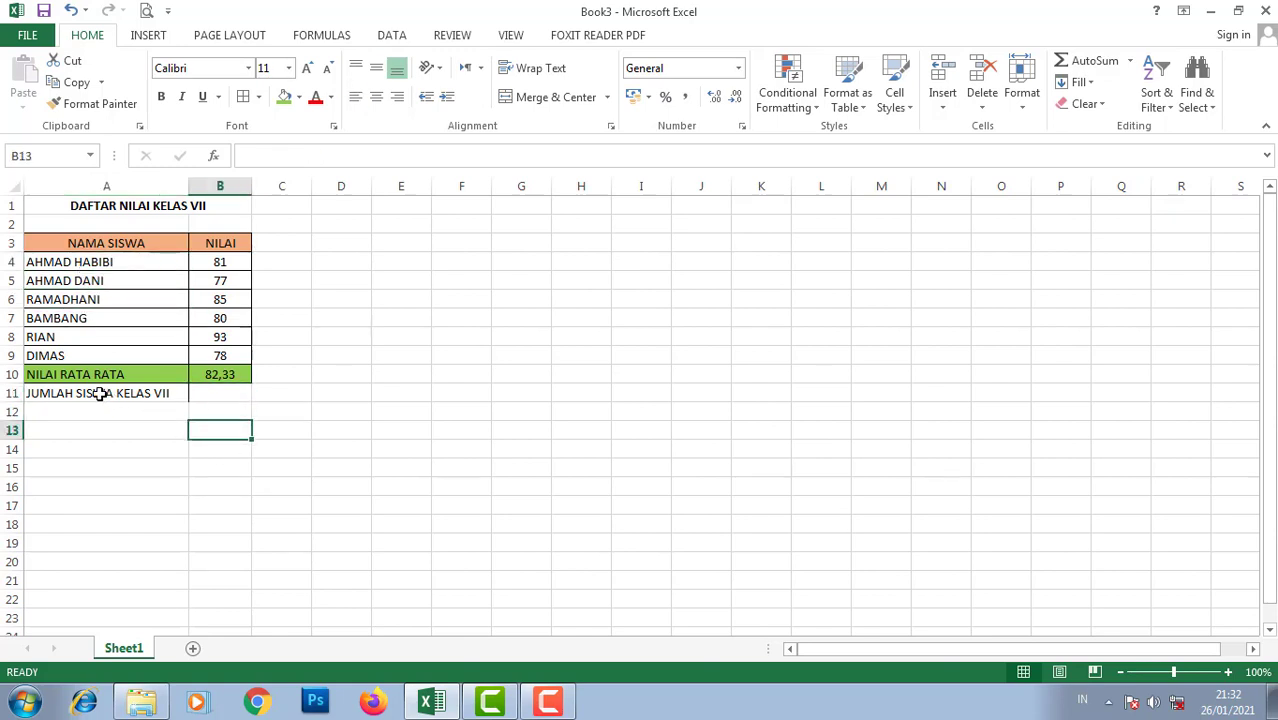
Enter the formula =COUNT(B4:B9) in B11 to count the students of class VII.
left_click(223, 392)
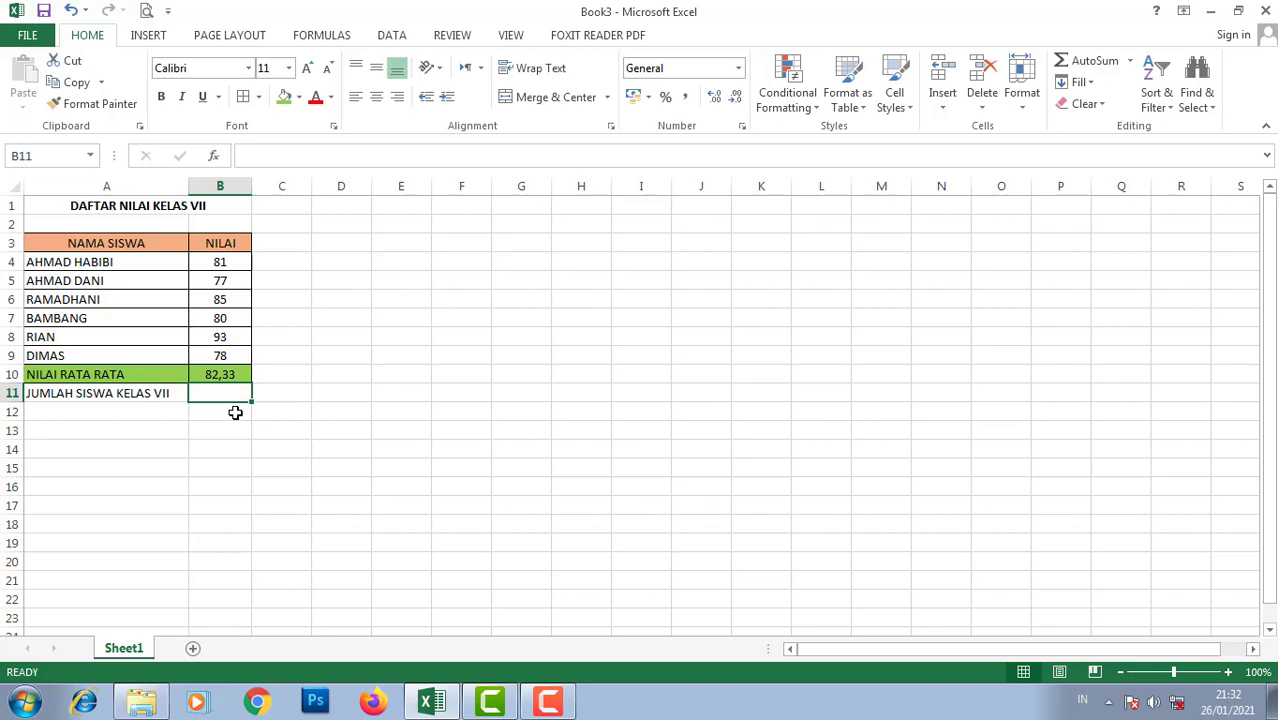
type("=")
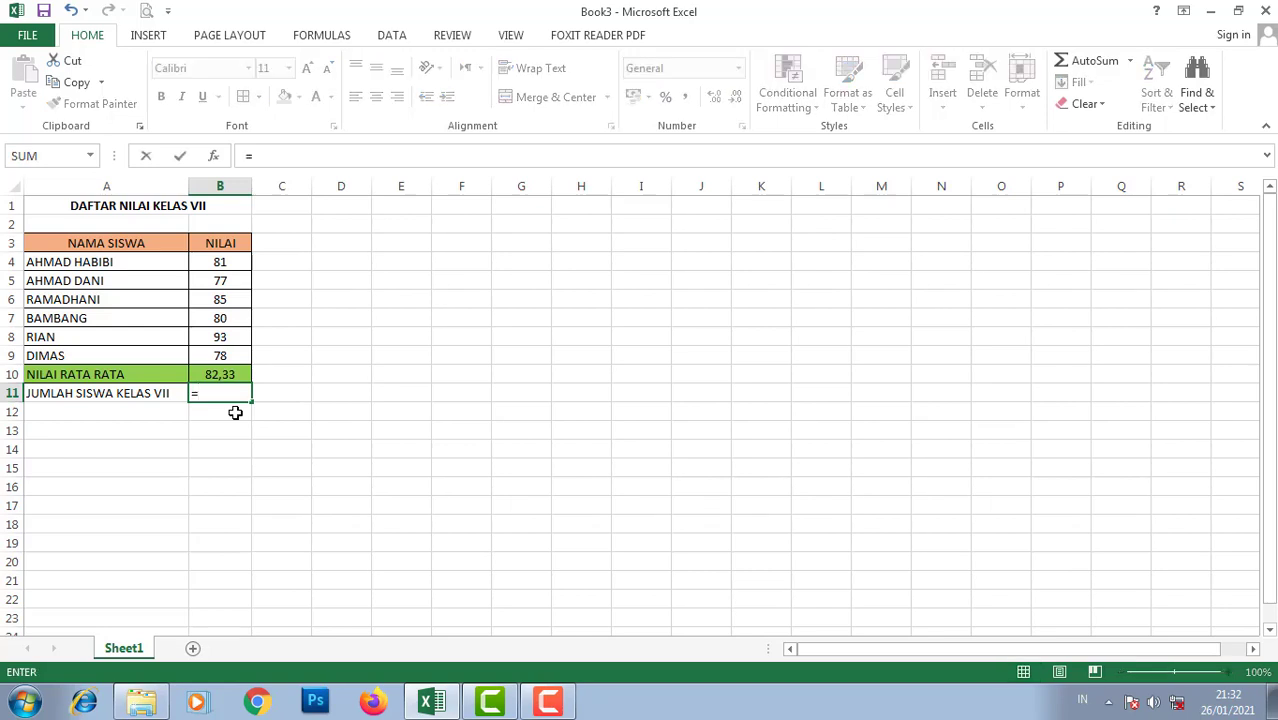
key("BackSpace")
type("=C")
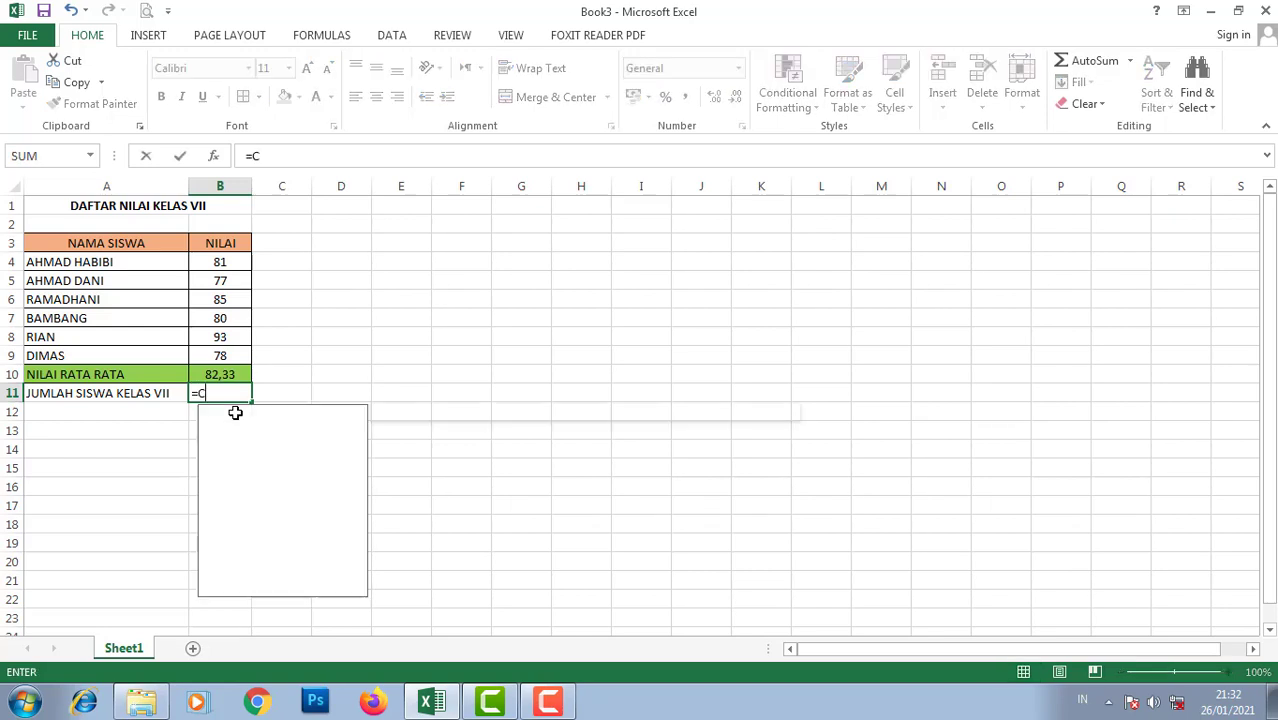
type("OUNT")
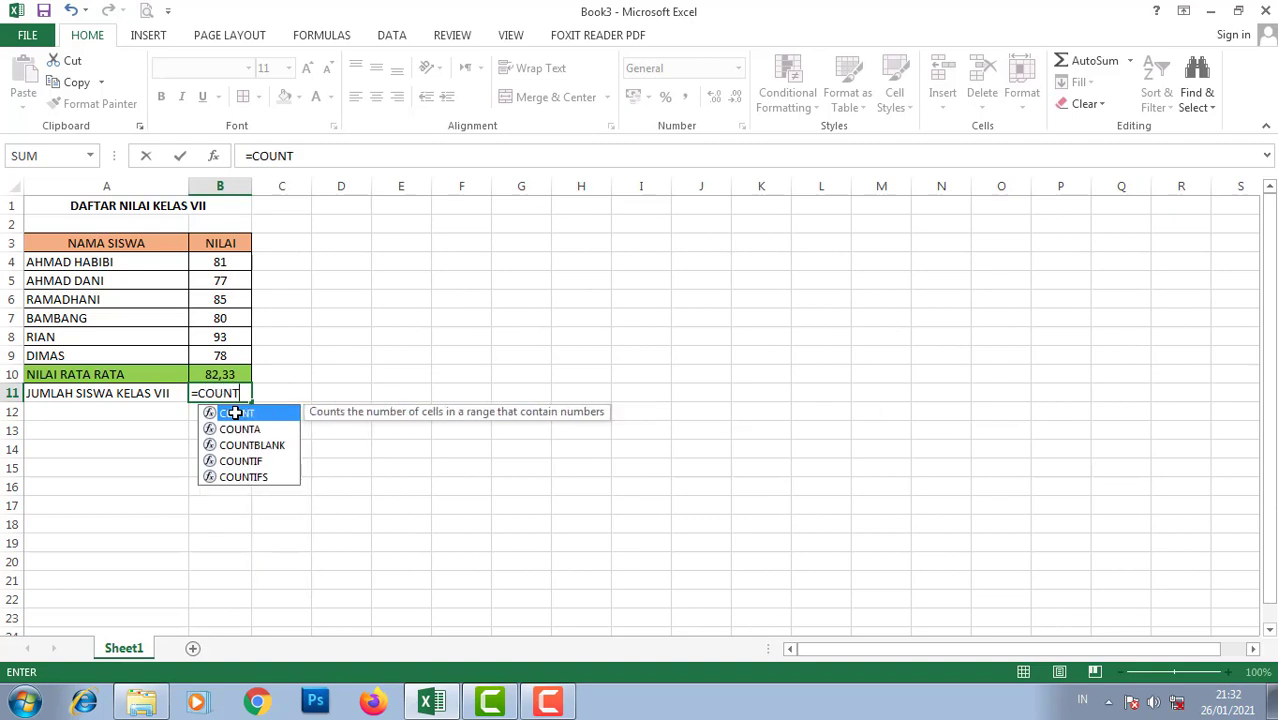
double_click(235, 412)
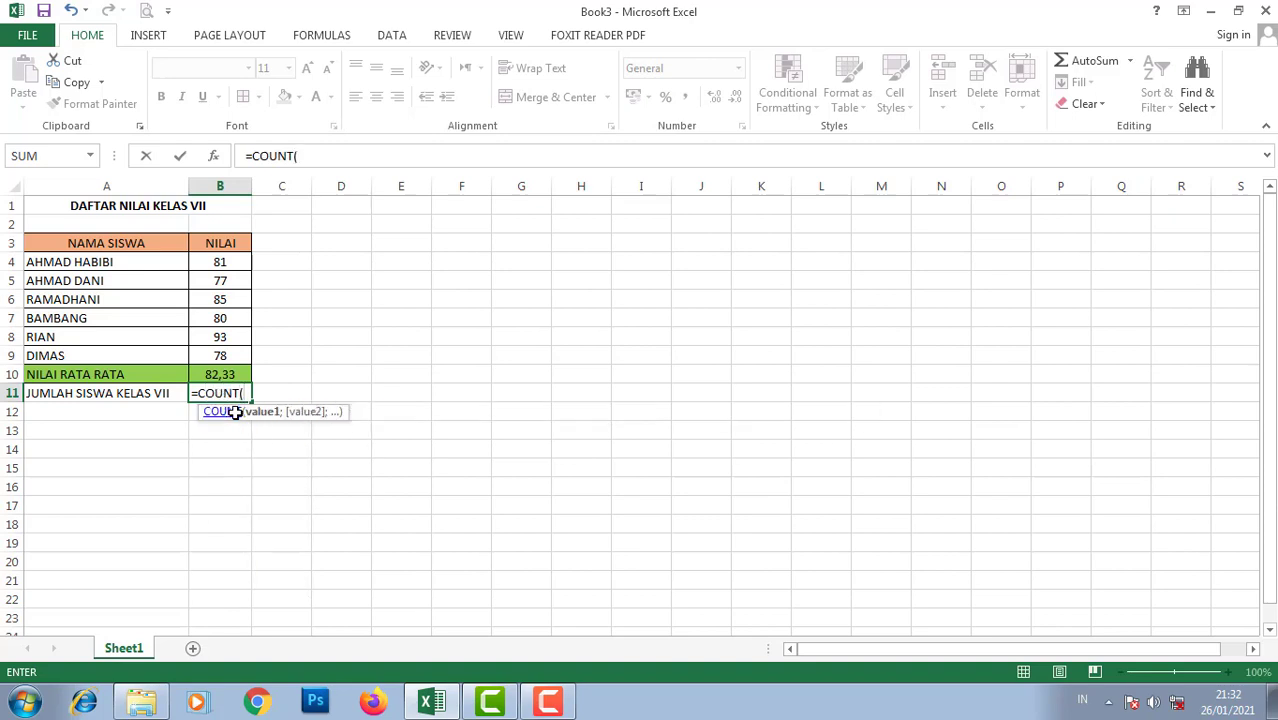
key("Up")
key("Up")
key("Up")
key("Up")
key("Up")
key("Up")
key("Up")
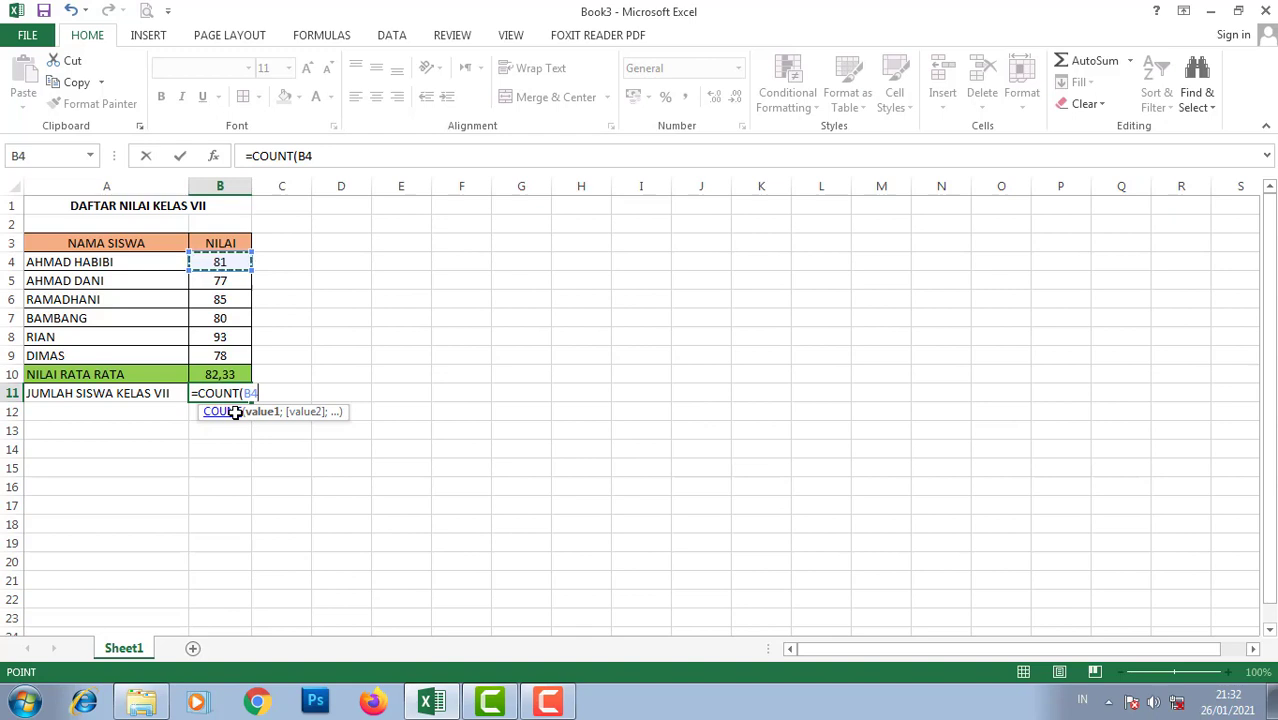
key("shift+Down")
key("shift+Down")
key("shift+Down")
key("shift+Down")
key("shift+Down")
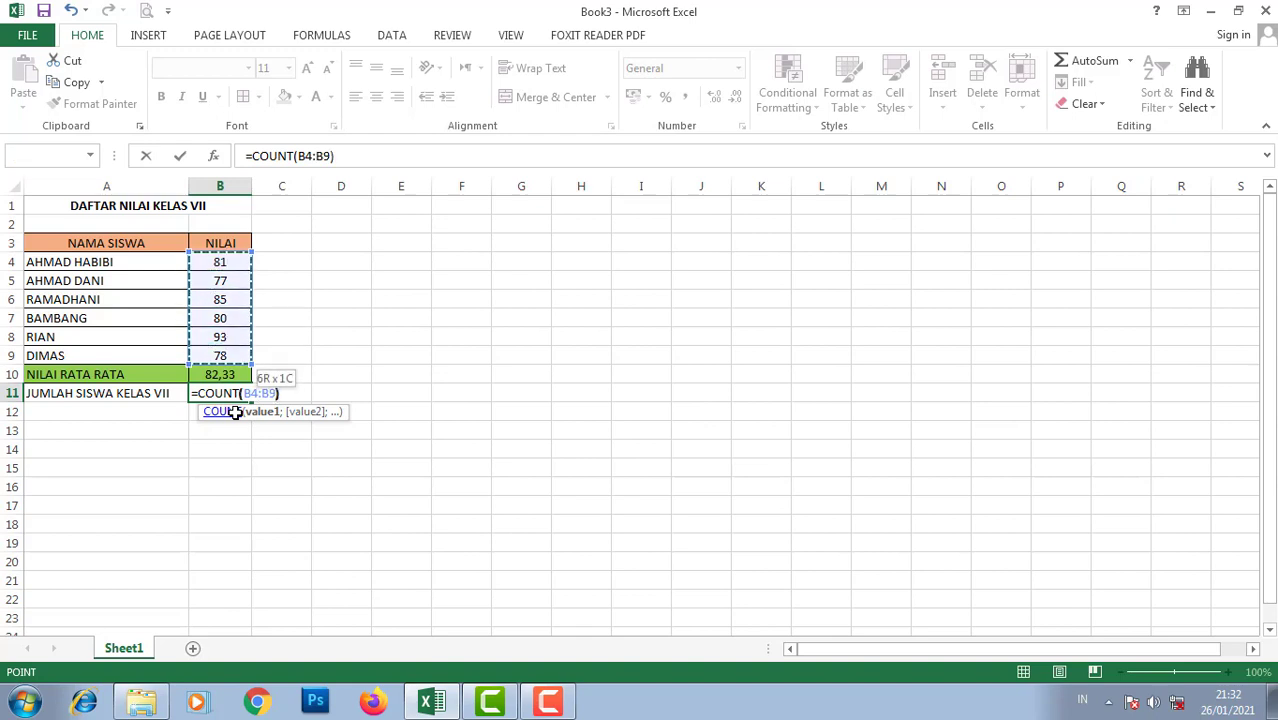
key("Return")
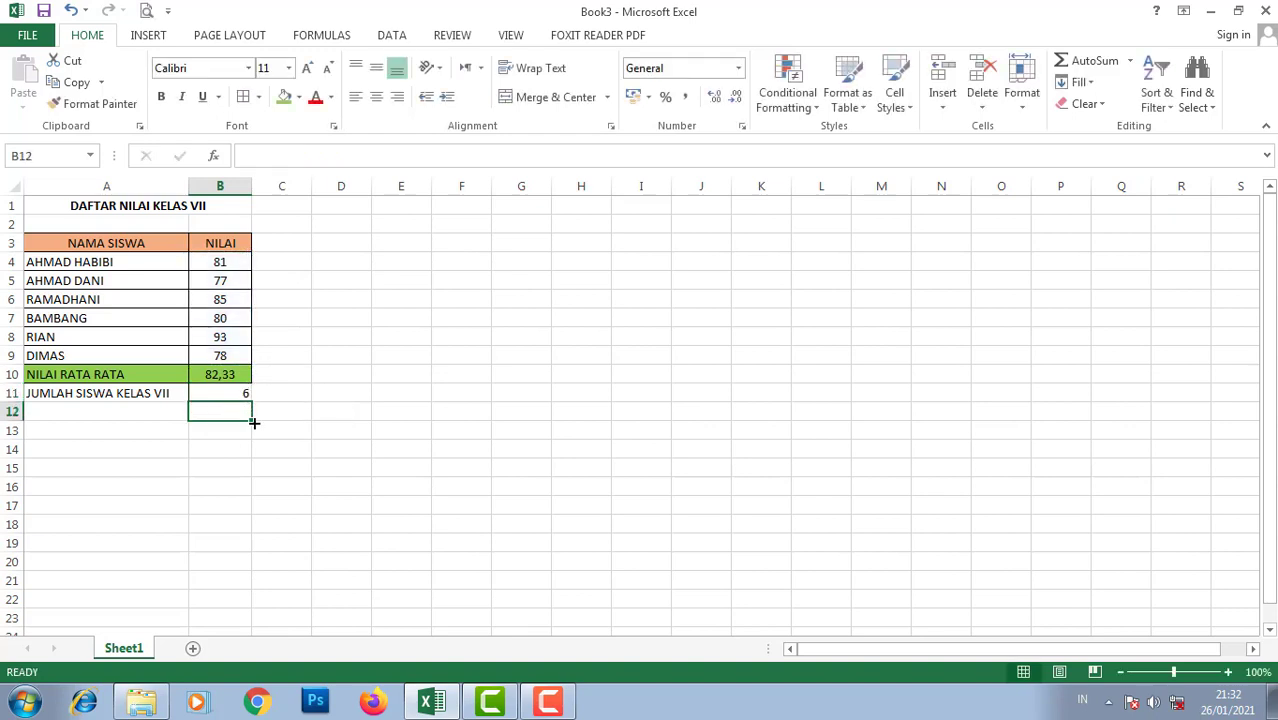
Check the count formula in B11 against the student names listed in column A.
left_click(240, 392)
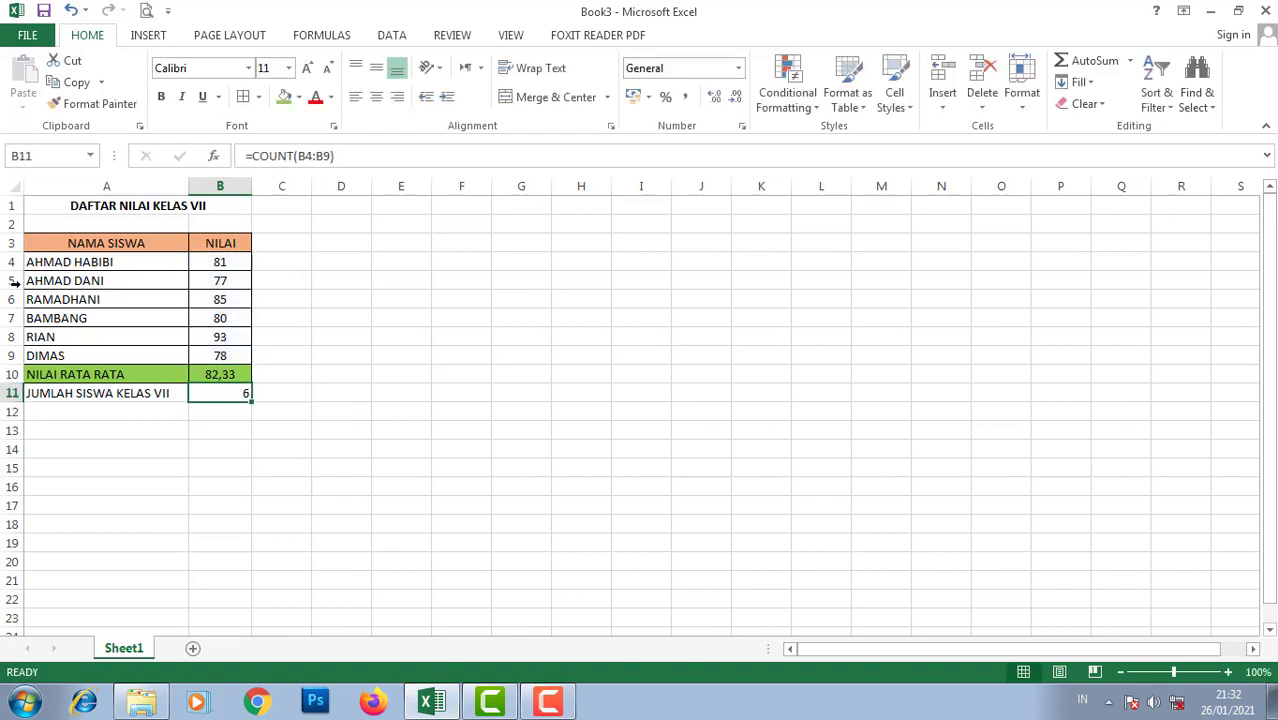
left_click(92, 266)
left_click(89, 312)
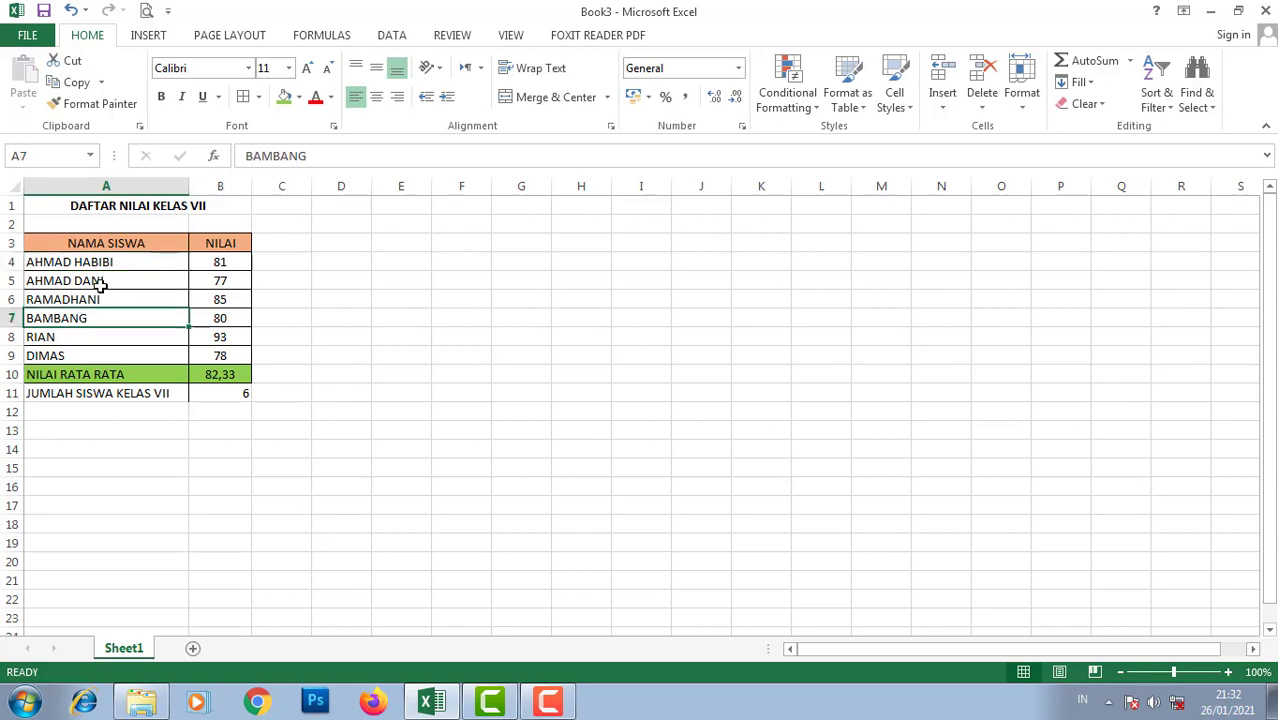
left_click(236, 396)
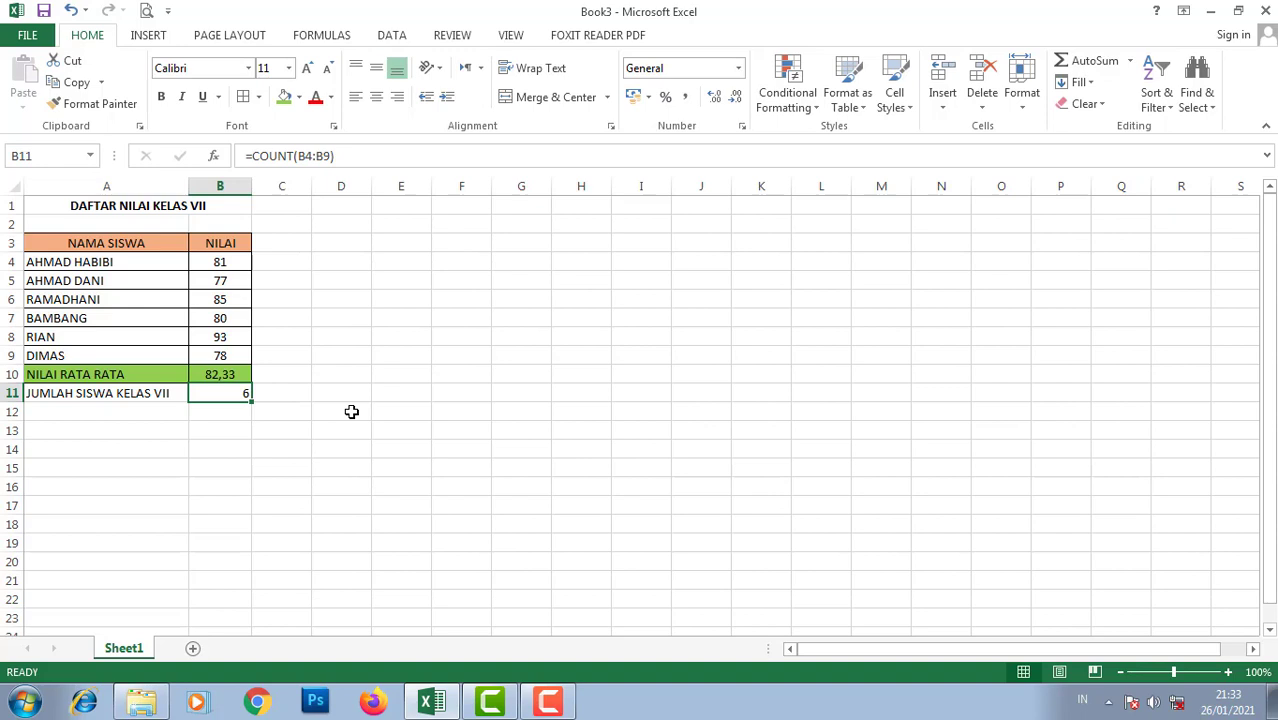
Add cell borders to the student count row A11:B11 to match the table above.
left_click(345, 425)
left_click(186, 396)
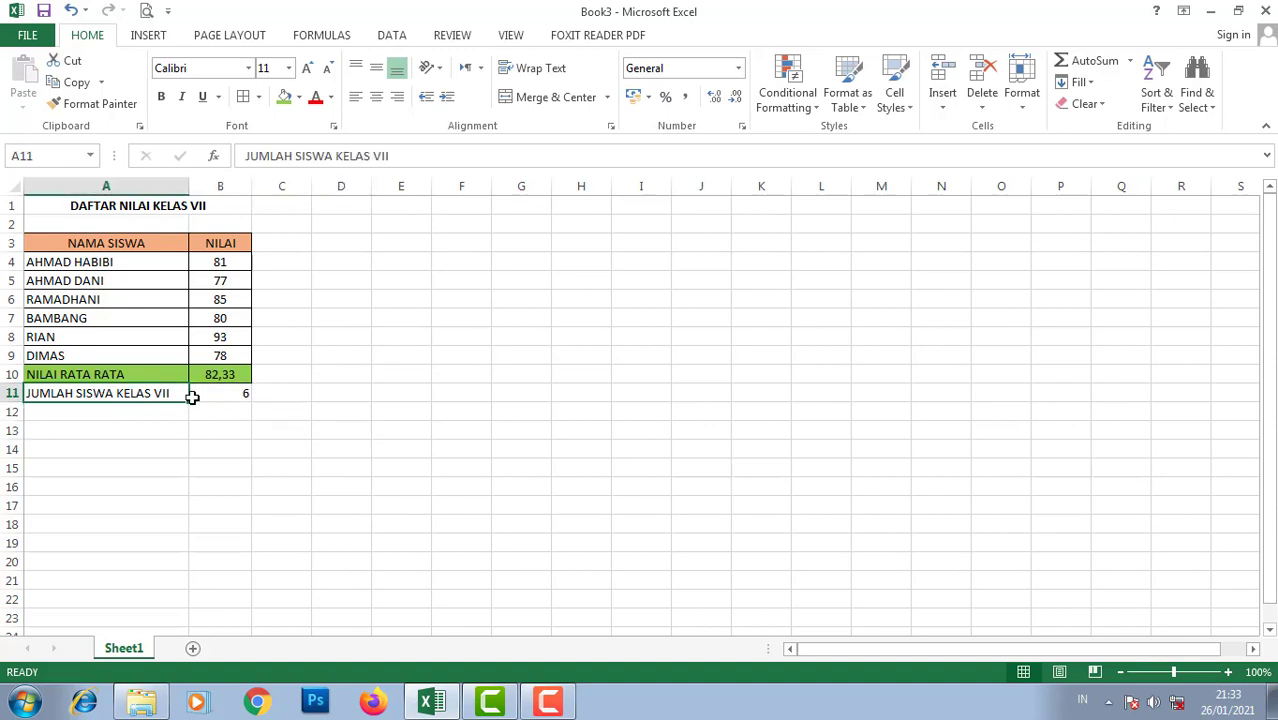
left_click_drag(192, 397, 218, 396)
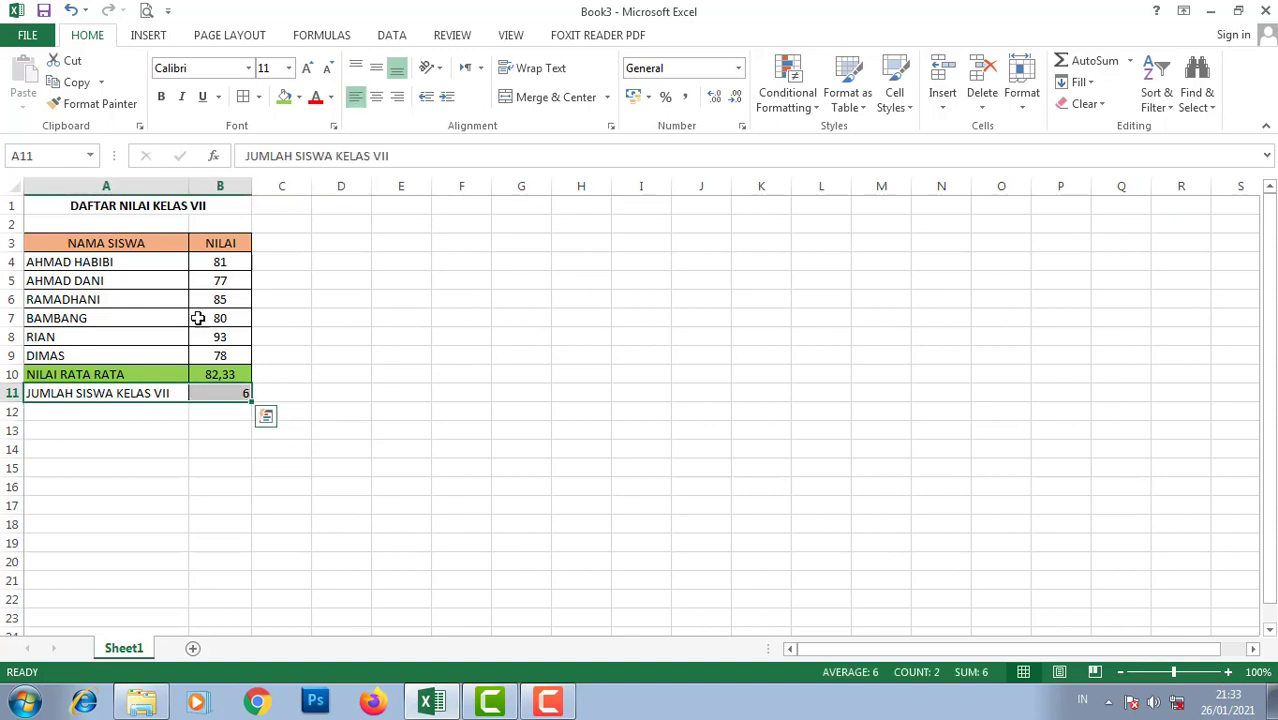
left_click(293, 442)
Center the student count in B11 and fill the cell with yellow.
left_click(236, 397)
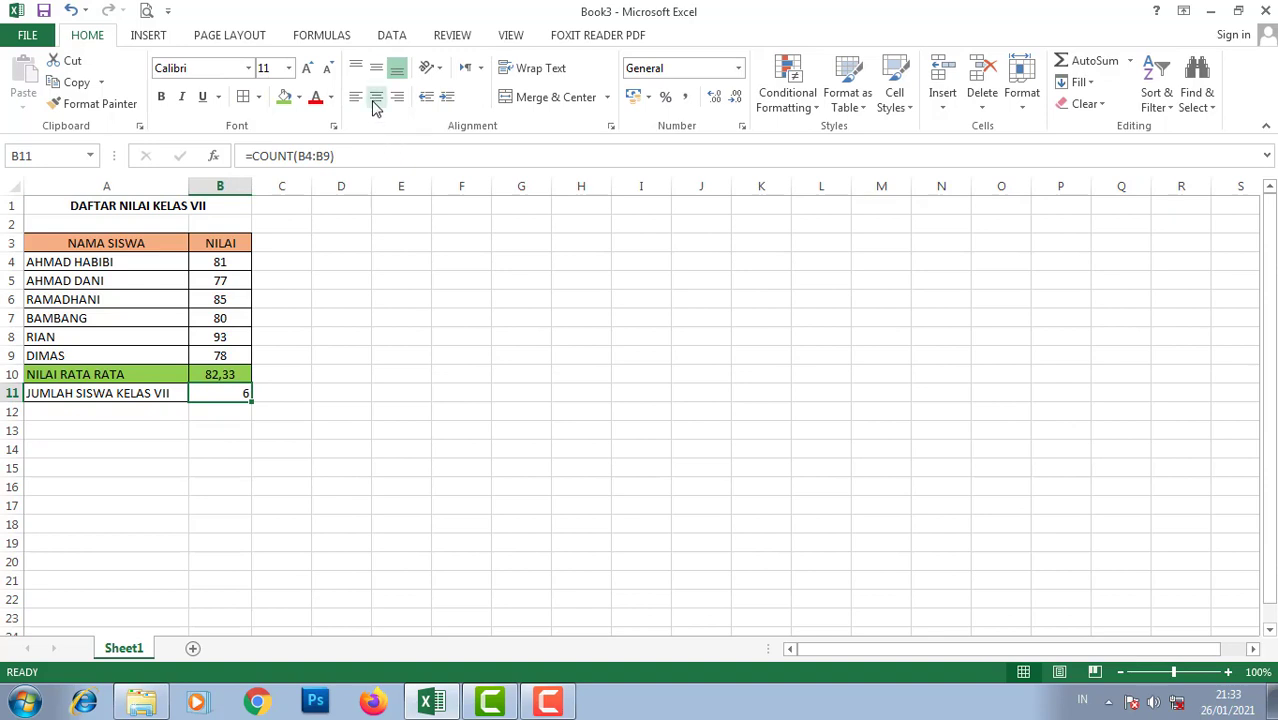
left_click(298, 97)
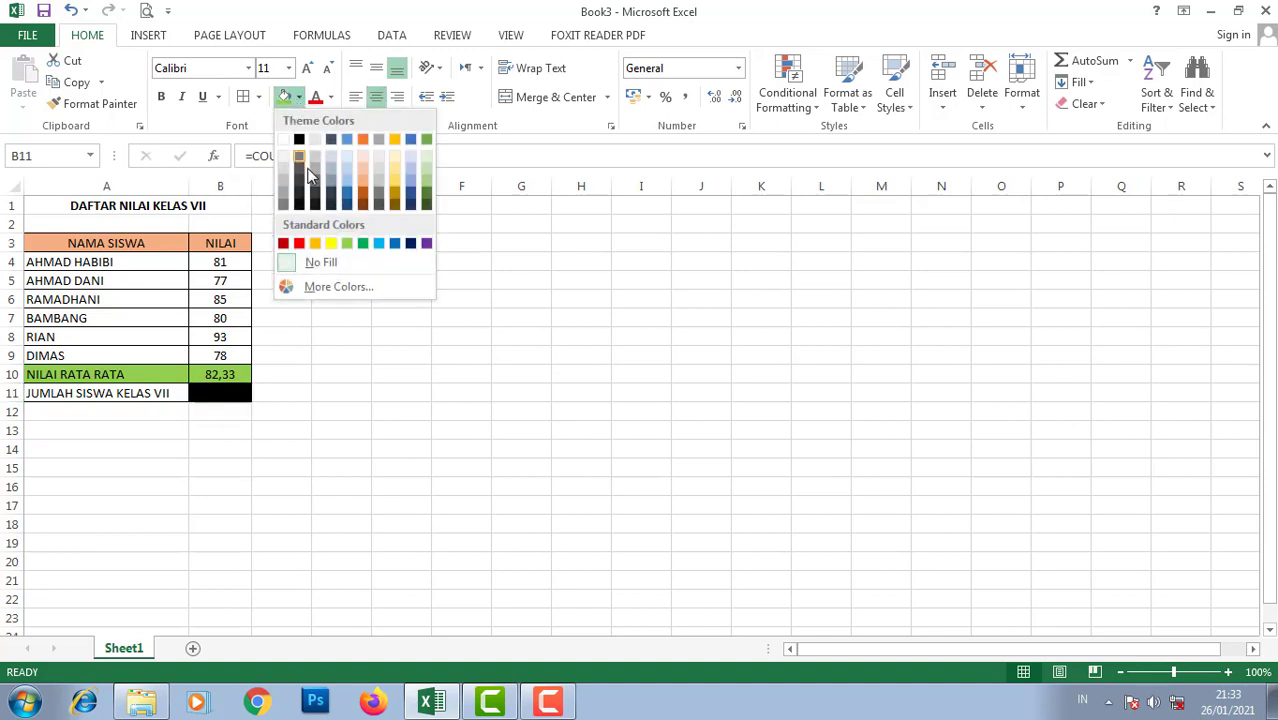
left_click(332, 244)
left_click(405, 408)
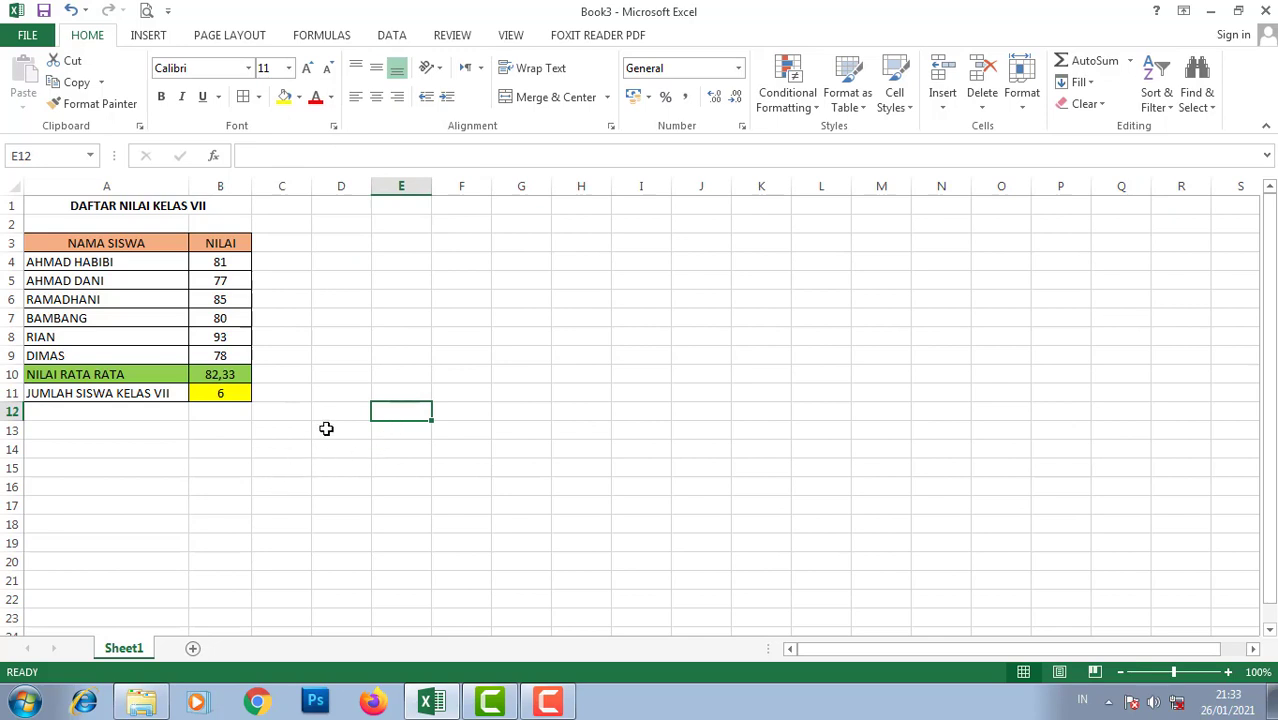
Note the function names beside the table: COUNT in D11 and AVERAGE in D10.
left_click(340, 395)
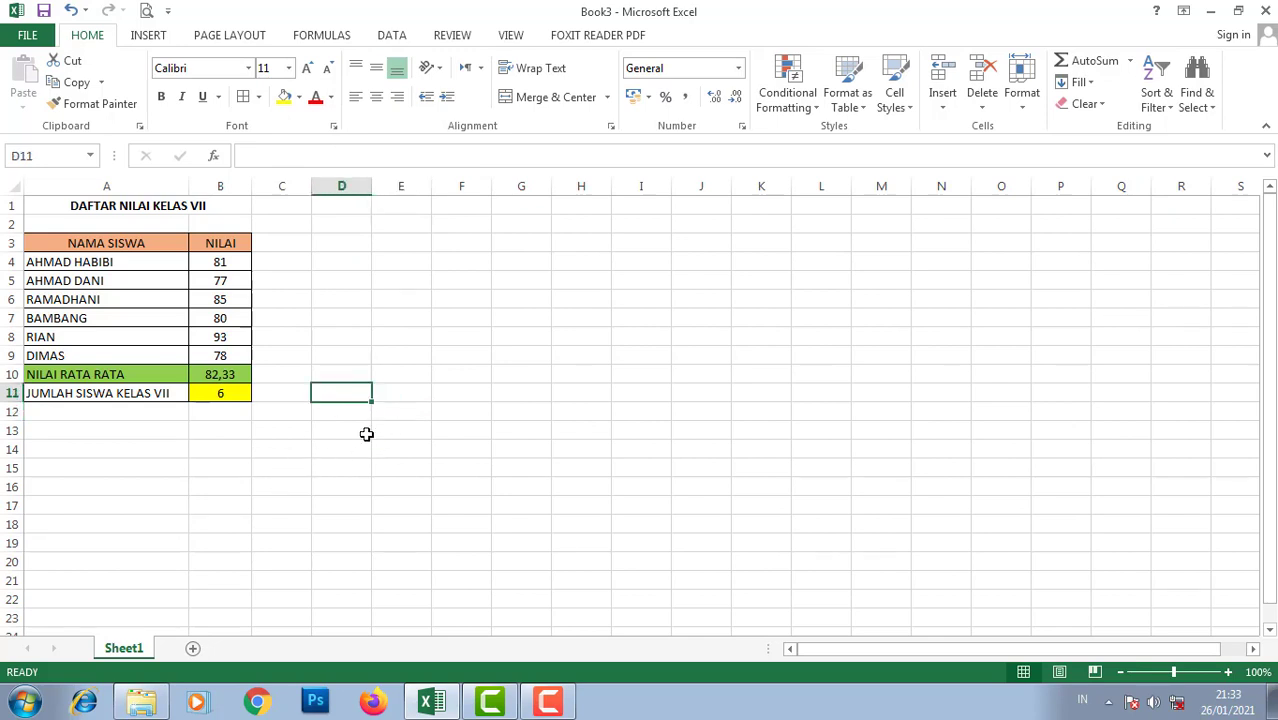
type("COUNT")
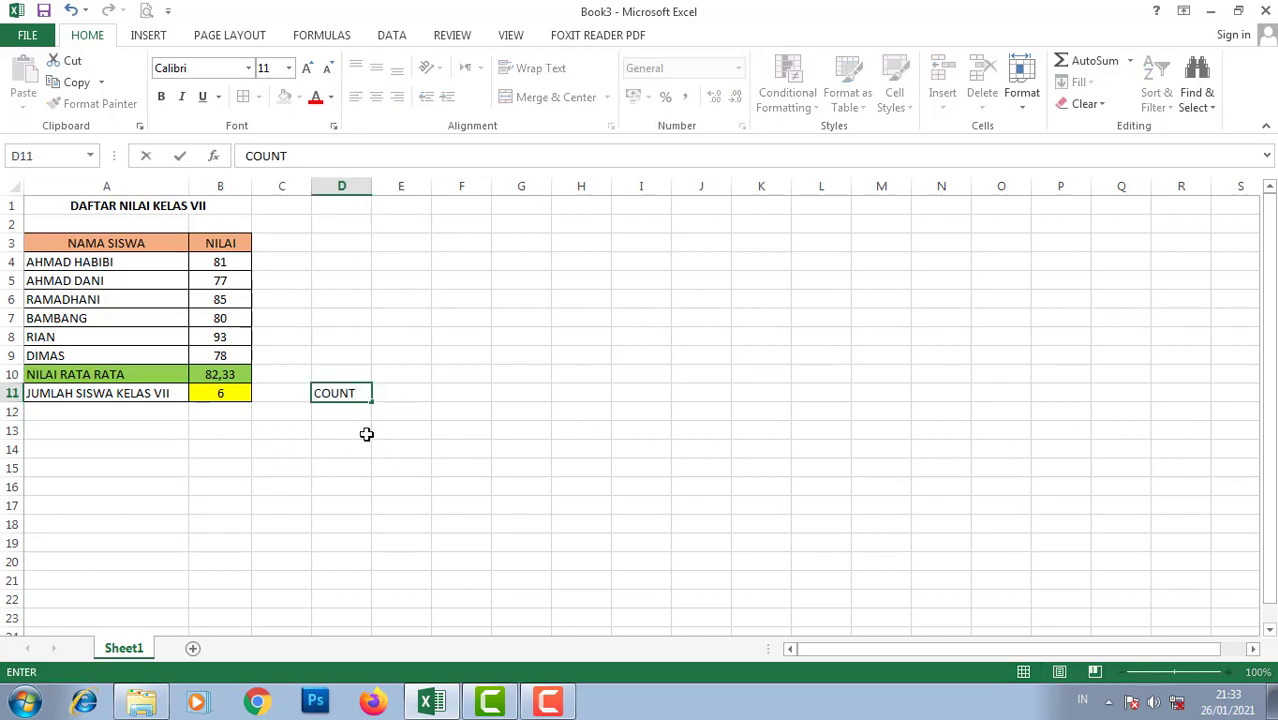
key("Up")
type("AVER")
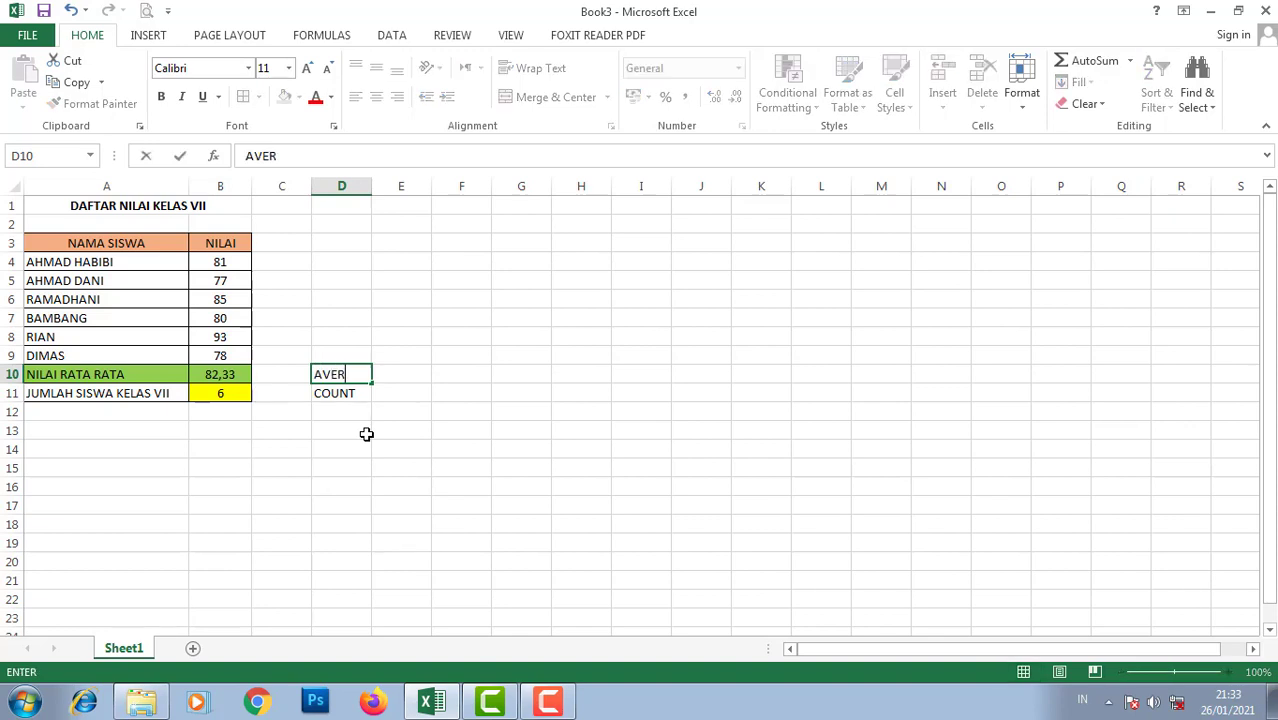
type("AGE")
key("Return")
Enter an equals sign as plain text in D9, above the AVERAGE note.
key("Up")
key("Up")
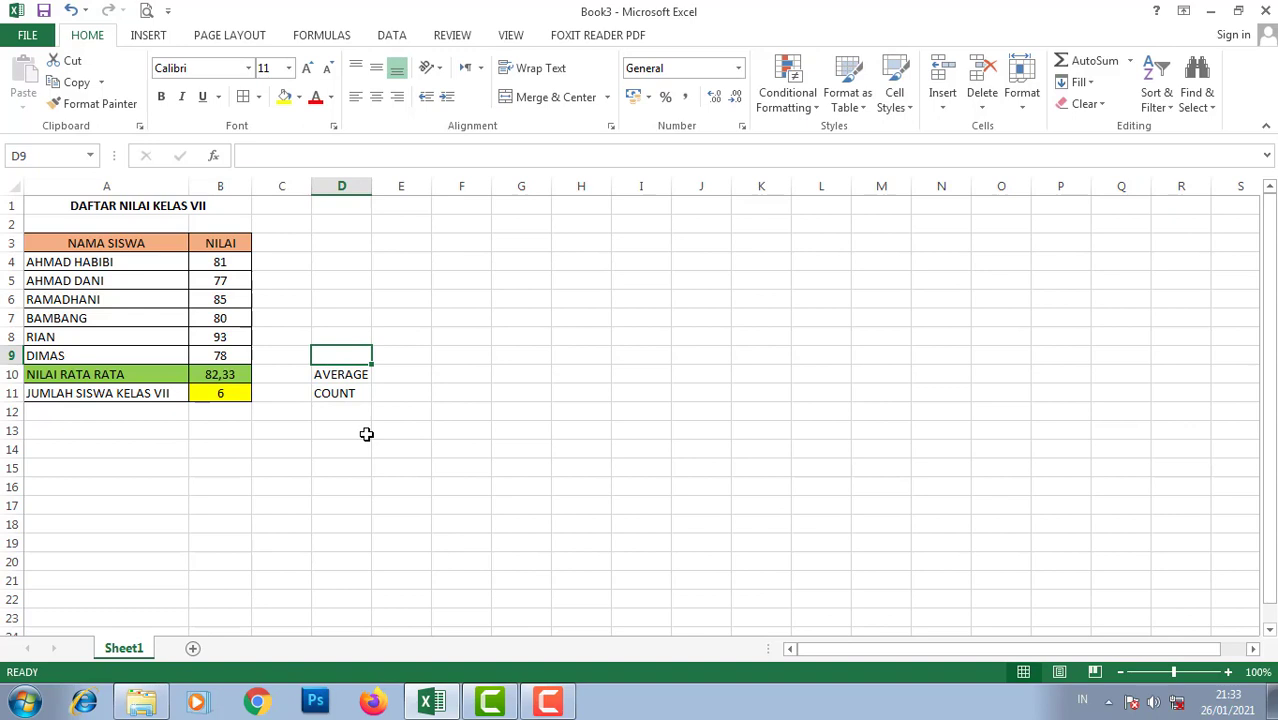
type("=")
key("Return")
key("Return")
key("Return")
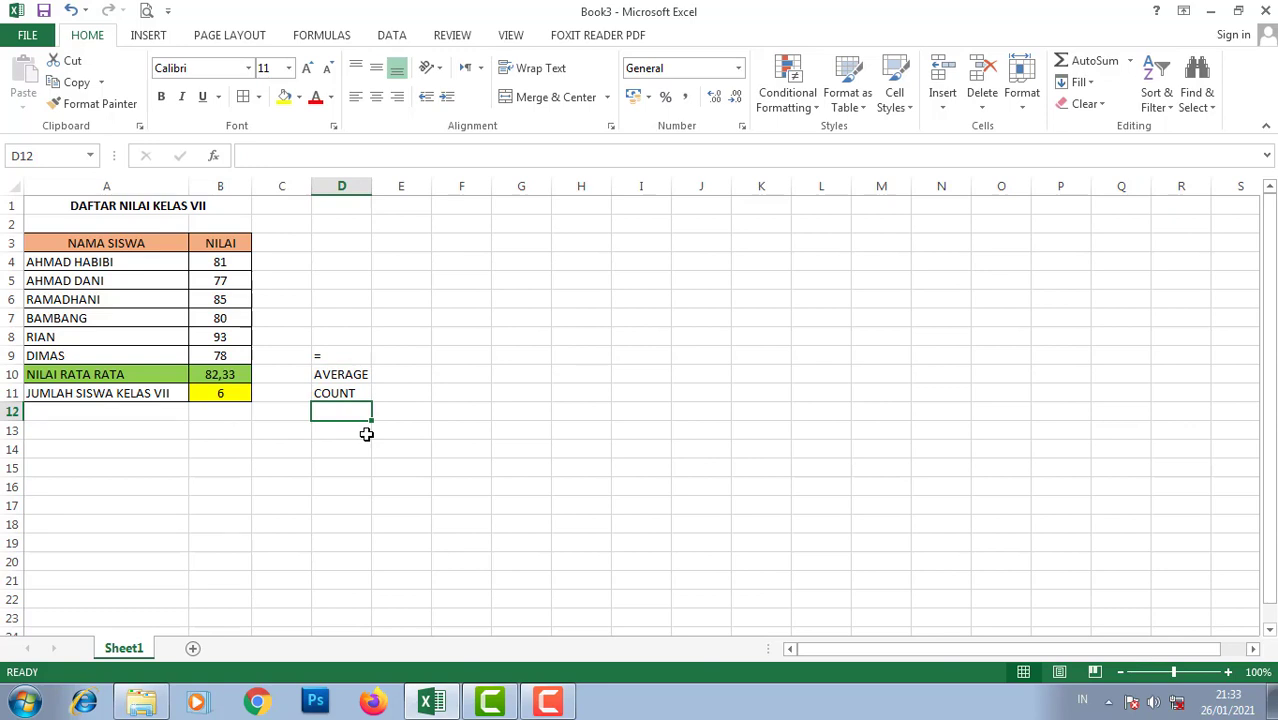
Look through the individual student scores in B4:B9.
left_click(110, 415)
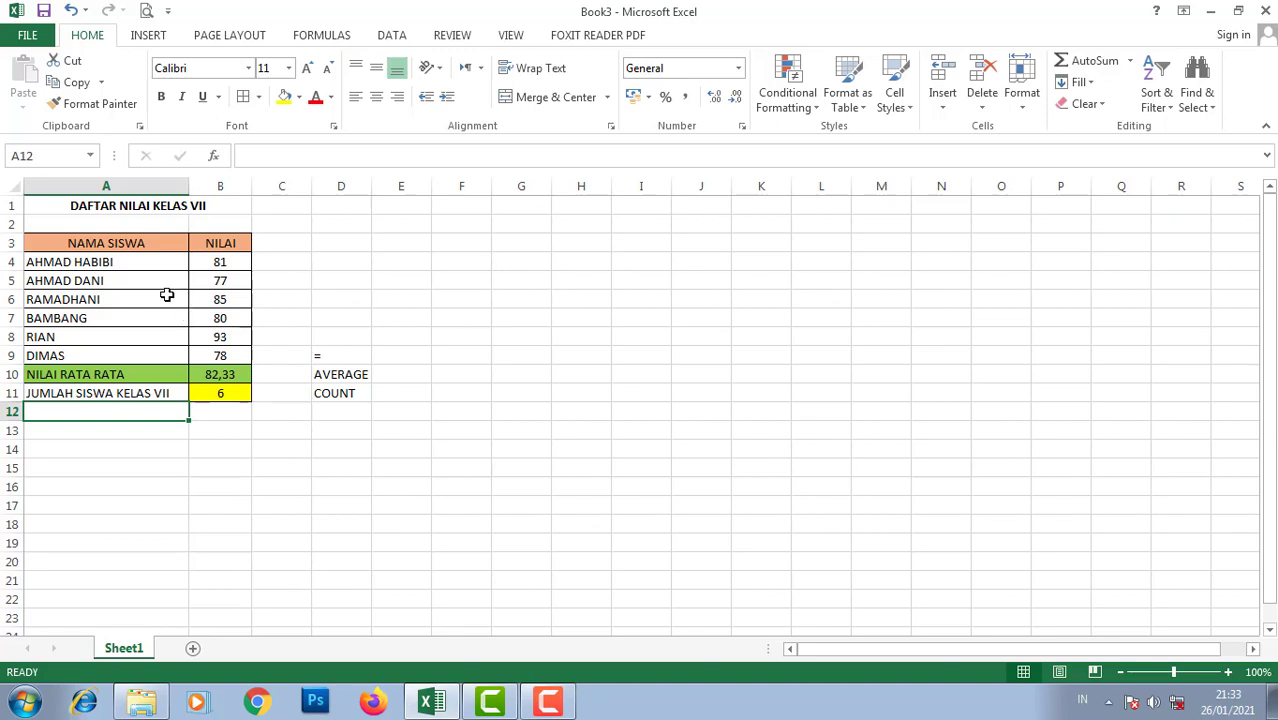
left_click(228, 262)
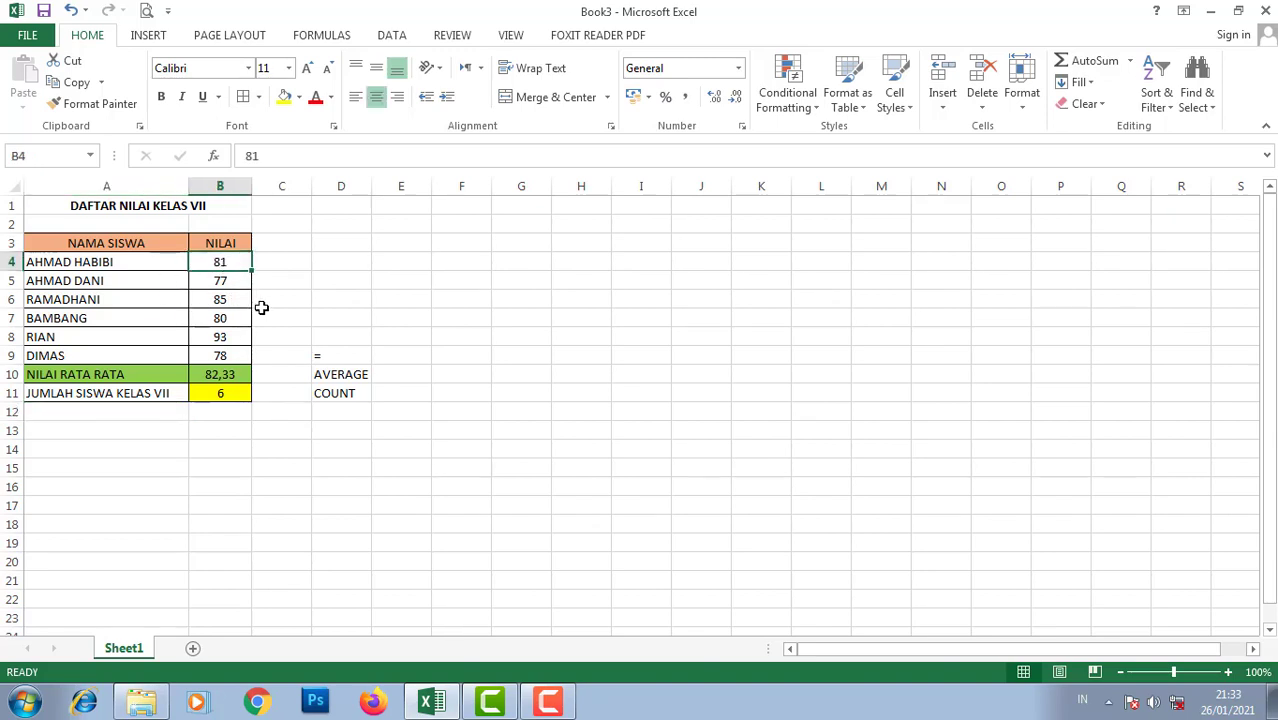
left_click(228, 280)
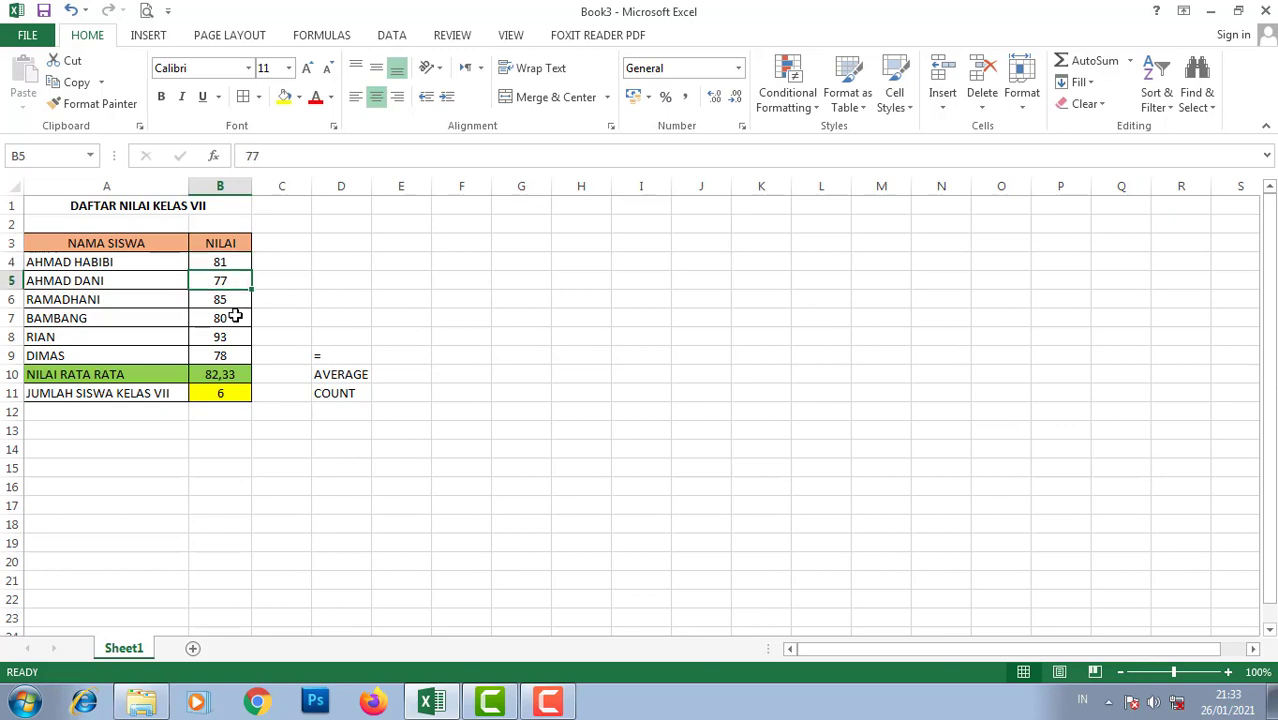
left_click(229, 300)
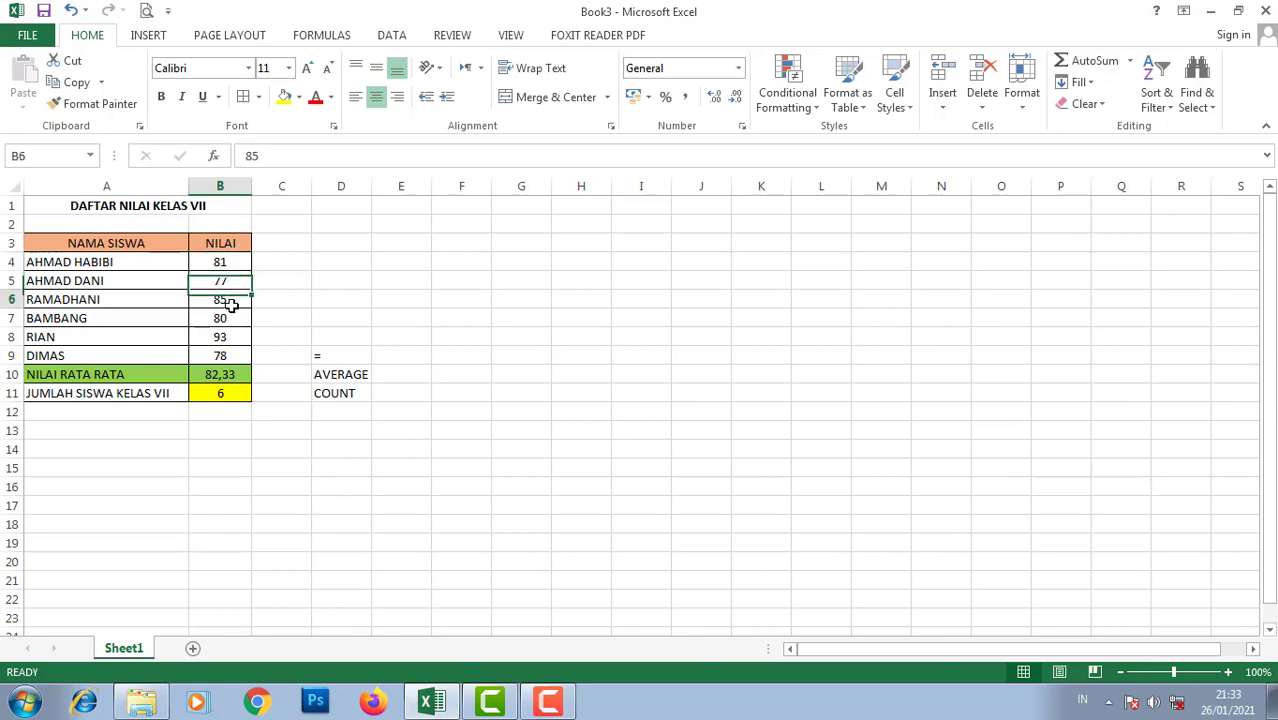
left_click(228, 356)
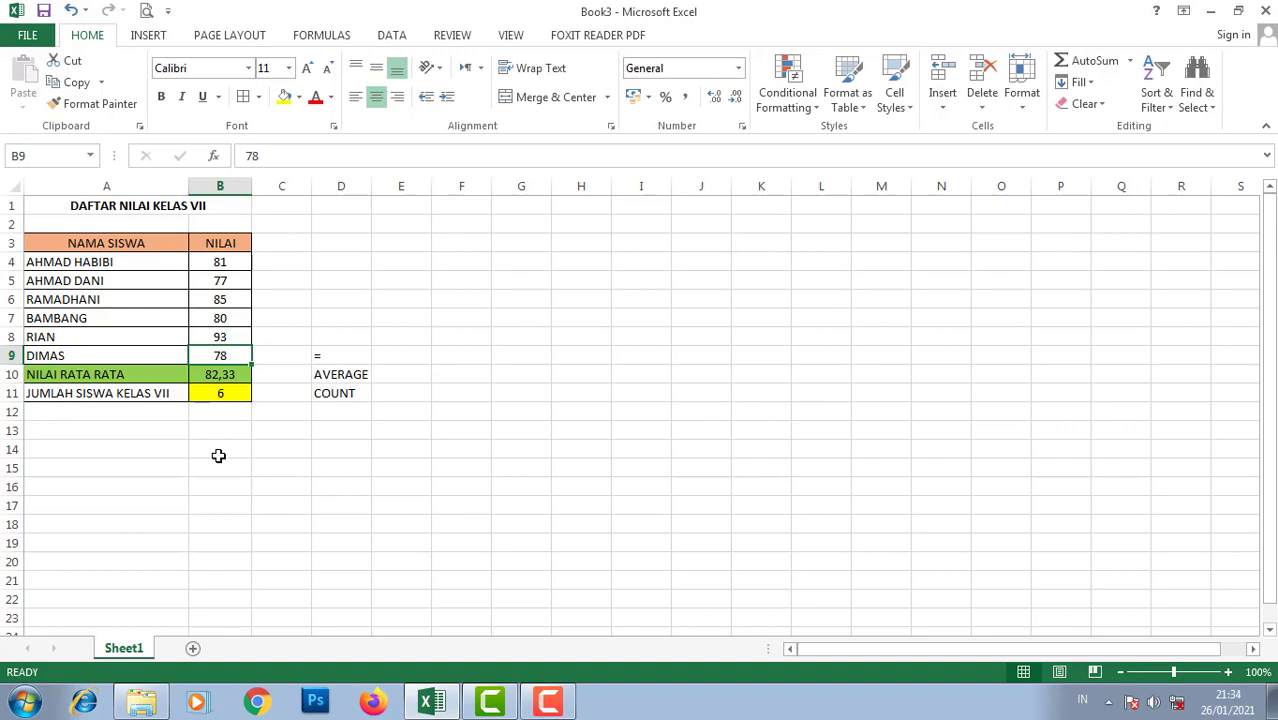
Enter the label NILAI PALING TINGGI in A12 below the student count row.
left_click(107, 414)
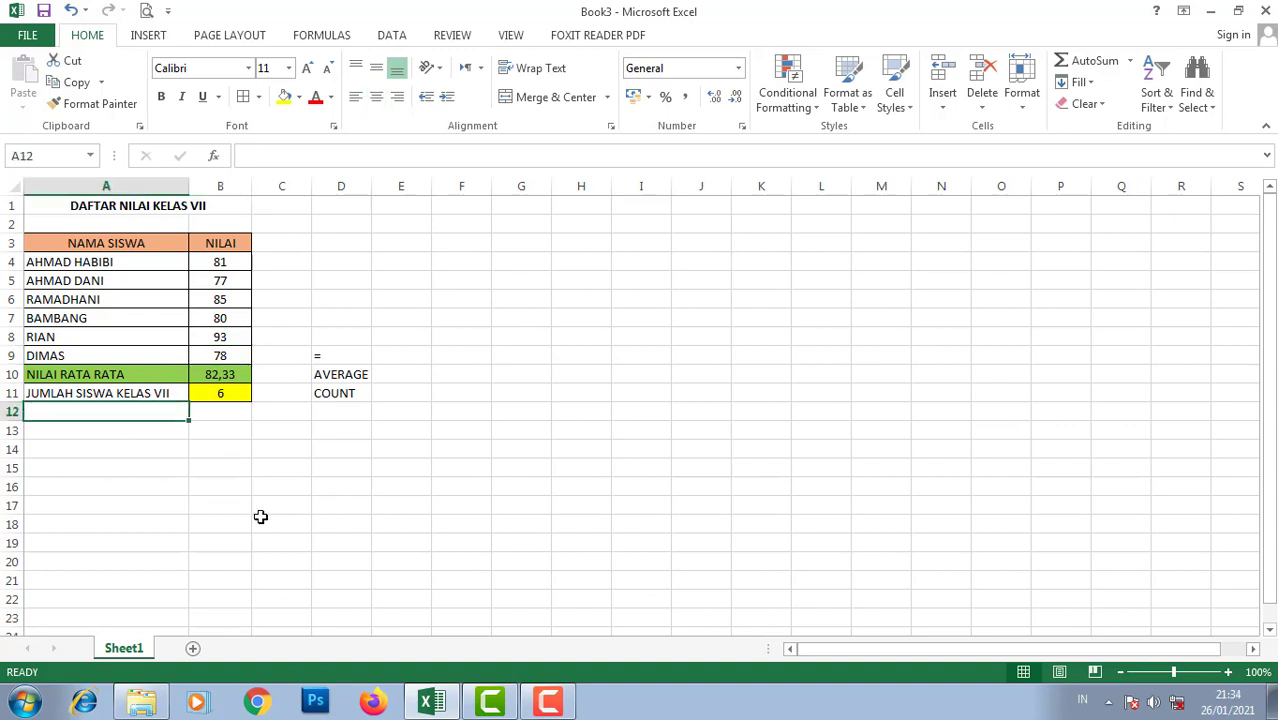
type("NILAI")
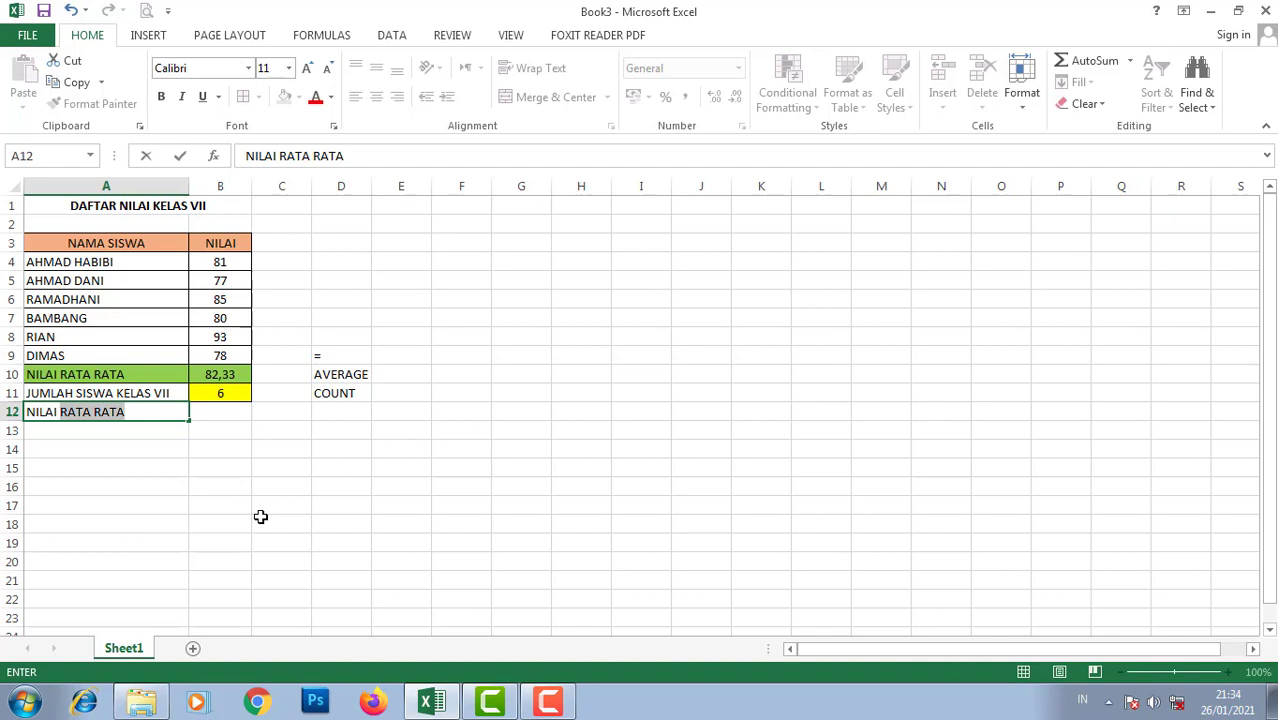
type("PA")
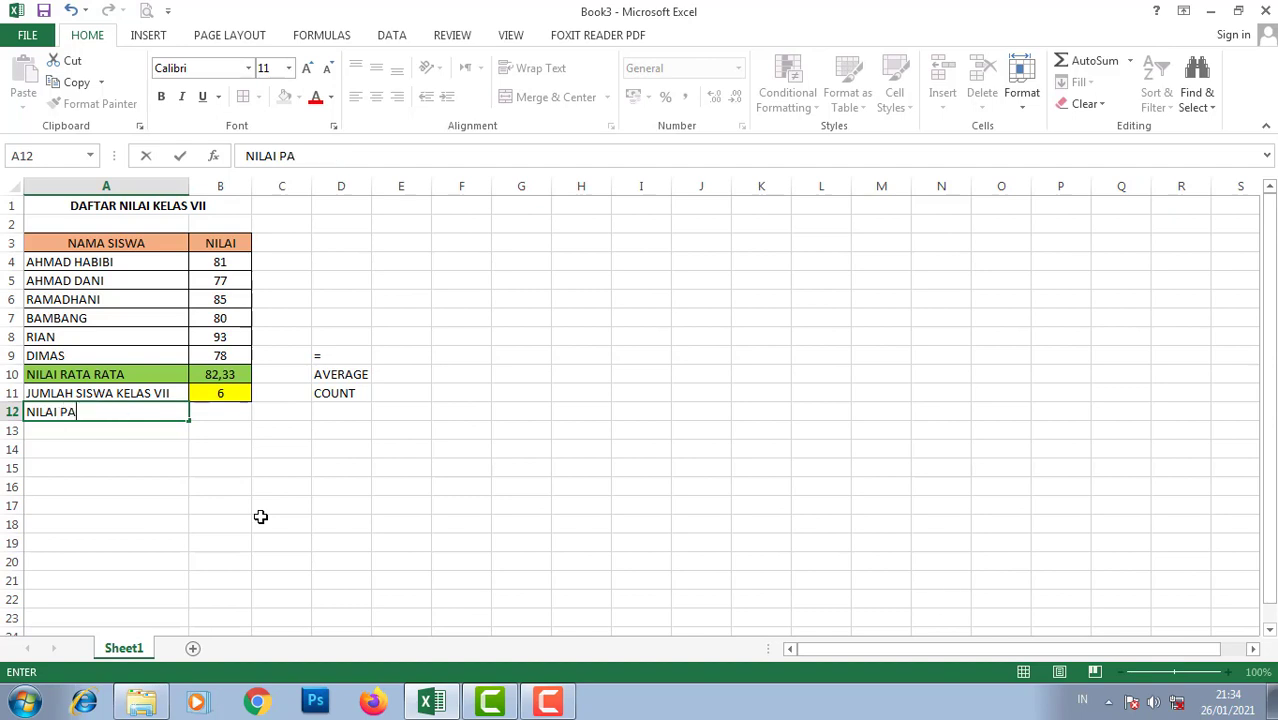
type("LING TINGGI")
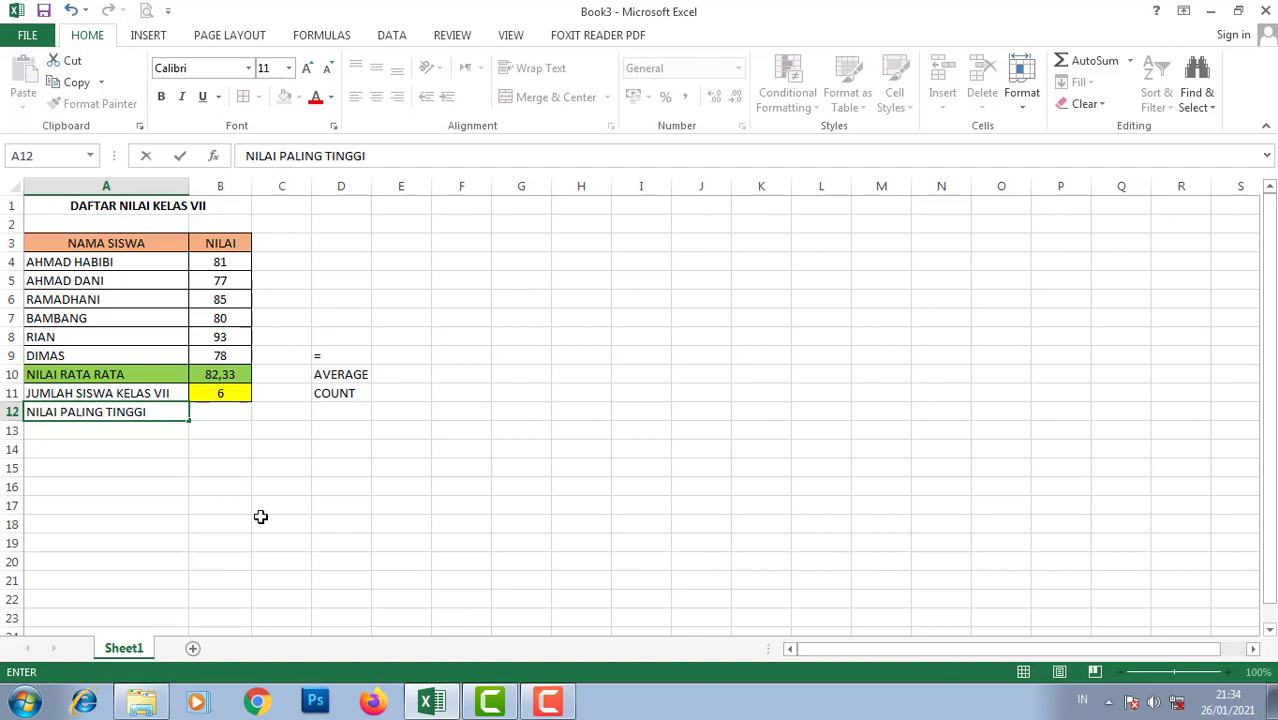
key("Return")
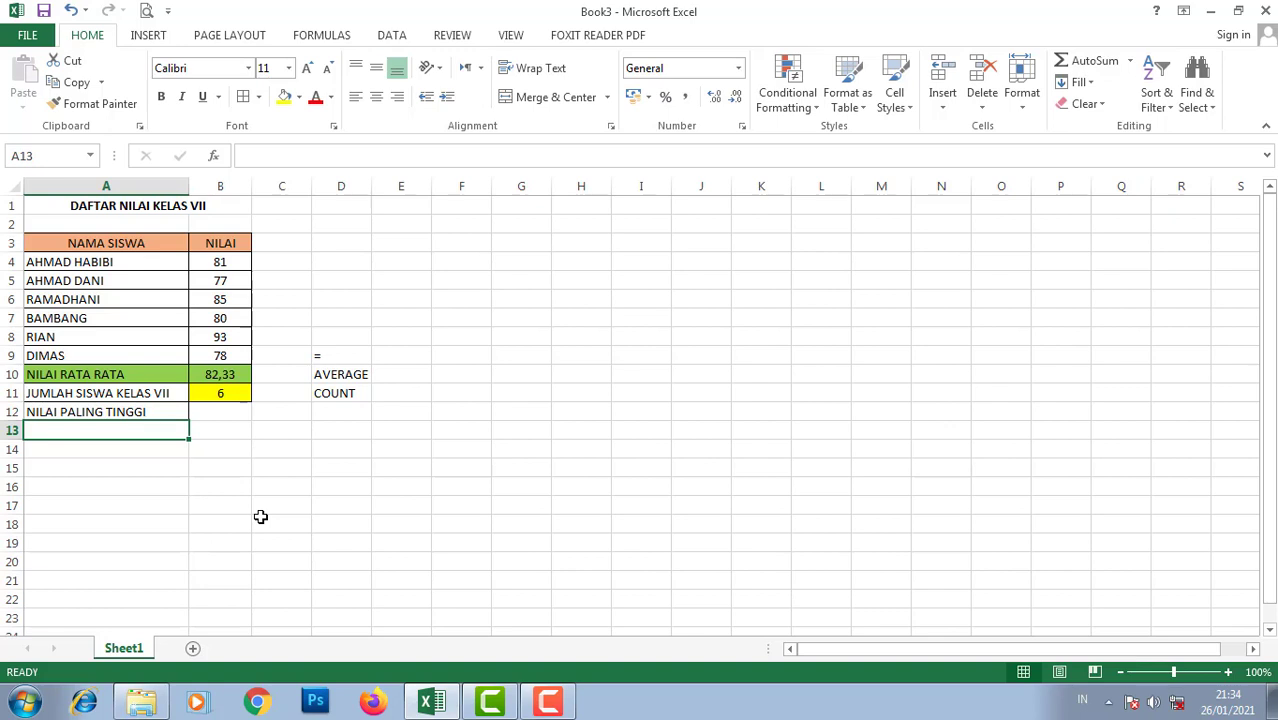
key("Up")
key("Right")
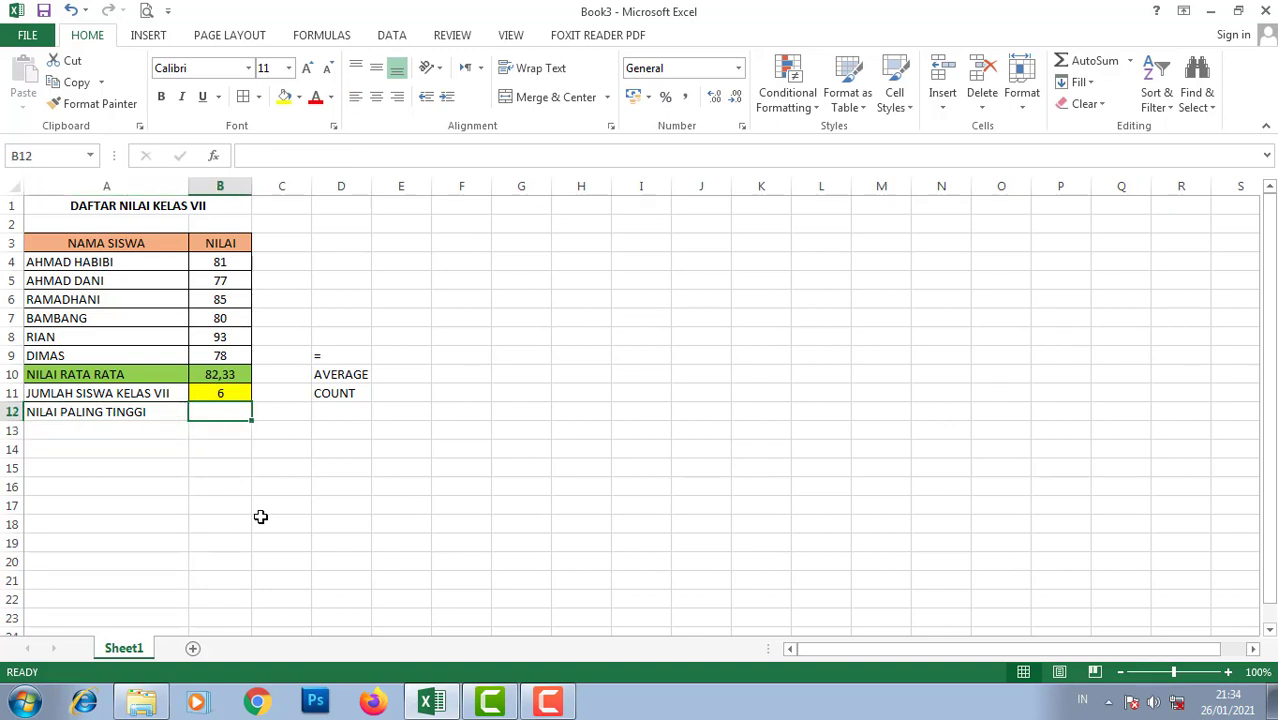
key("Right")
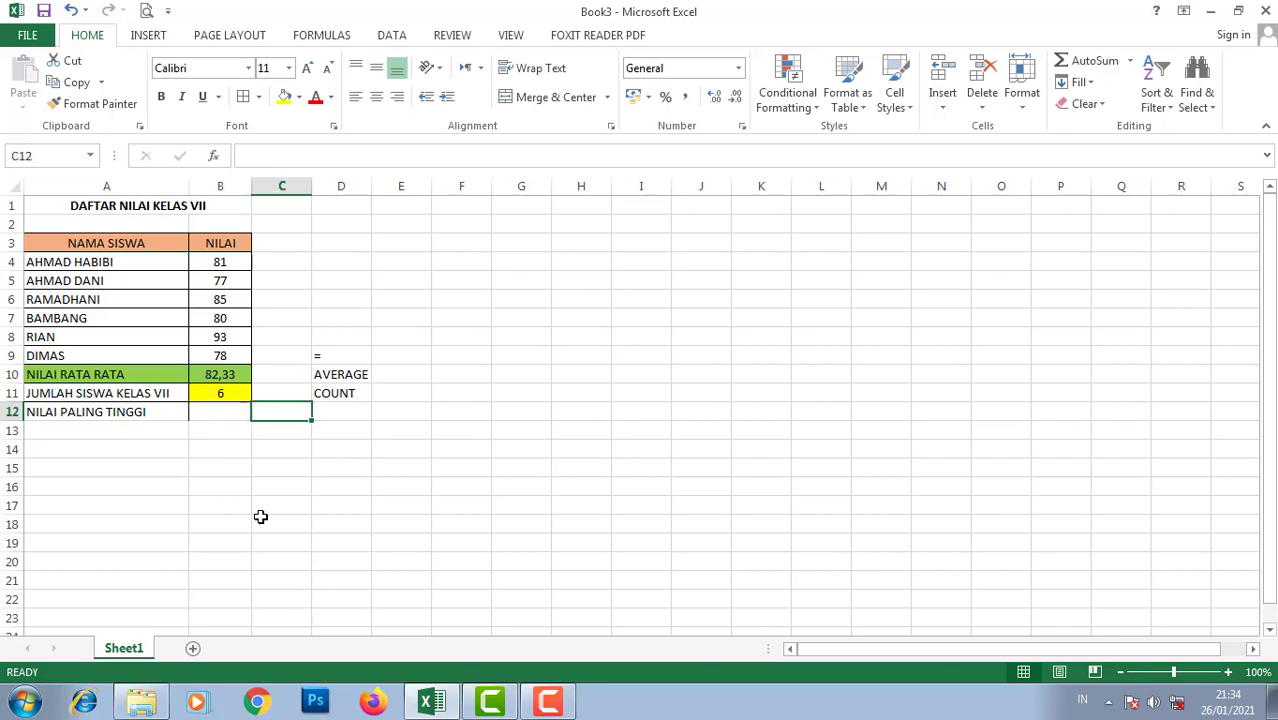
Note the function name MAX in D12, beside the highest-score row.
key("Right")
type("MAX")
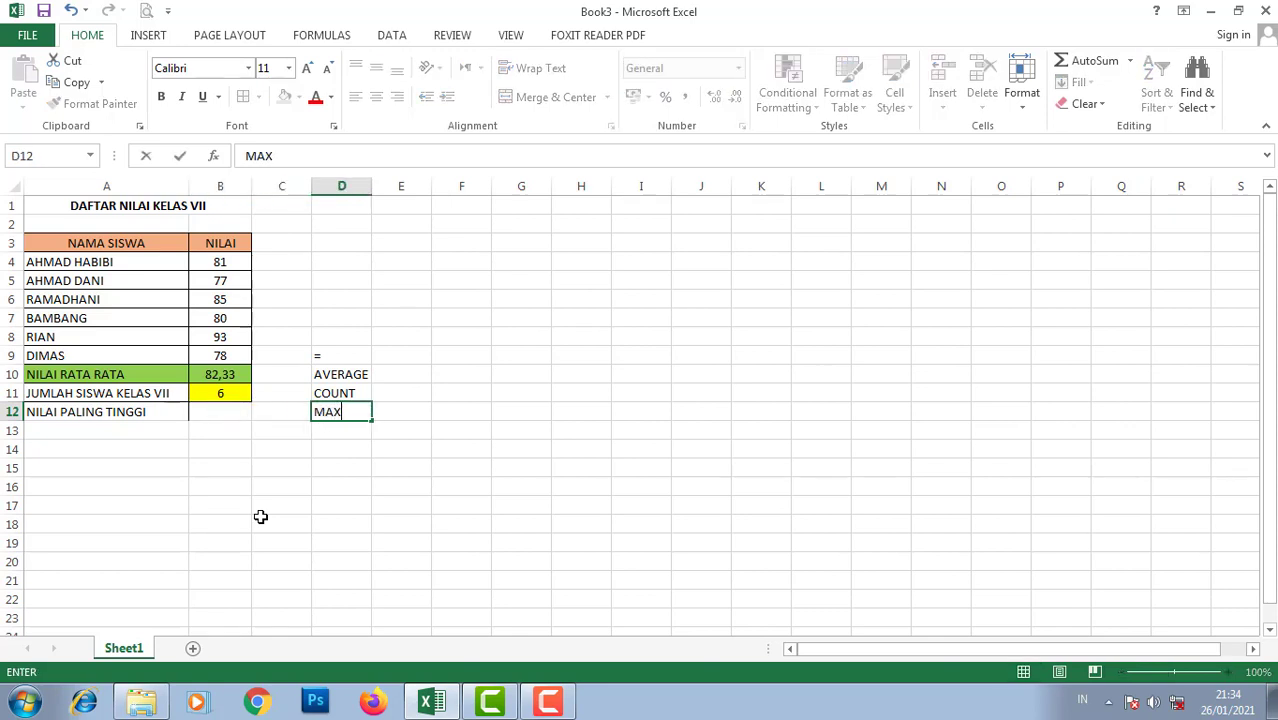
key("Return")
Calculate the highest score in B12 with =MAX(B4:B9) and center the result horizontally.
key("Up")
key("Left")
key("Left")
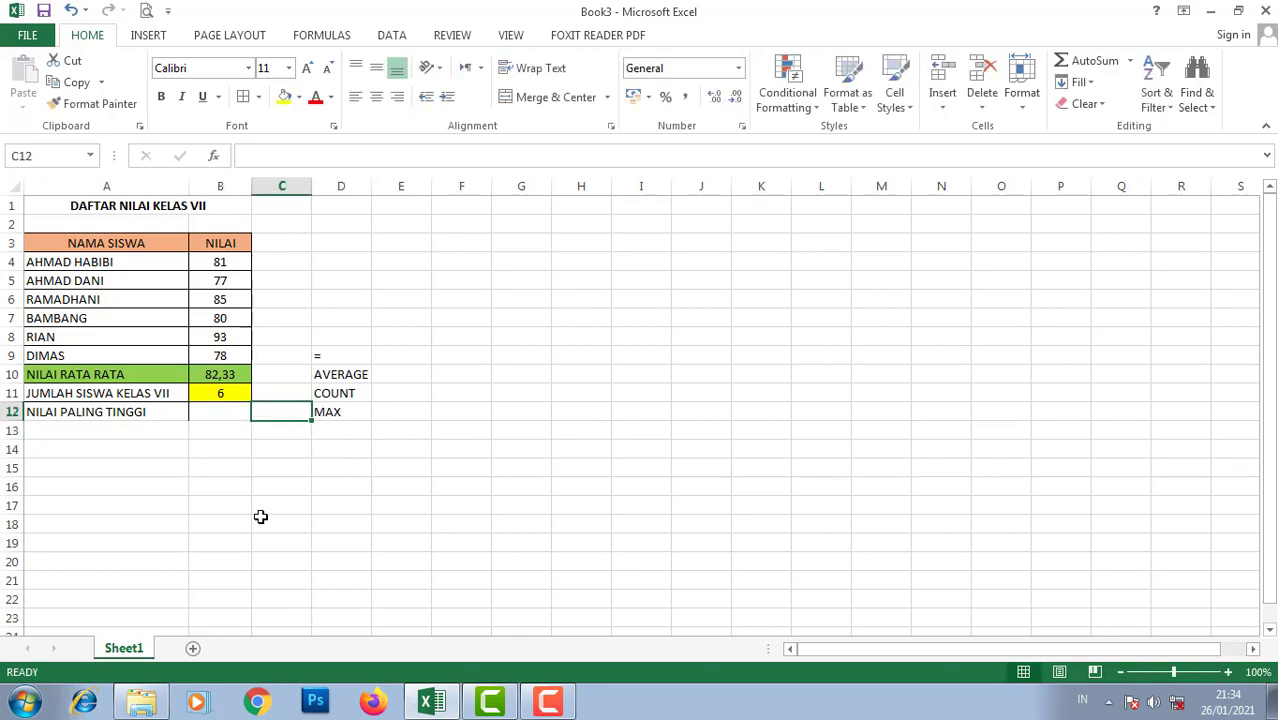
type("=")
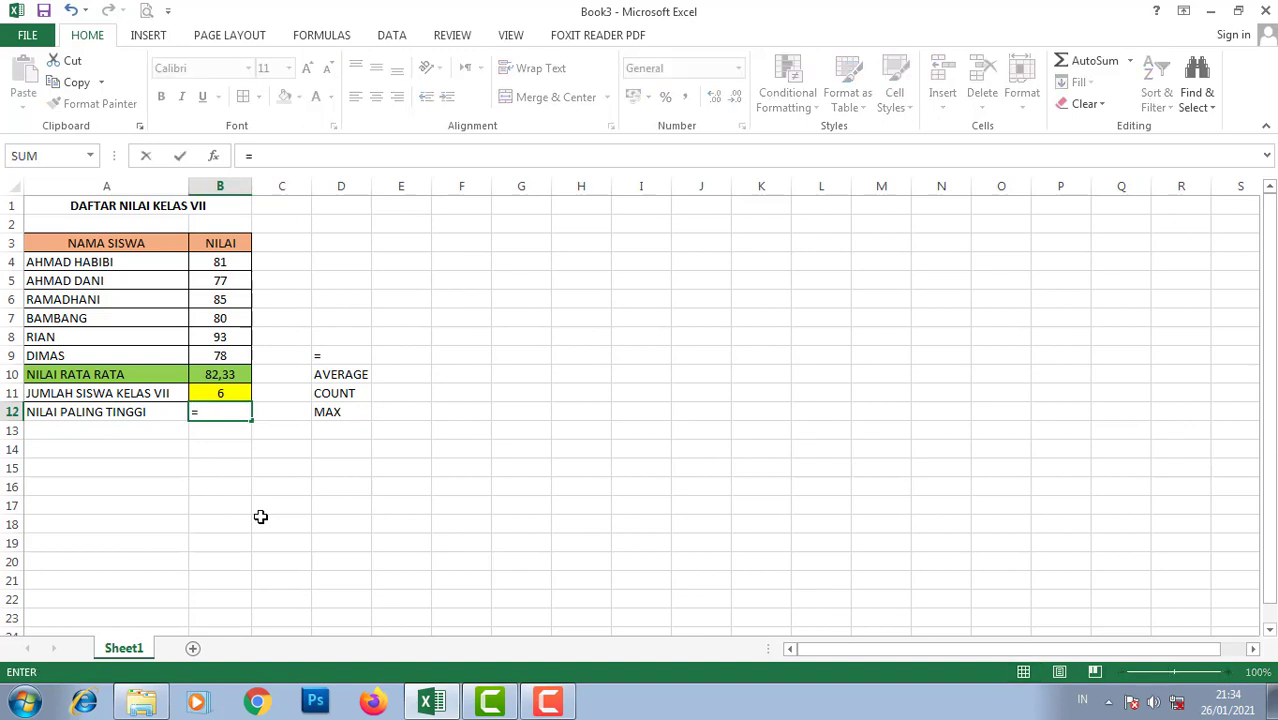
type("MAX")
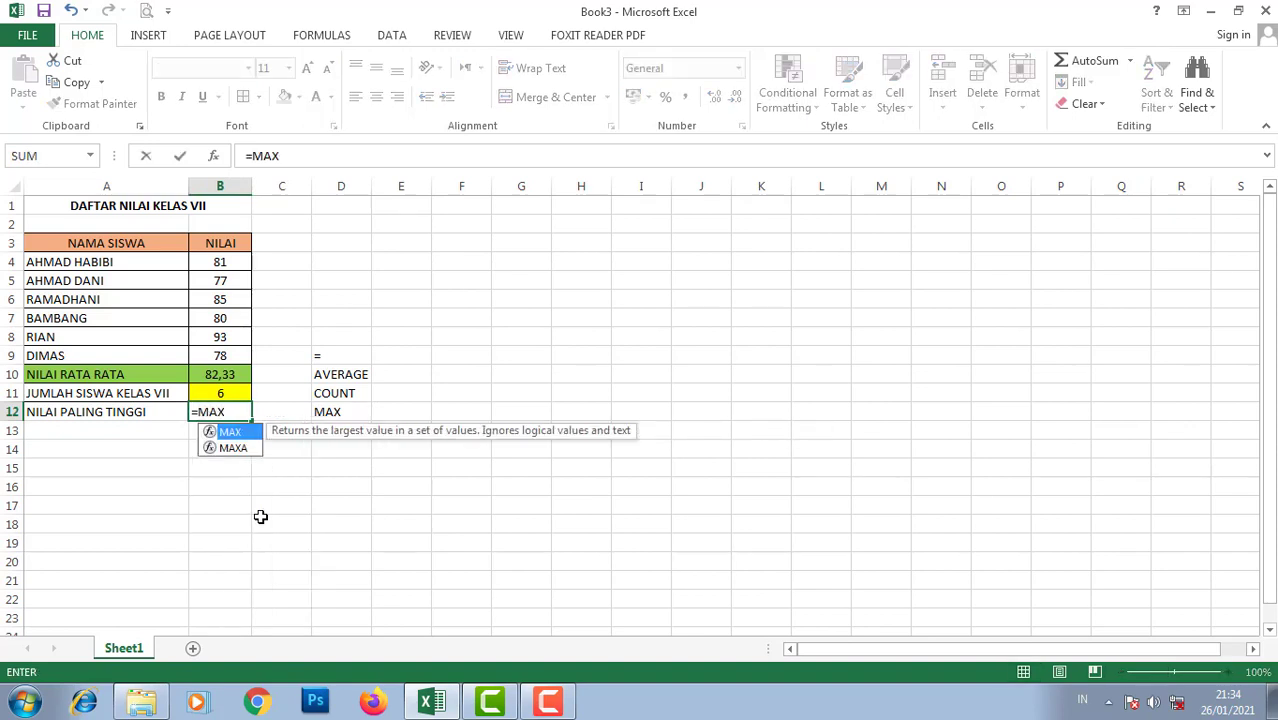
type("(")
key("Up")
key("Up")
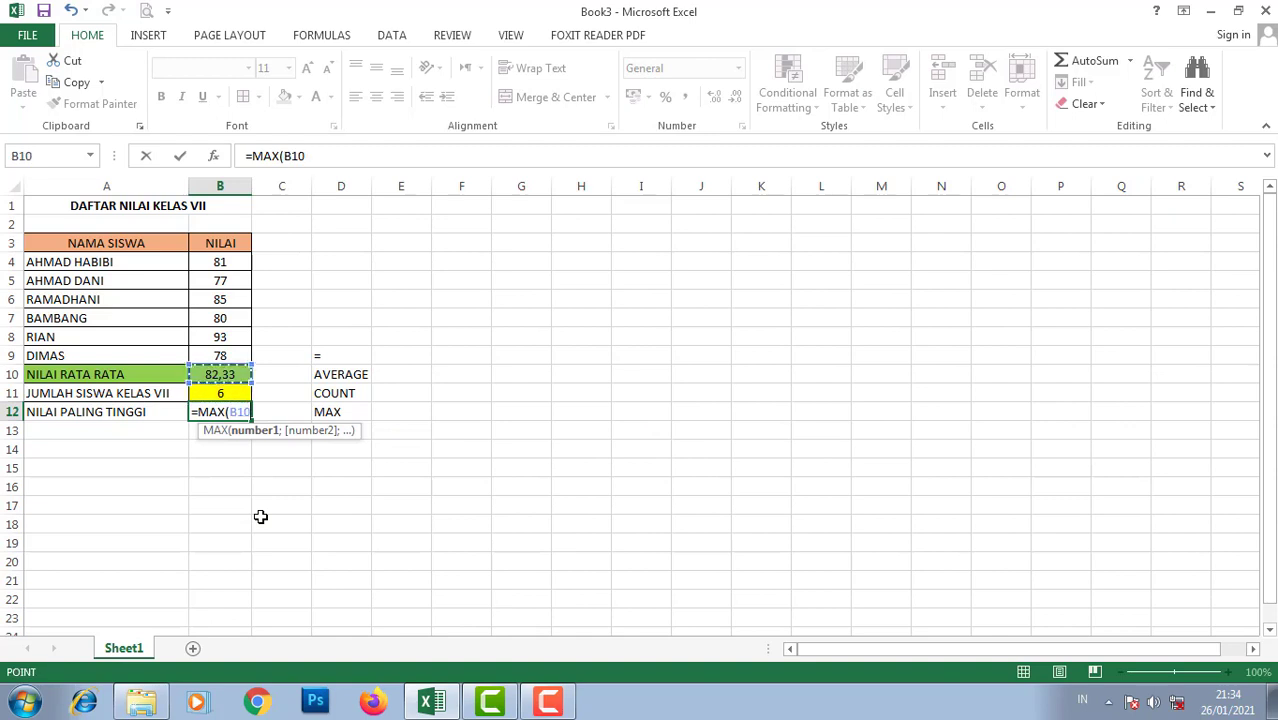
key("Up")
key("Up")
key("Up")
key("Up")
key("Up")
key("Up")
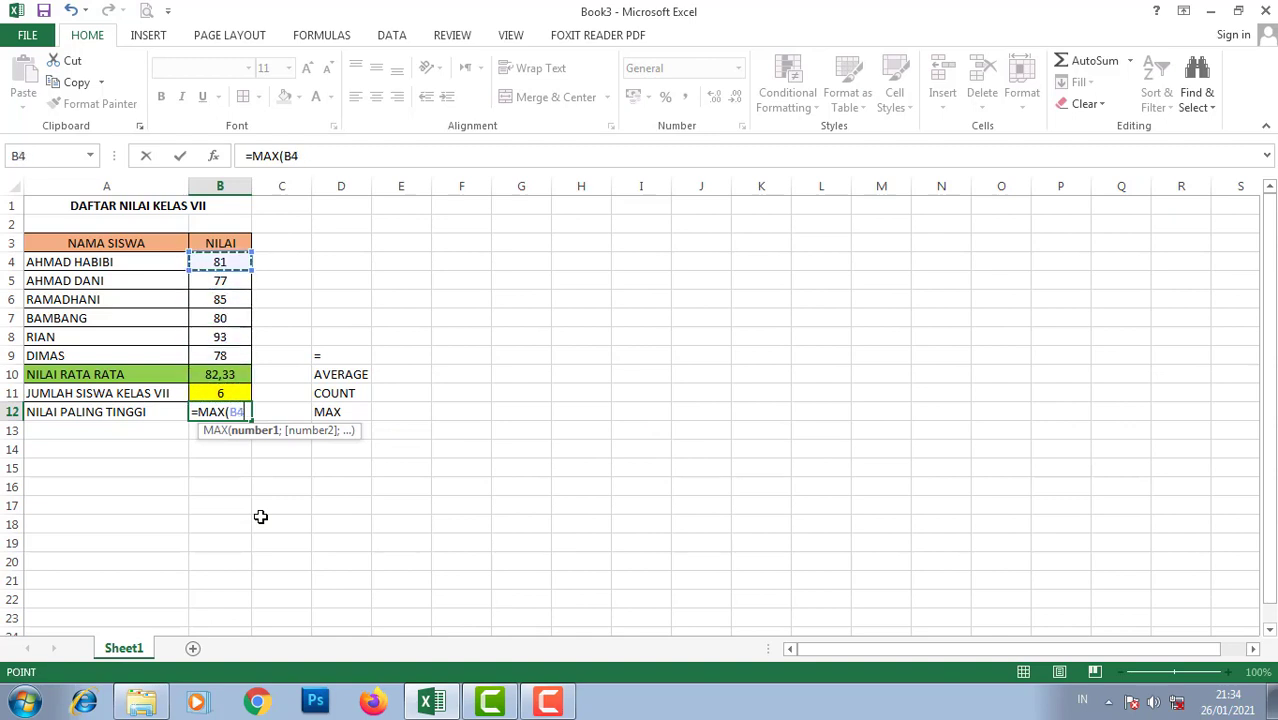
key("shift+Down")
key("shift+Down")
key("shift+Down")
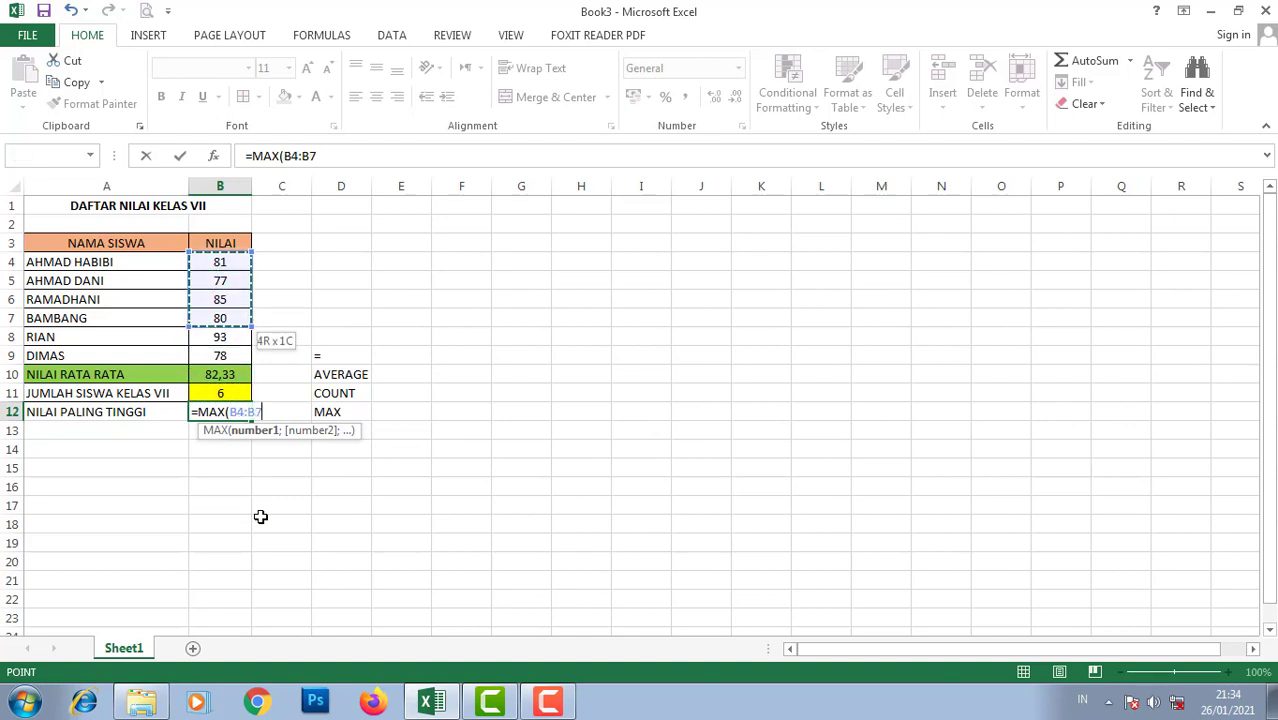
key("shift+Down")
key("shift+Down")
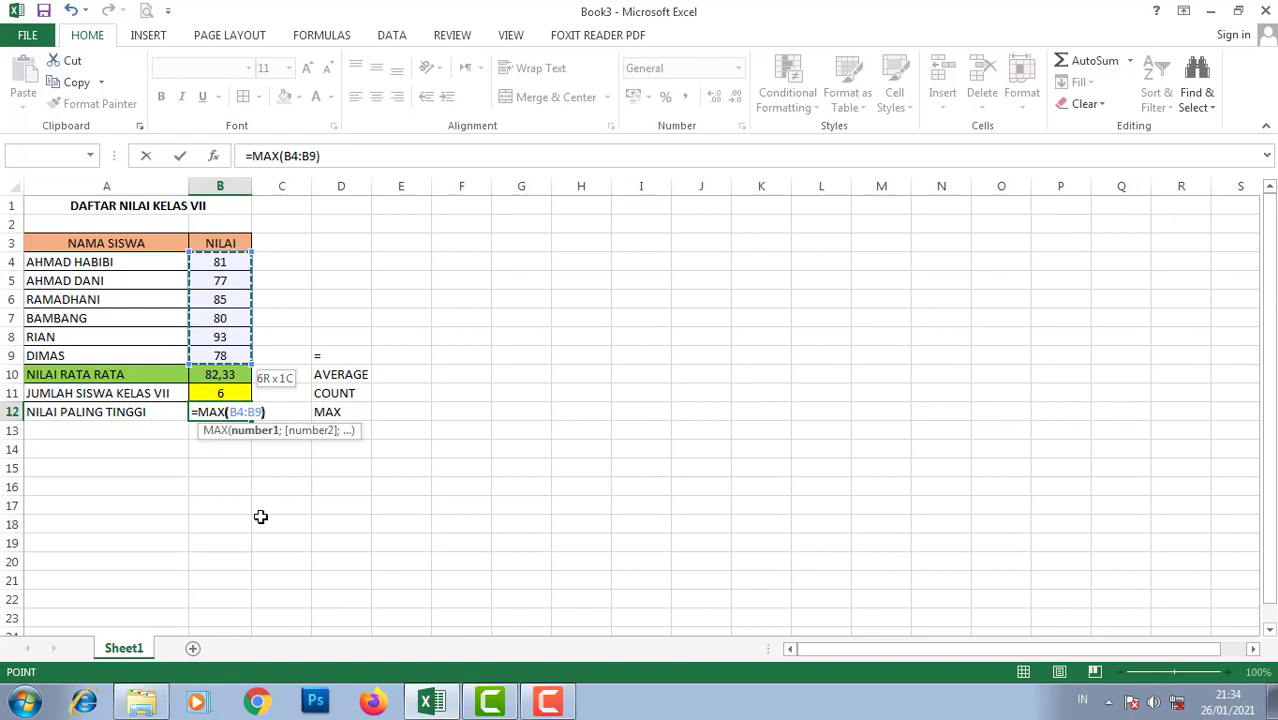
key("Return")
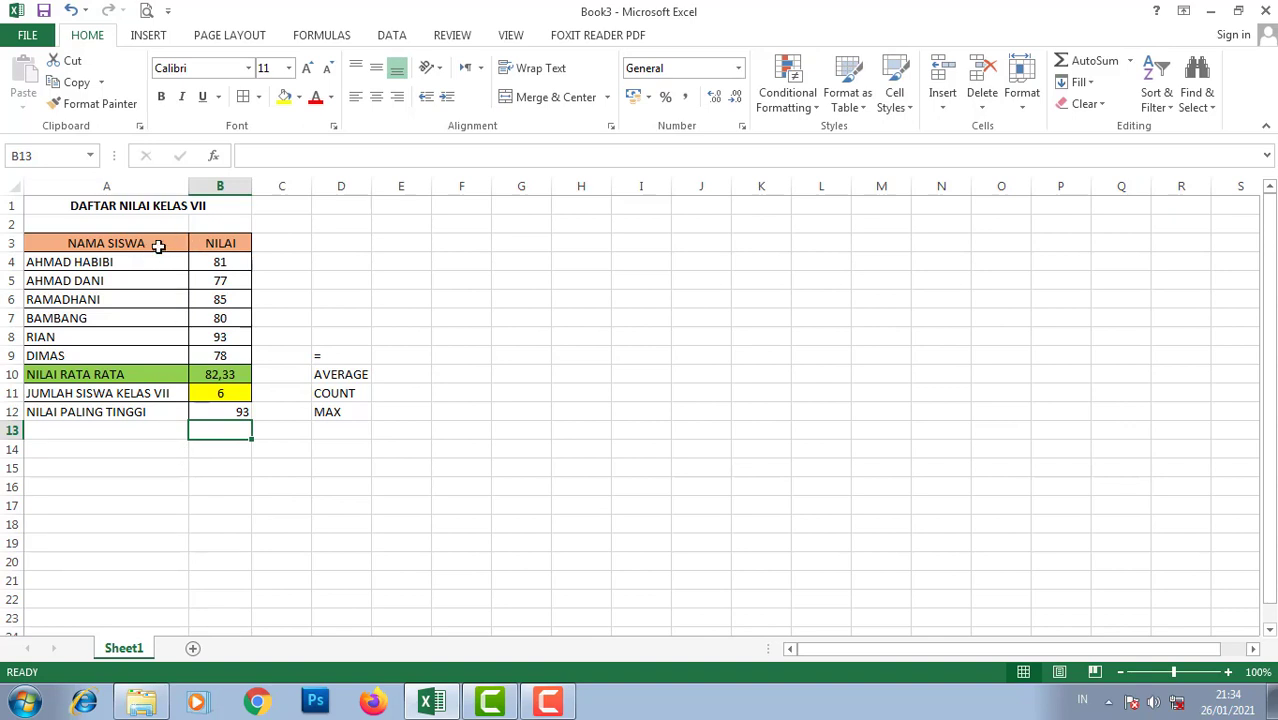
left_click(242, 414)
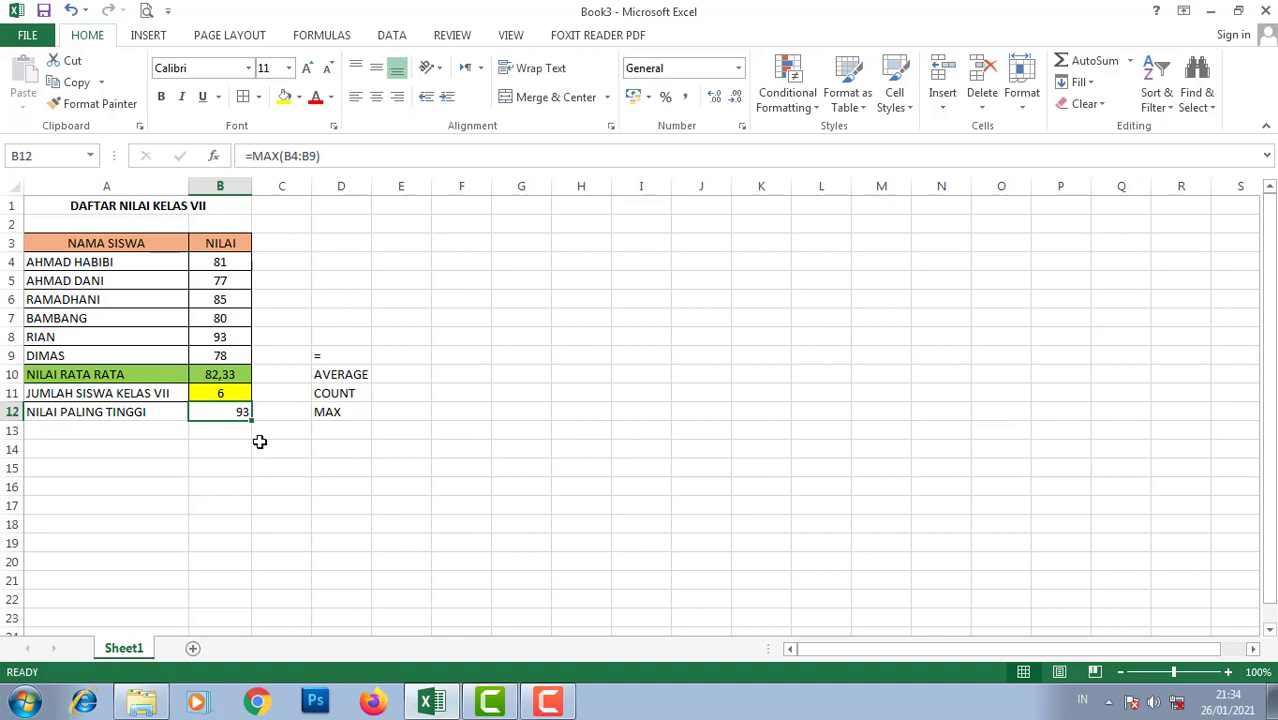
left_click(376, 96)
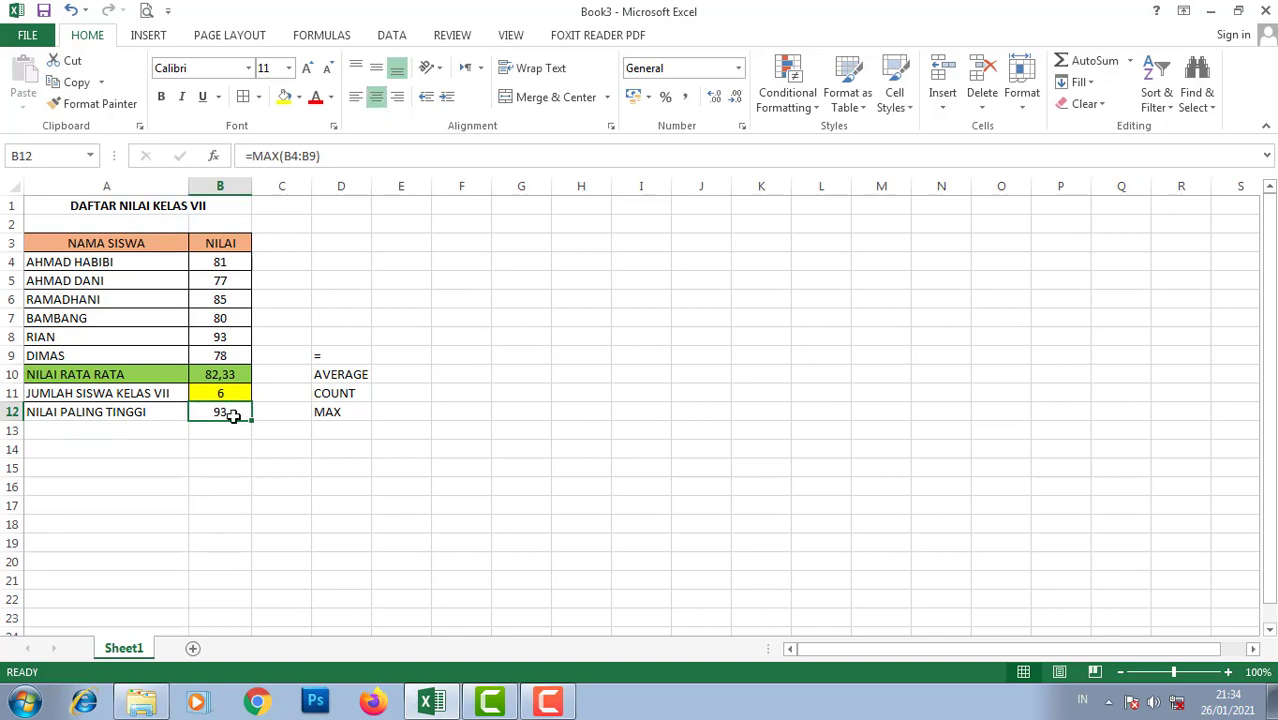
Enter the label NILAI PALING TERENDAH in A13, below the highest-score row.
left_click(118, 432)
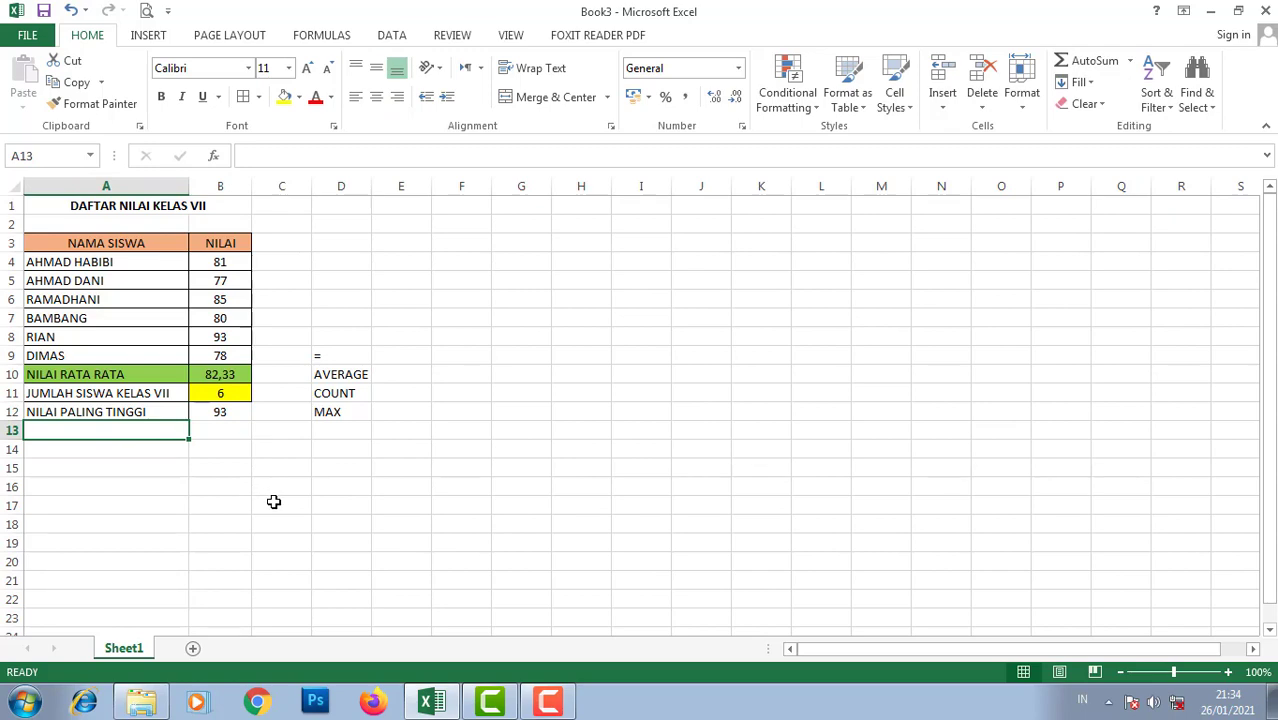
type("NILAI")
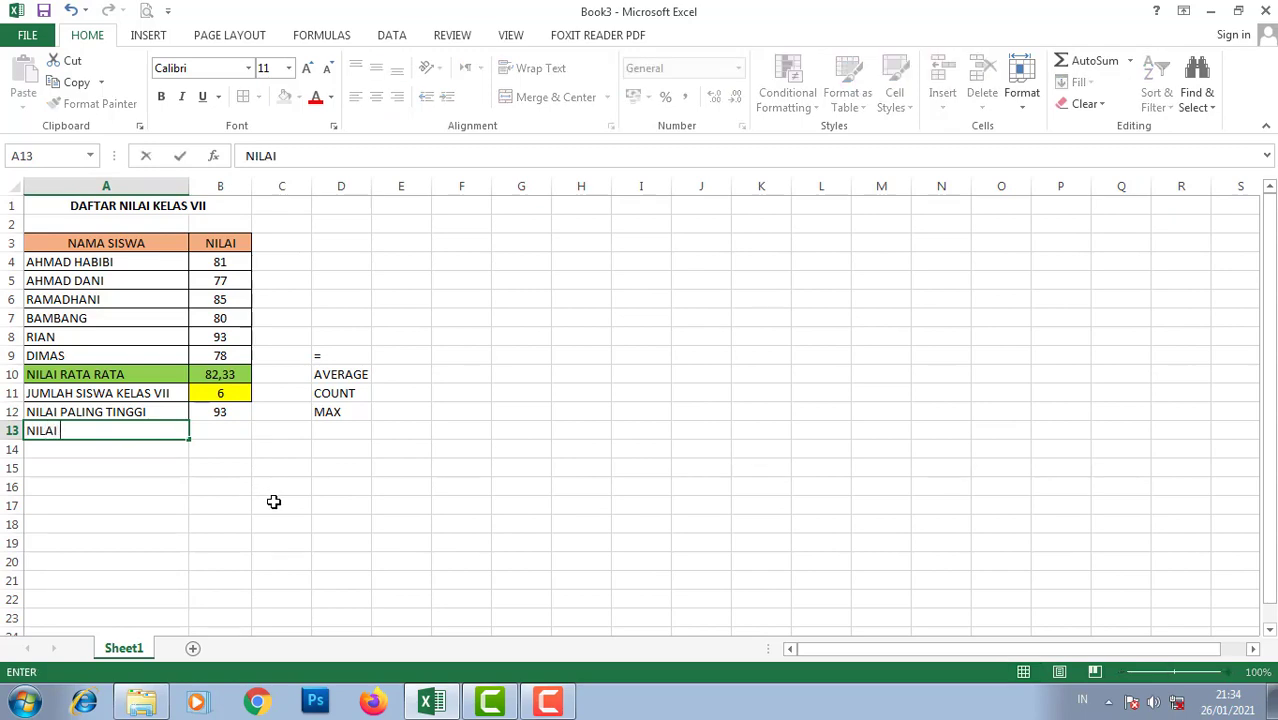
type(" PALIN")
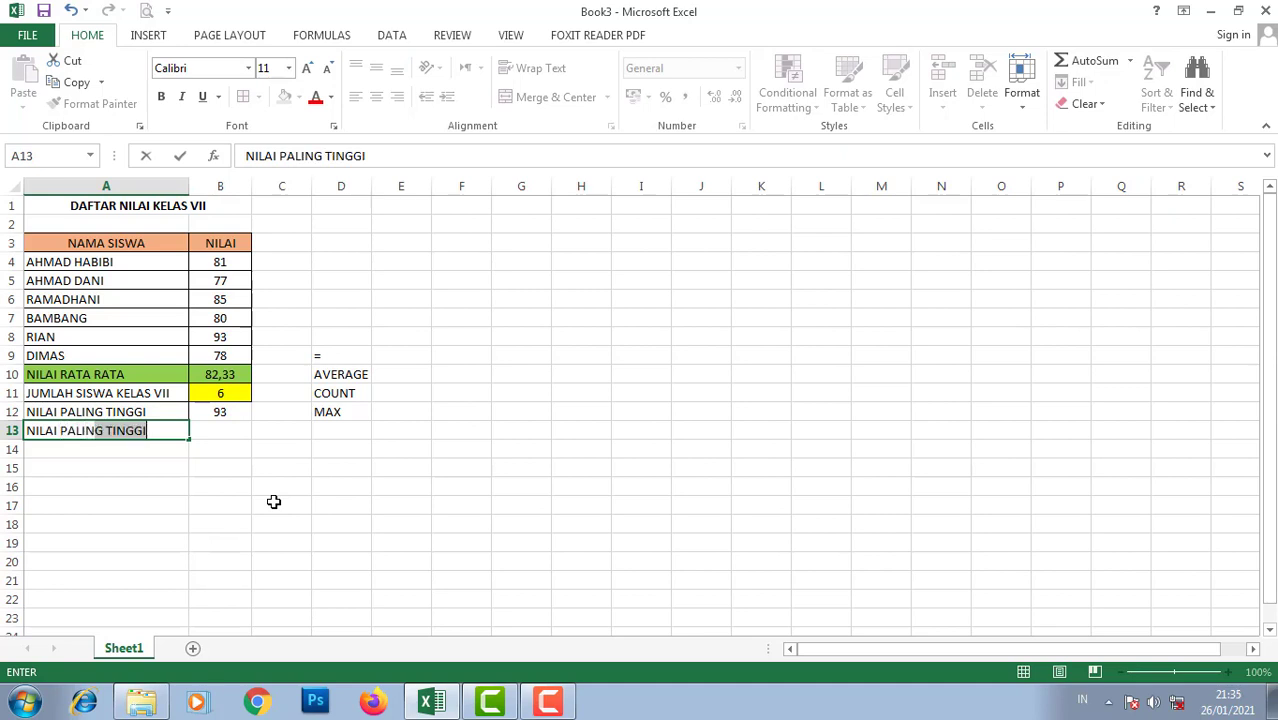
type("G TE")
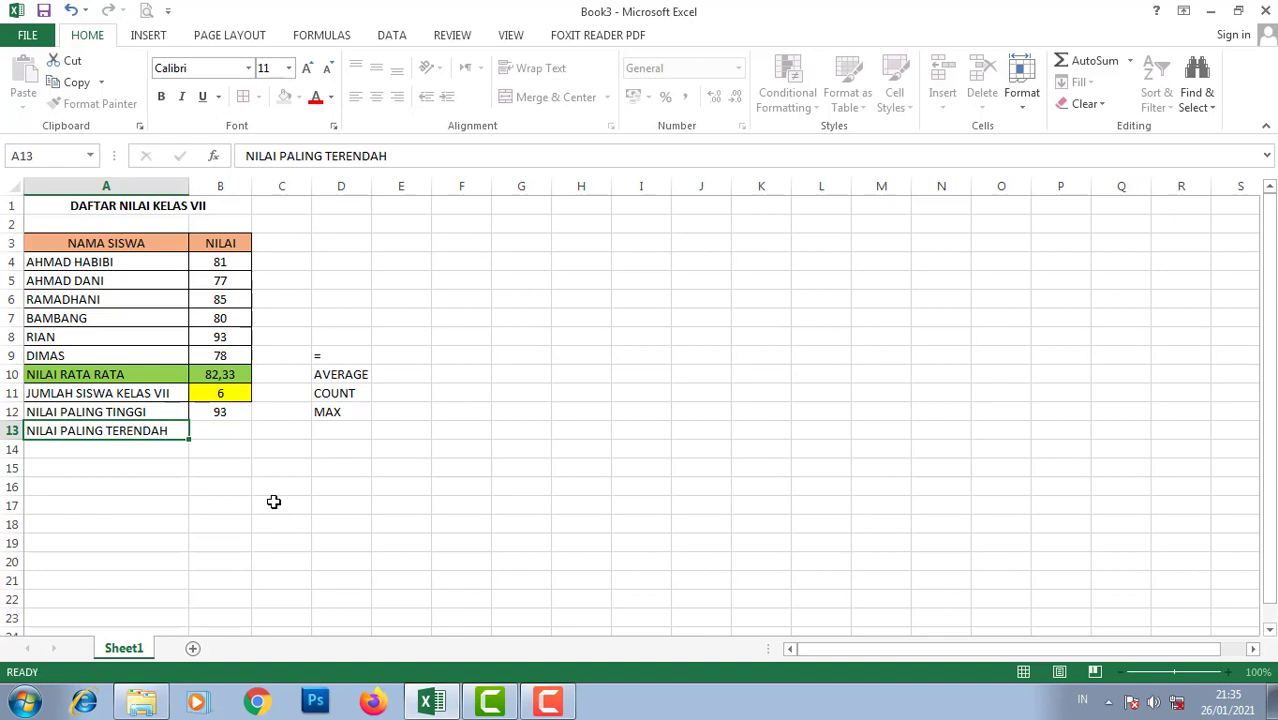
type("RENDAH")
Note the function name MIN in D13, beside the lowest-score row.
left_click(233, 433)
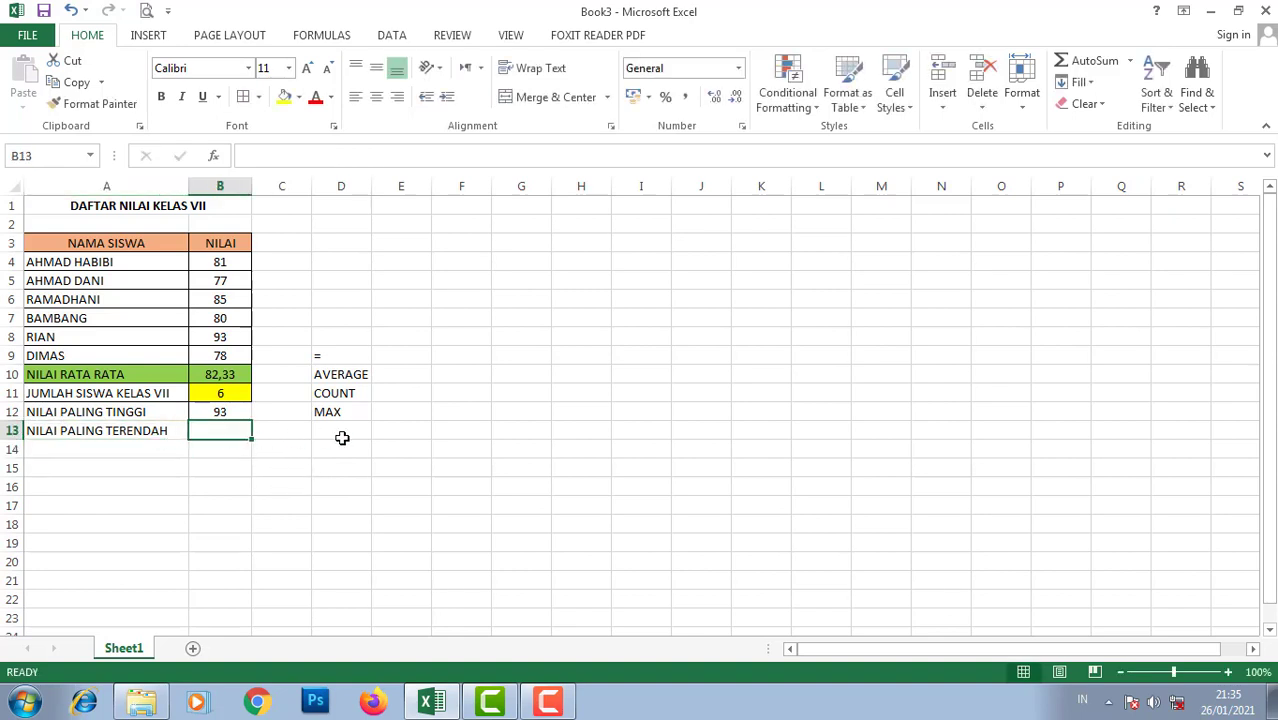
left_click(342, 438)
type("MIN")
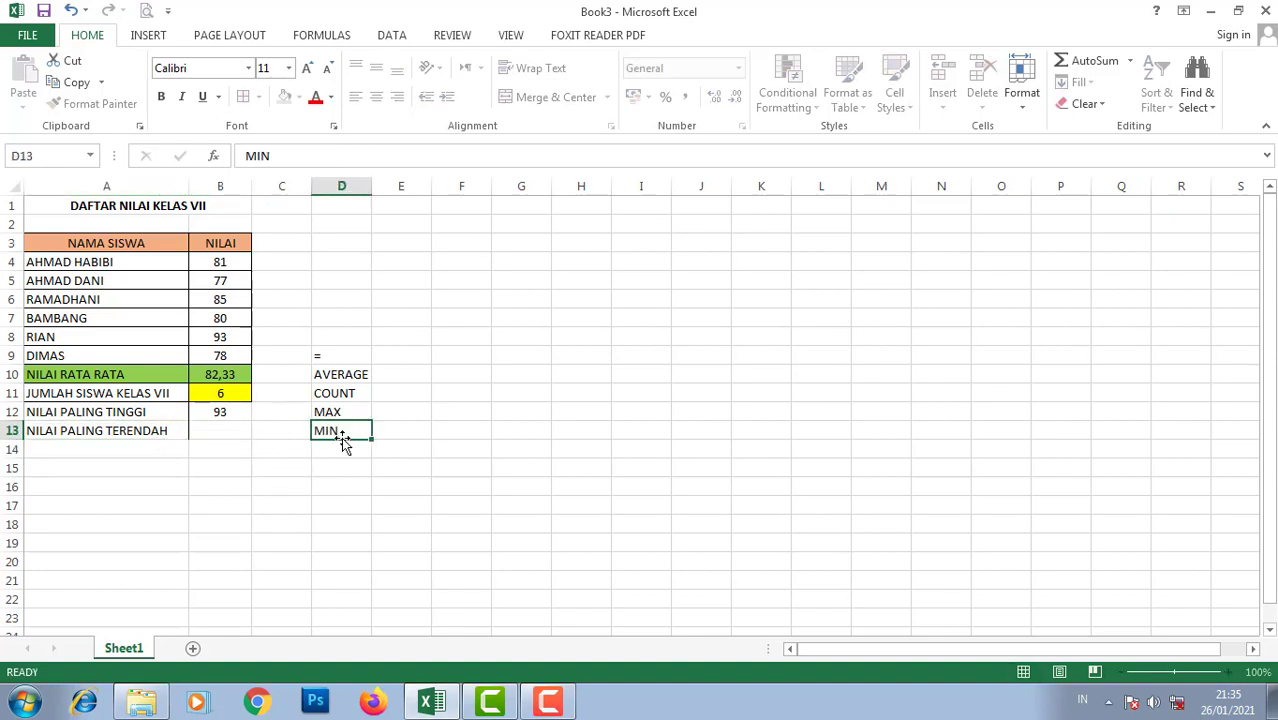
key("Return")
Calculate the lowest score in B13 with =MIN(B4:B9) and center the result horizontally.
left_click(221, 431)
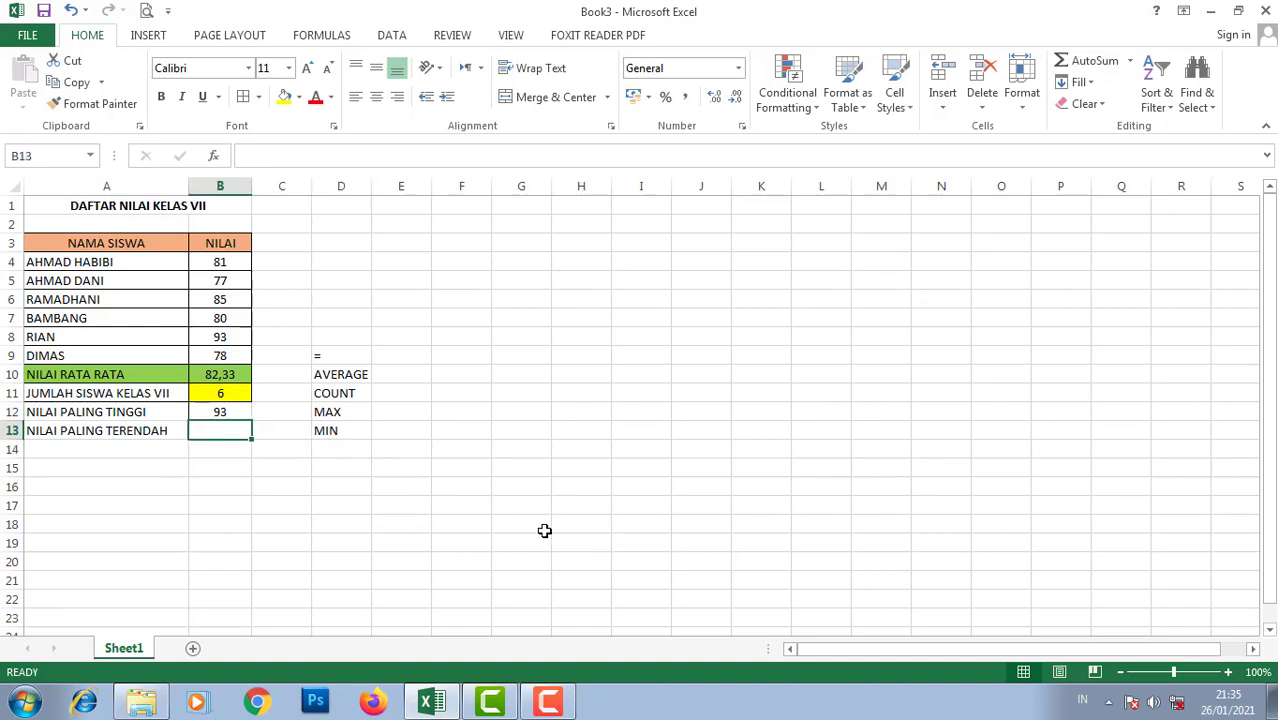
type("=")
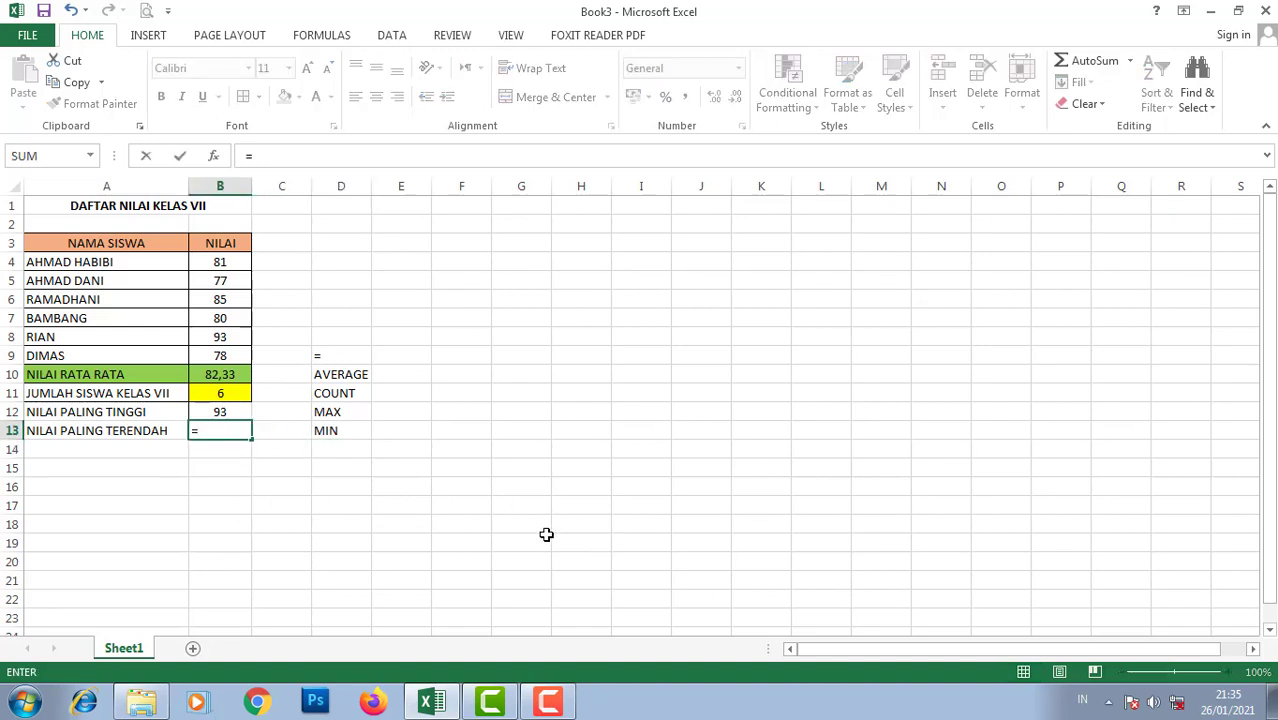
type("MIN")
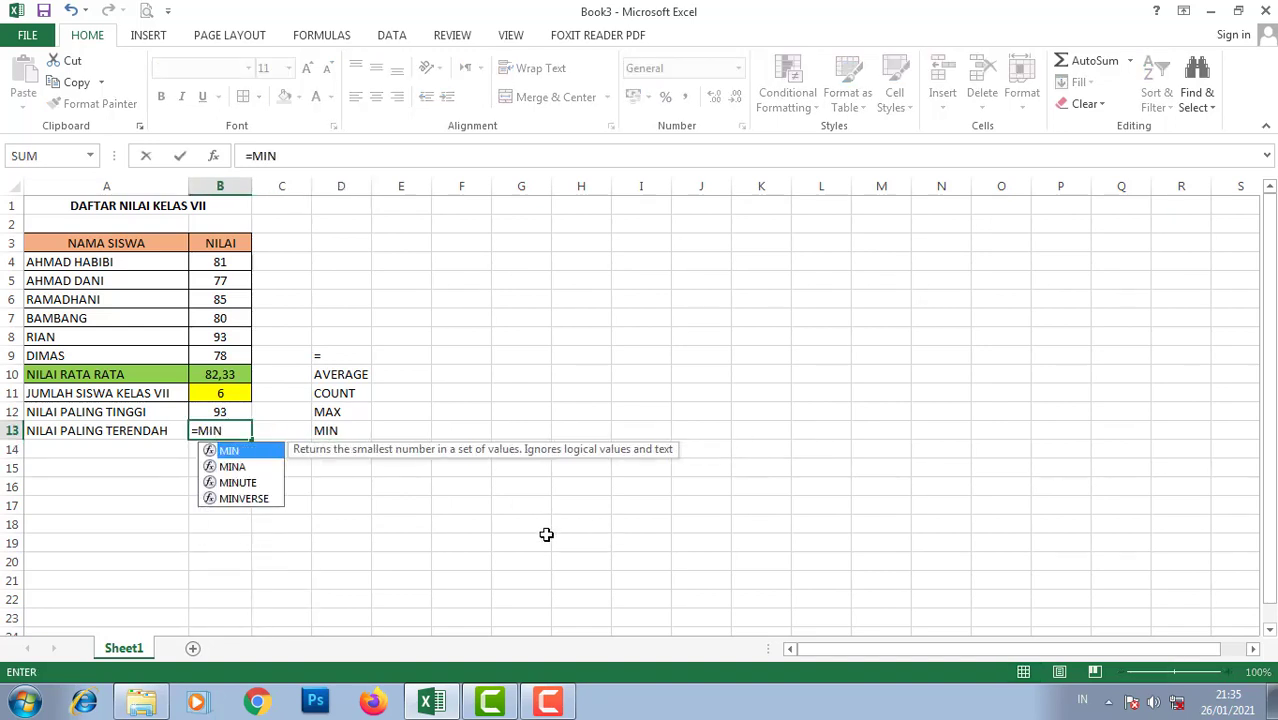
type("(")
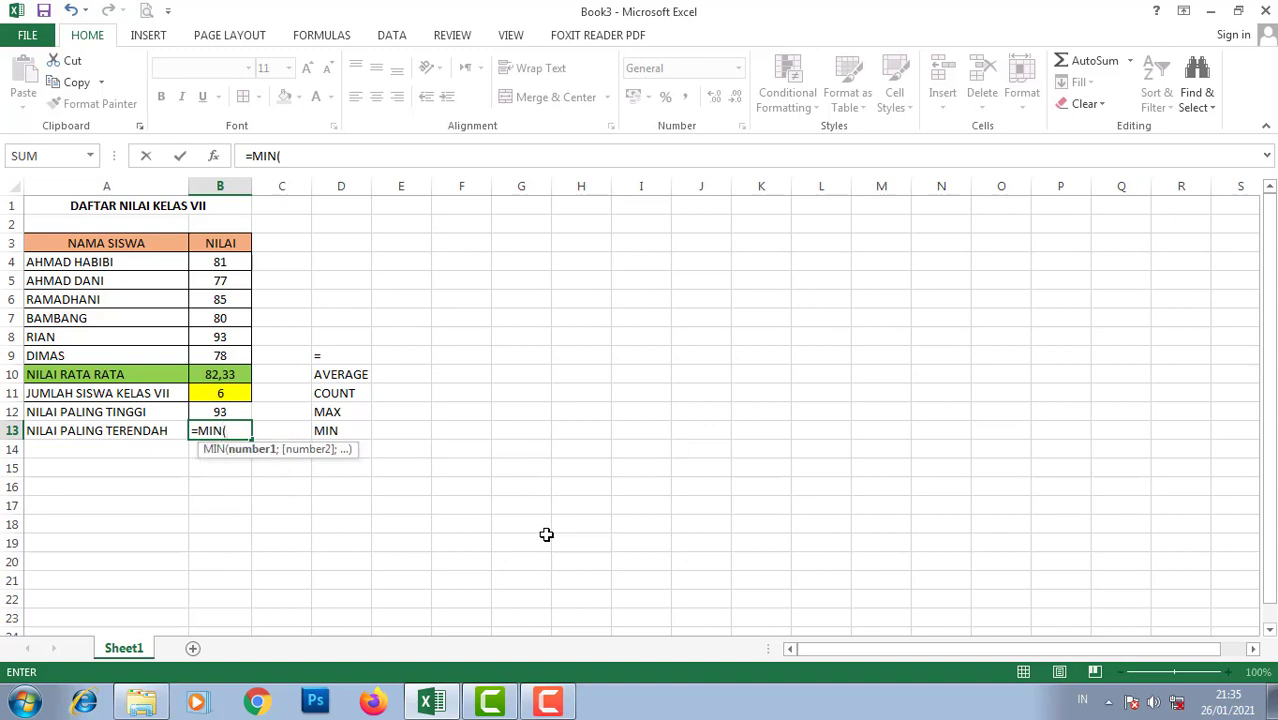
left_click(228, 260)
left_click_drag(232, 271, 231, 352)
type(")")
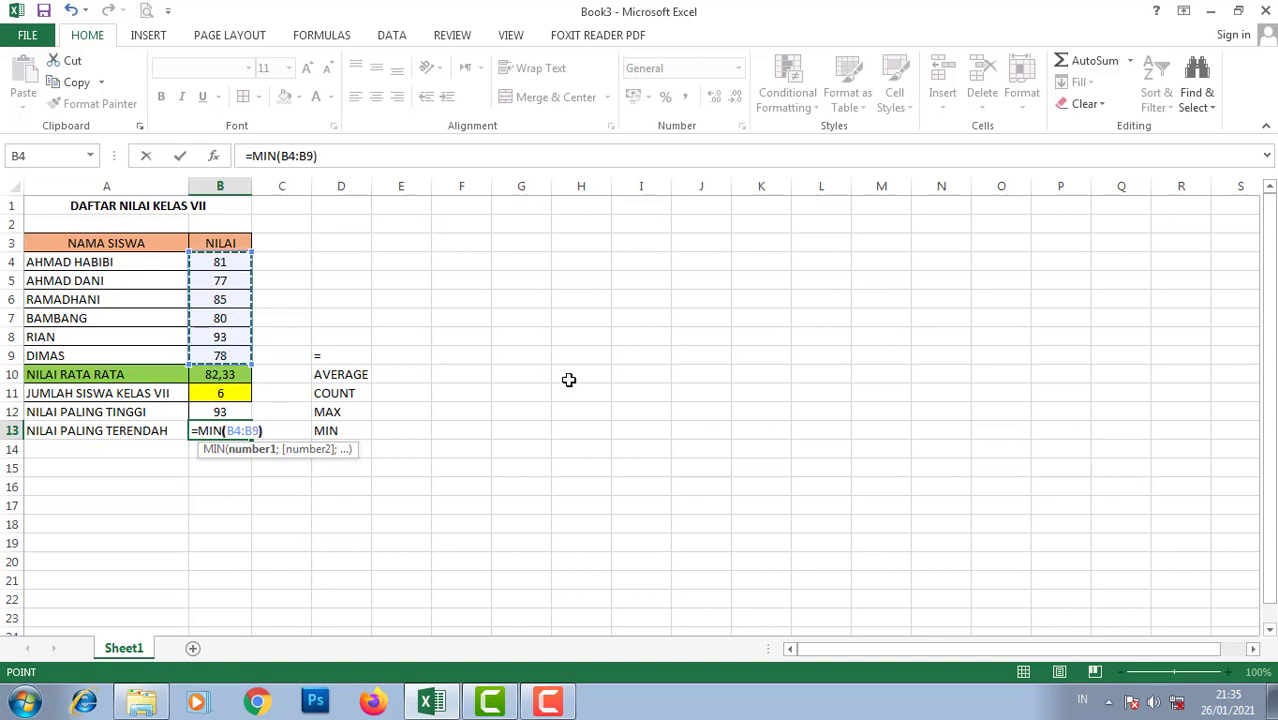
key("Return")
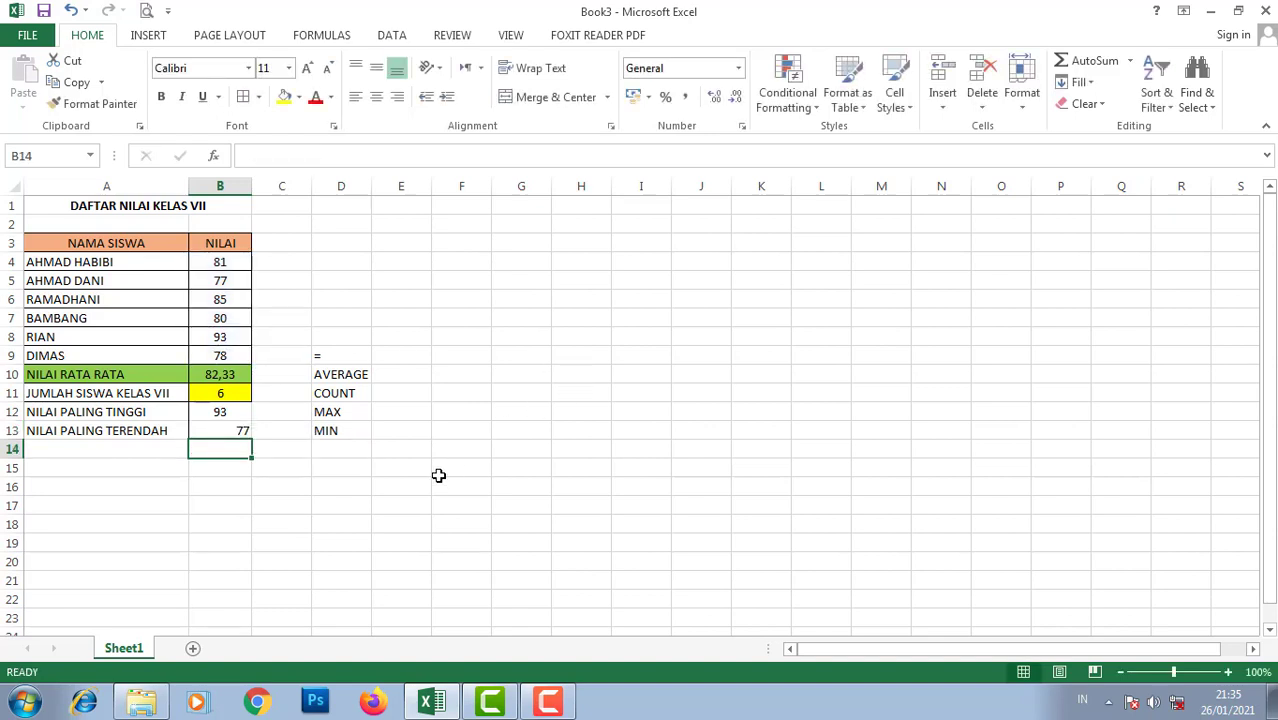
left_click(238, 431)
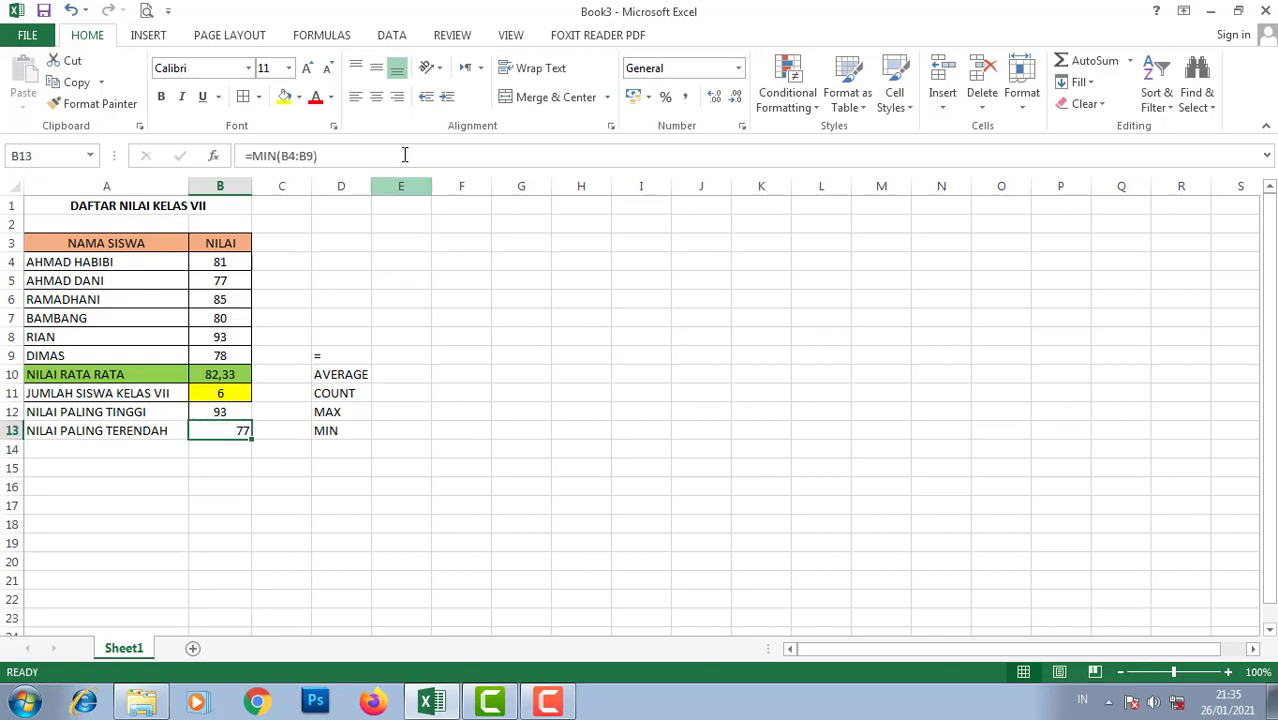
left_click(376, 96)
left_click(384, 497)
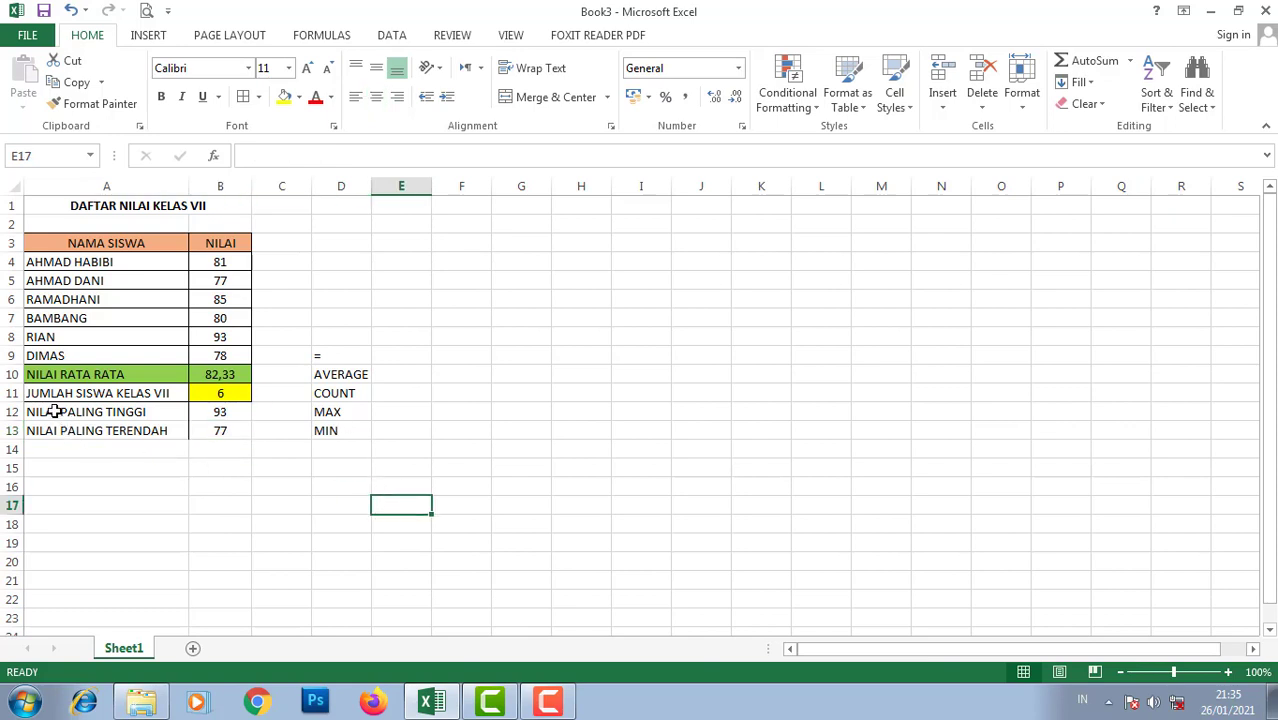
Apply all borders to the highest and lowest score rows, A12:B13.
left_click_drag(55, 412, 225, 431)
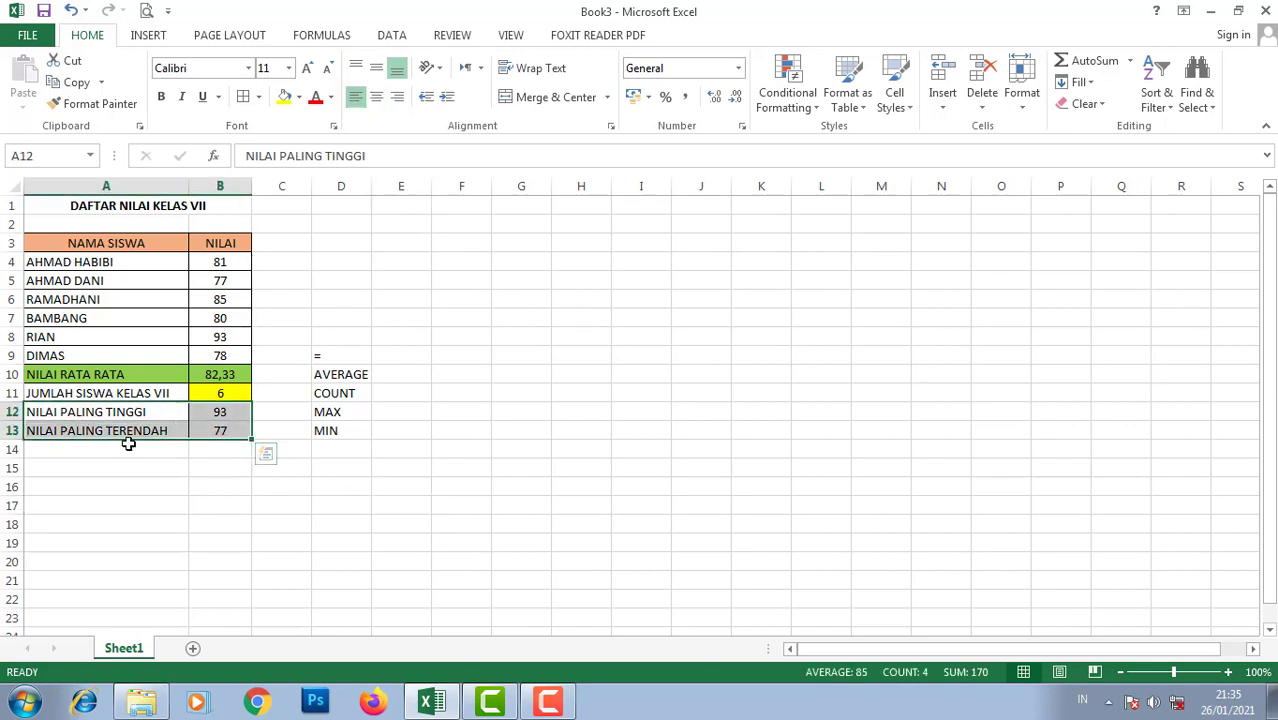
left_click(400, 478)
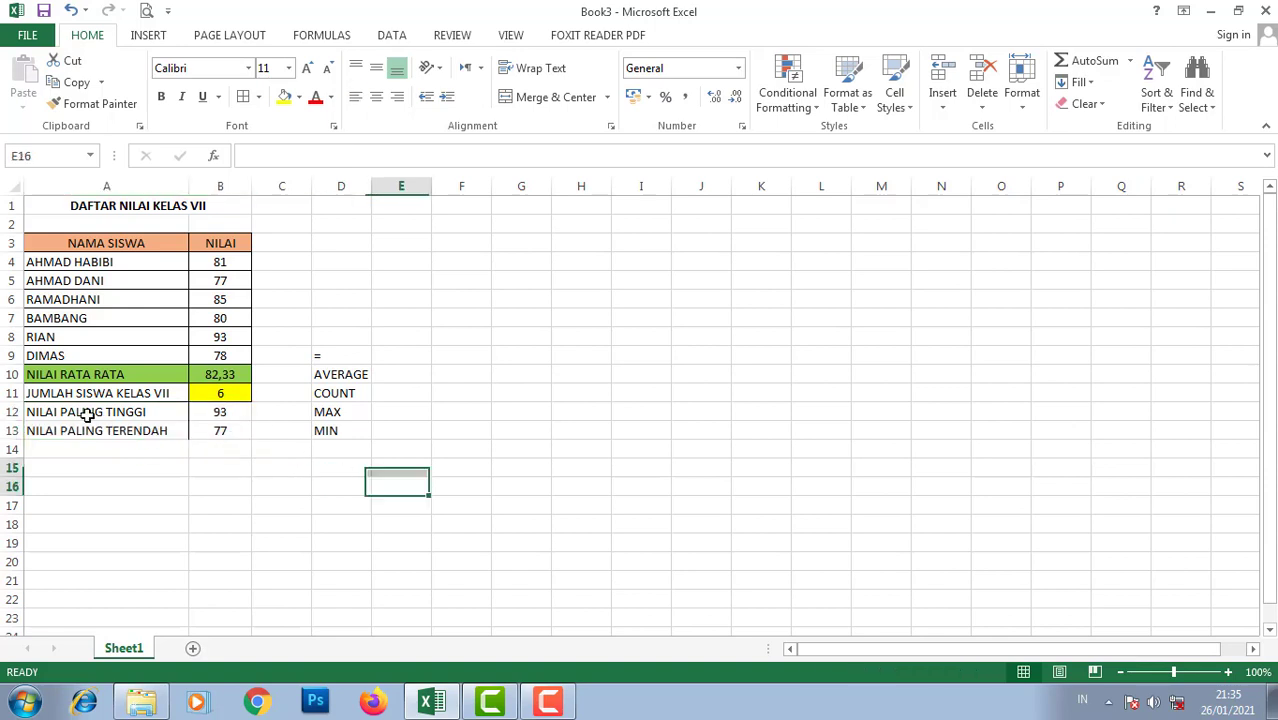
left_click_drag(54, 410, 222, 430)
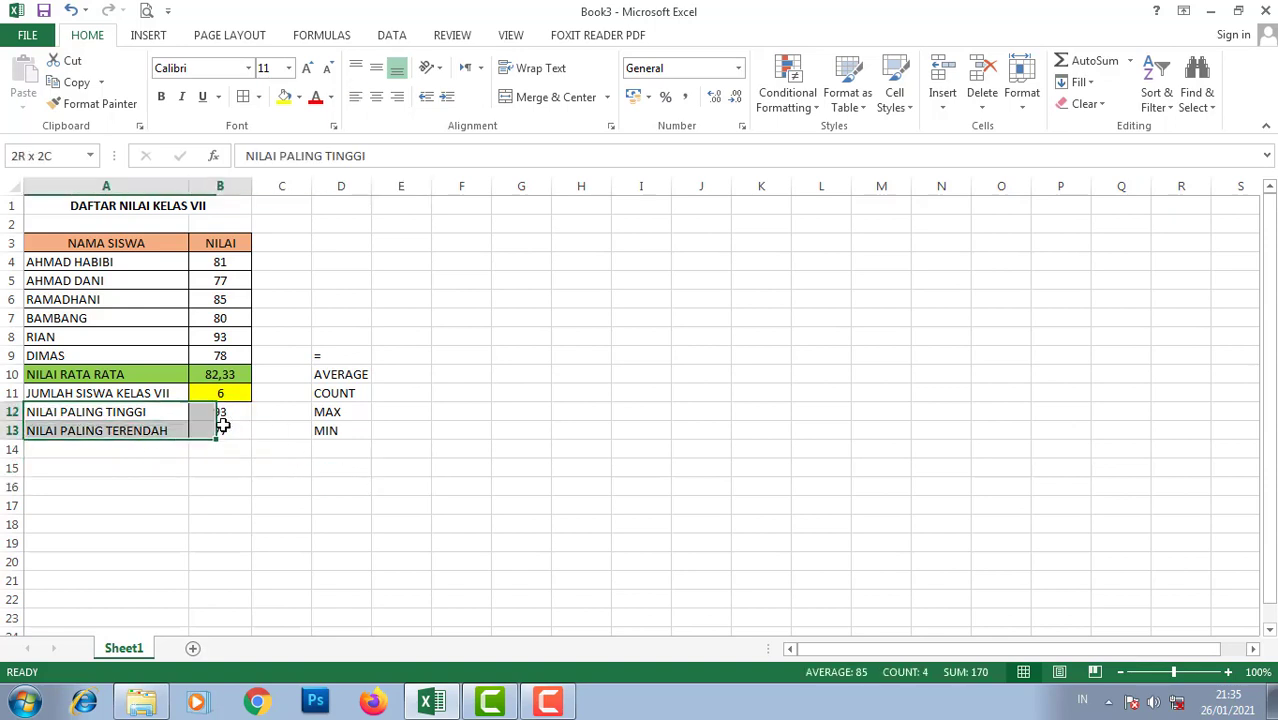
left_click(243, 97)
left_click(461, 428)
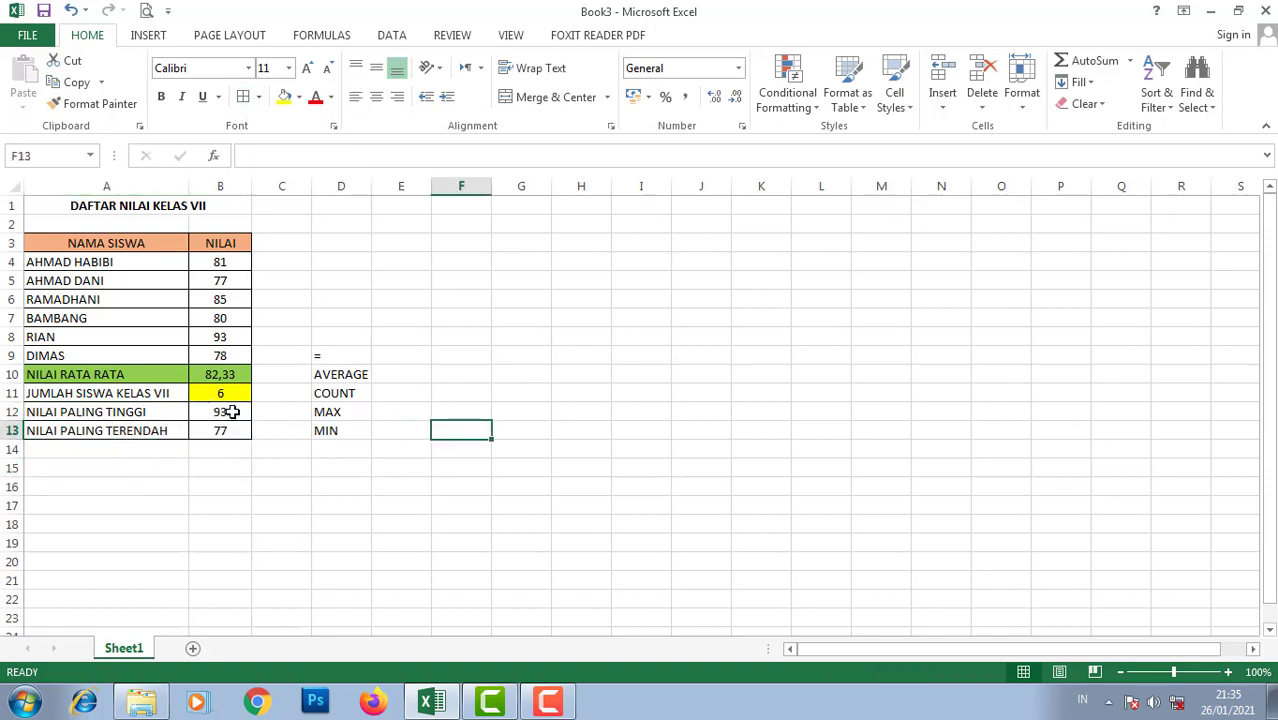
left_click_drag(231, 411, 238, 432)
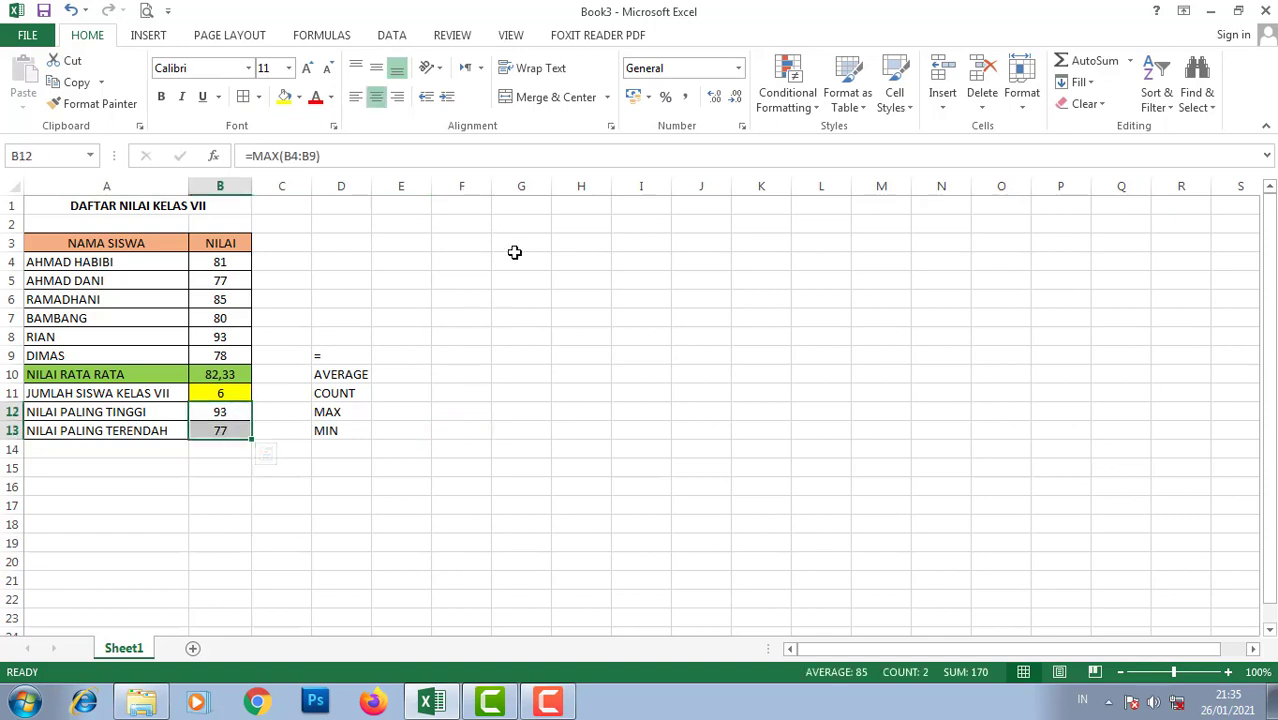
left_click(331, 97)
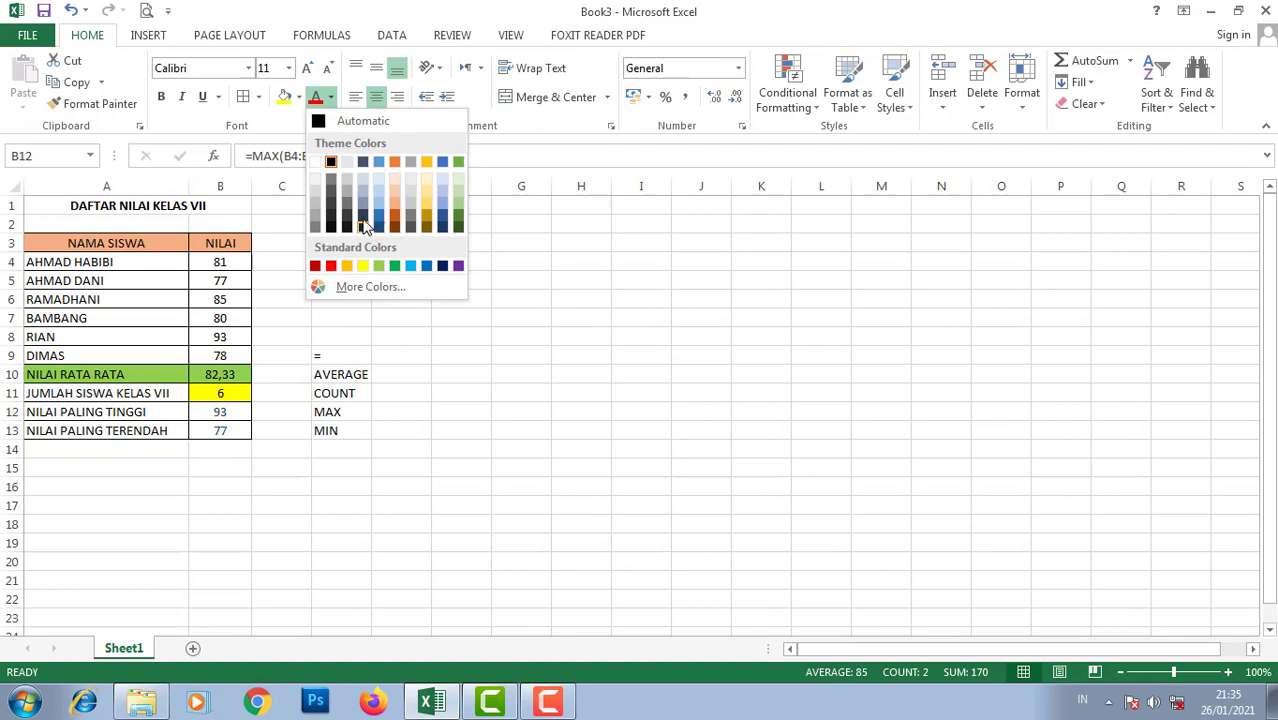
left_click(418, 388)
left_click(227, 446)
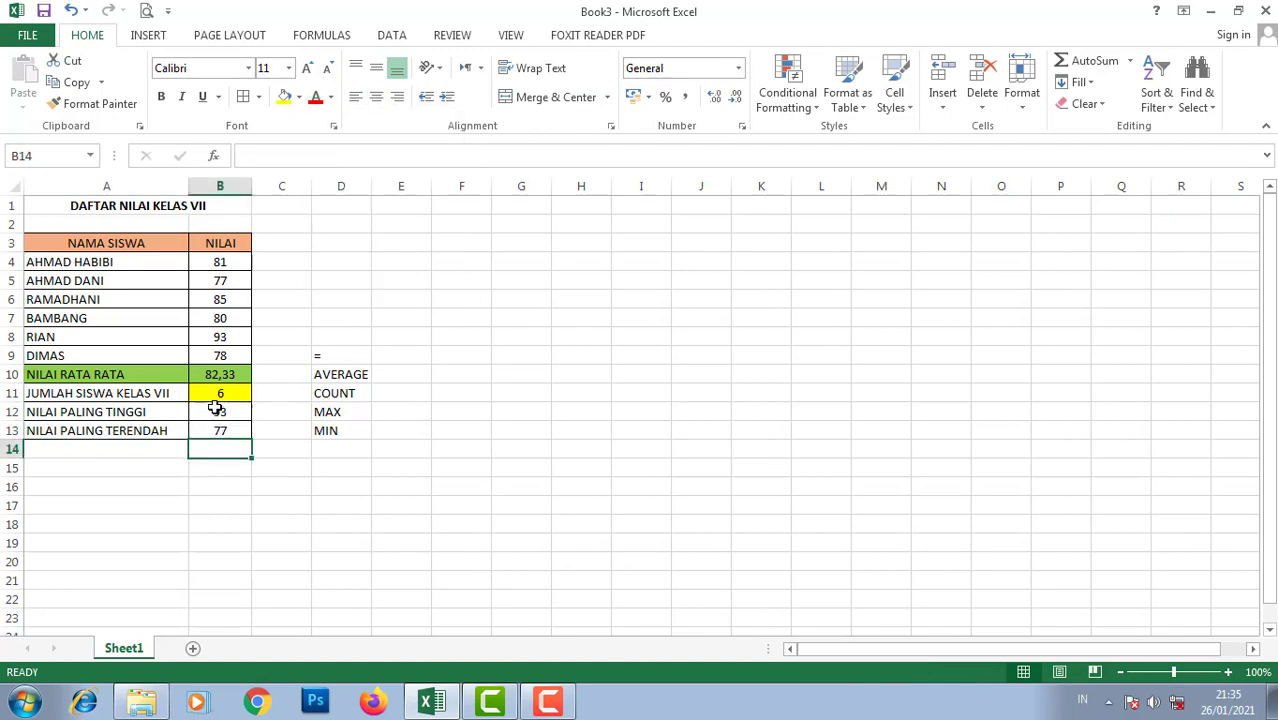
Fill the highest and lowest score cells B12:B13 with light orange.
left_click_drag(217, 409, 218, 429)
left_click(298, 97)
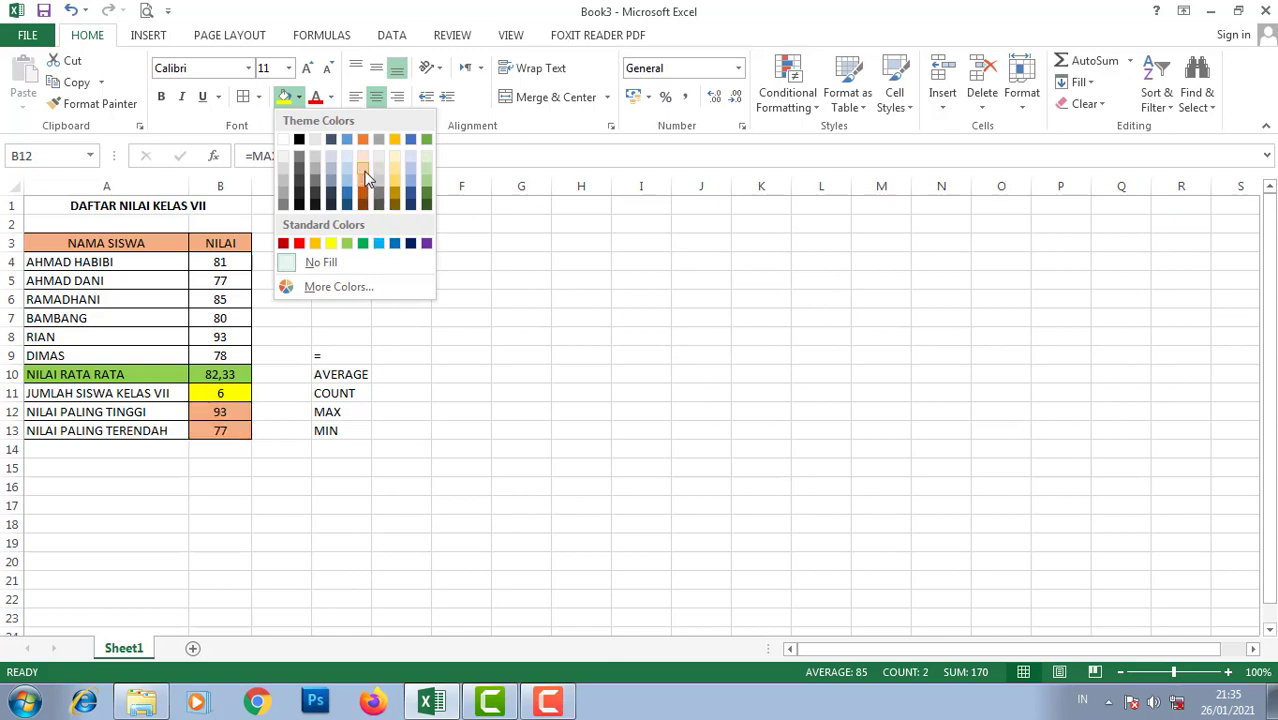
left_click(366, 177)
left_click(434, 412)
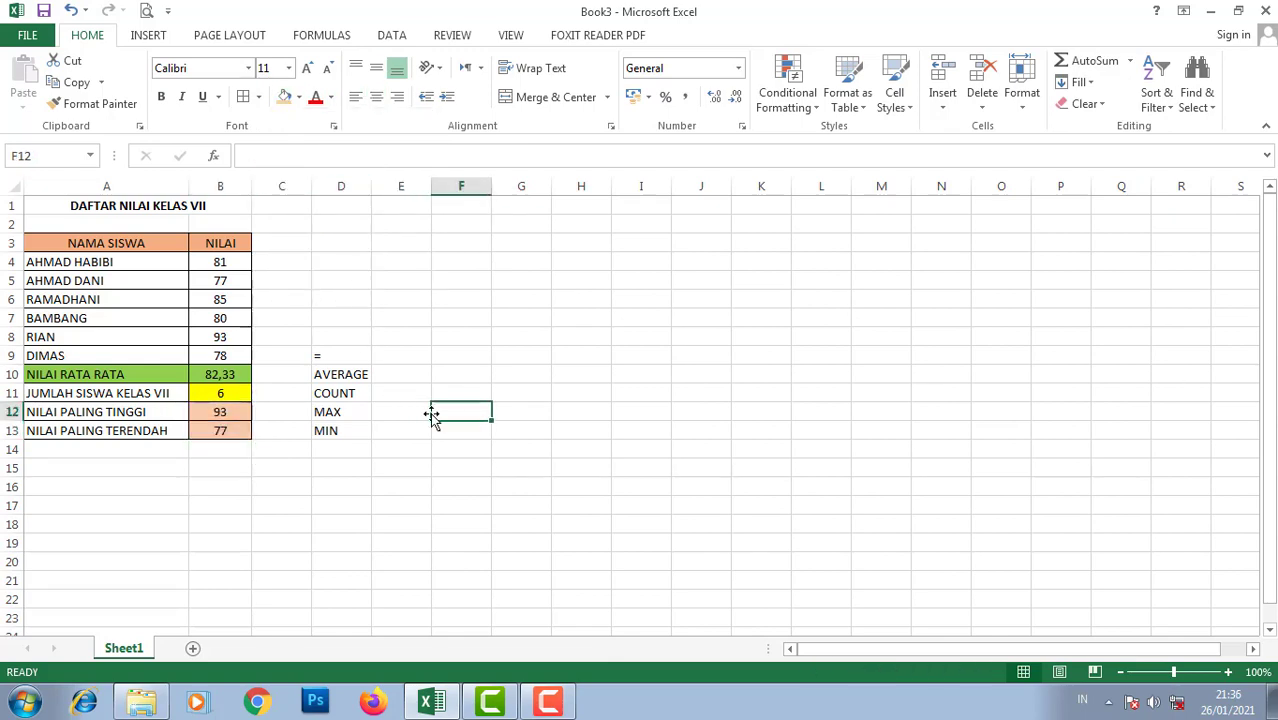